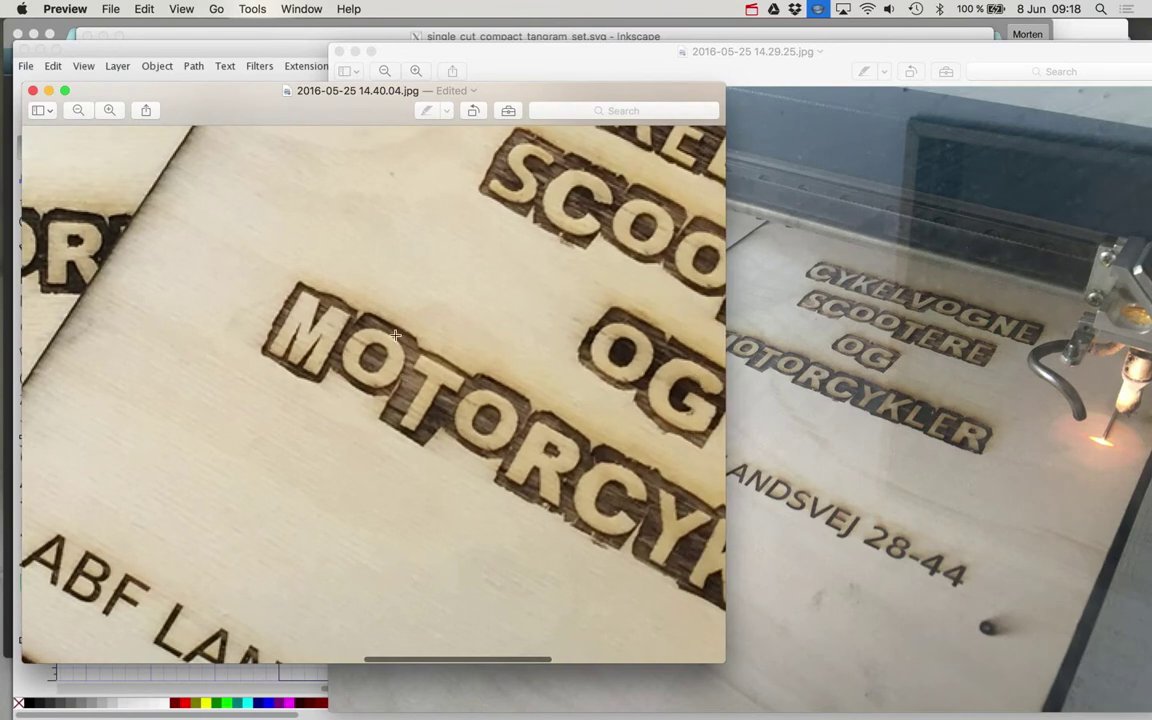
Step: View the two photos of the laser-engraved signs and switch to the single_cut_compact_tangram_set.svg drawing in Inkscape
scroll(416, 348, down, 5)
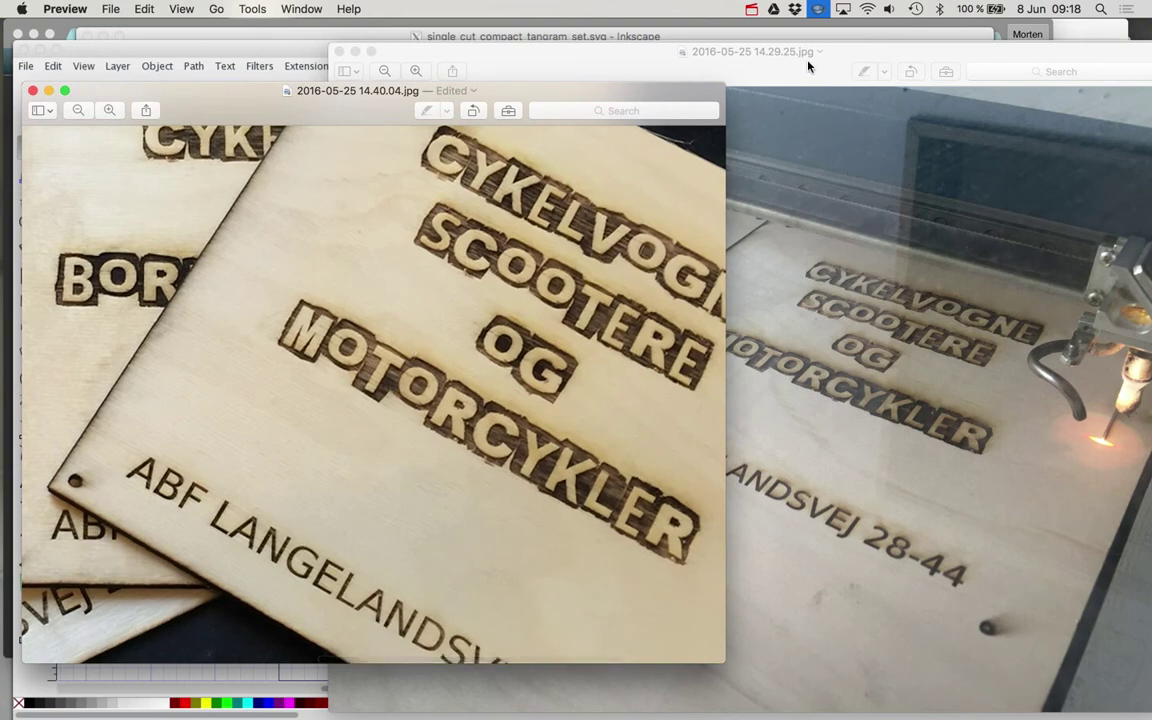
click(726, 53)
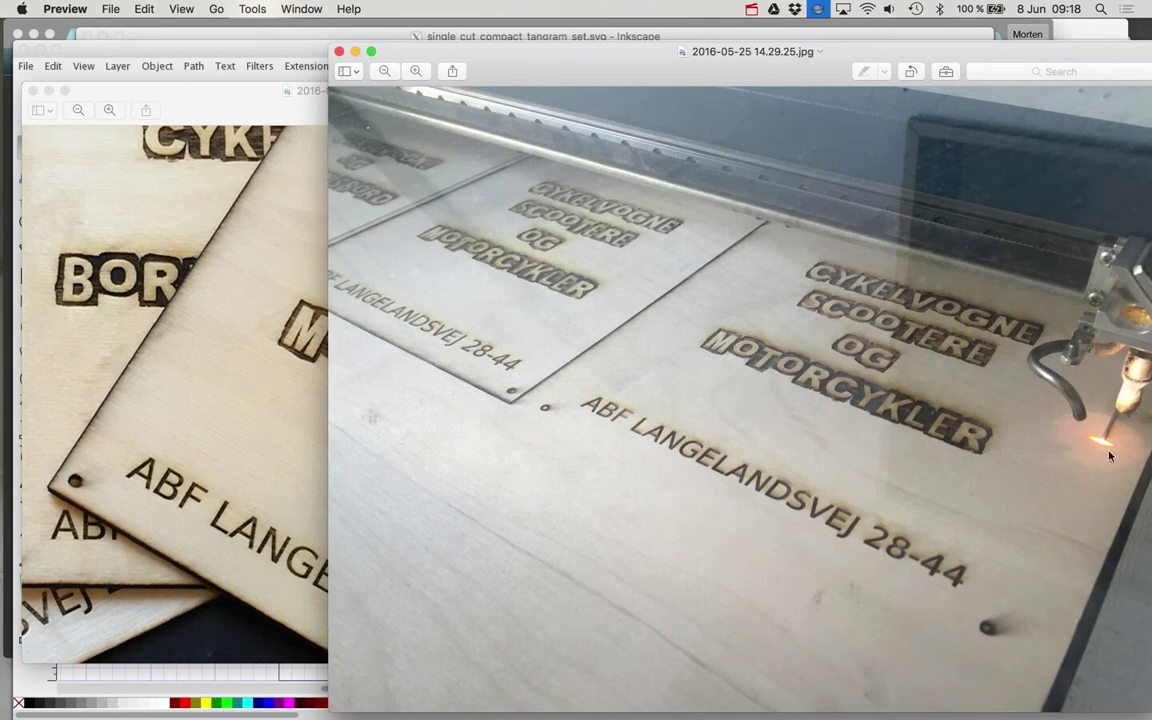
key(super+Tab)
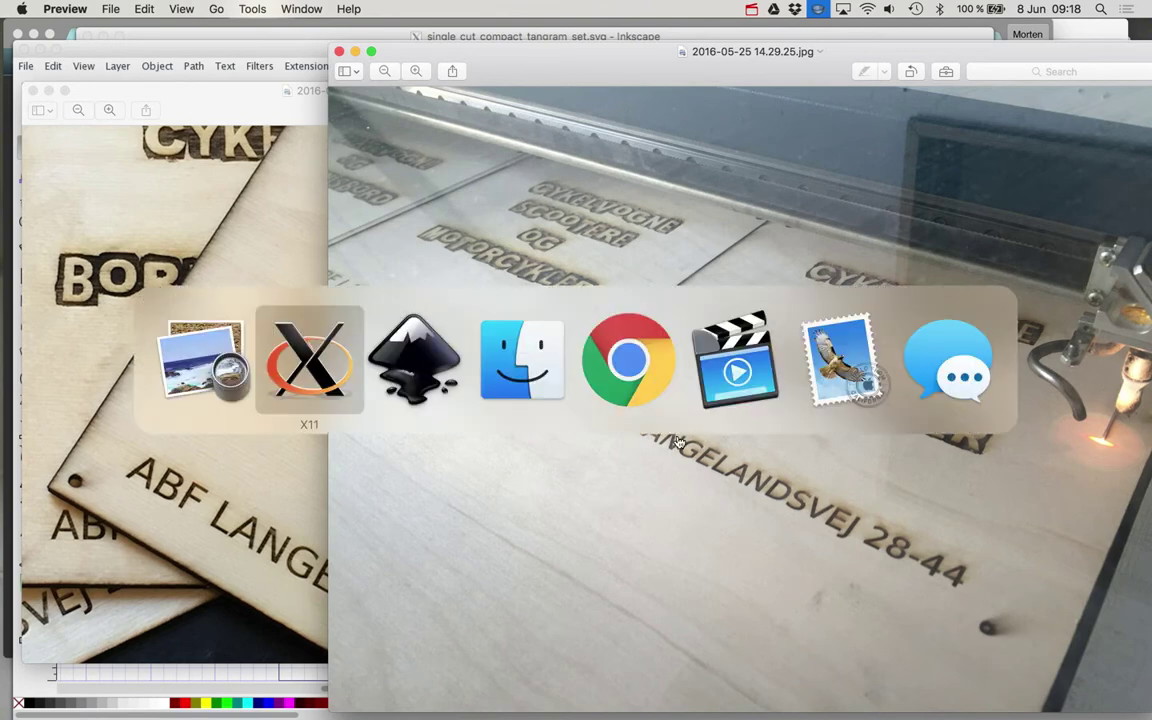
key(super+Tab)
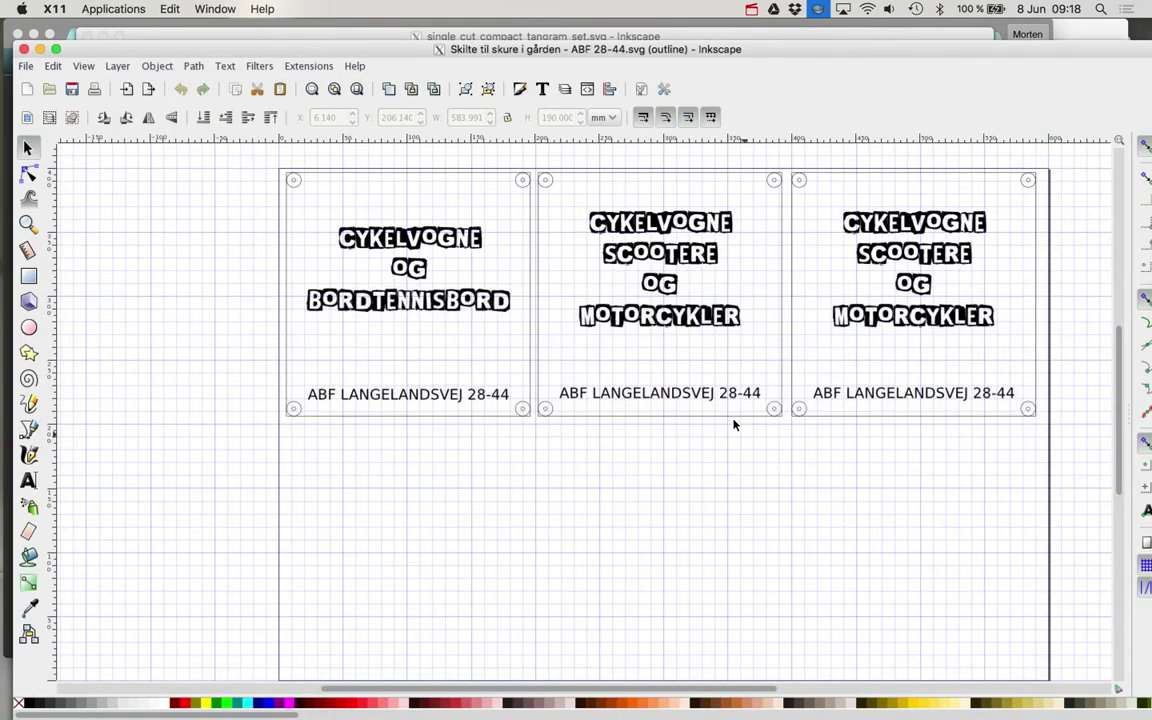
key(ctrl+Down)
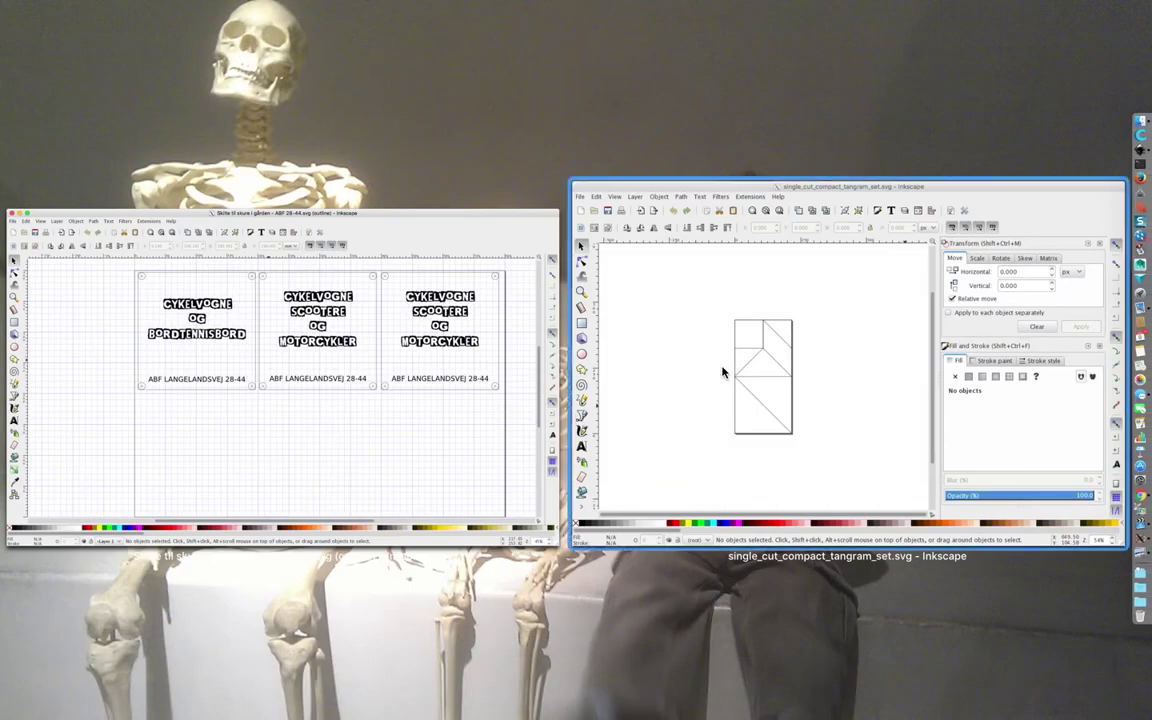
click(720, 373)
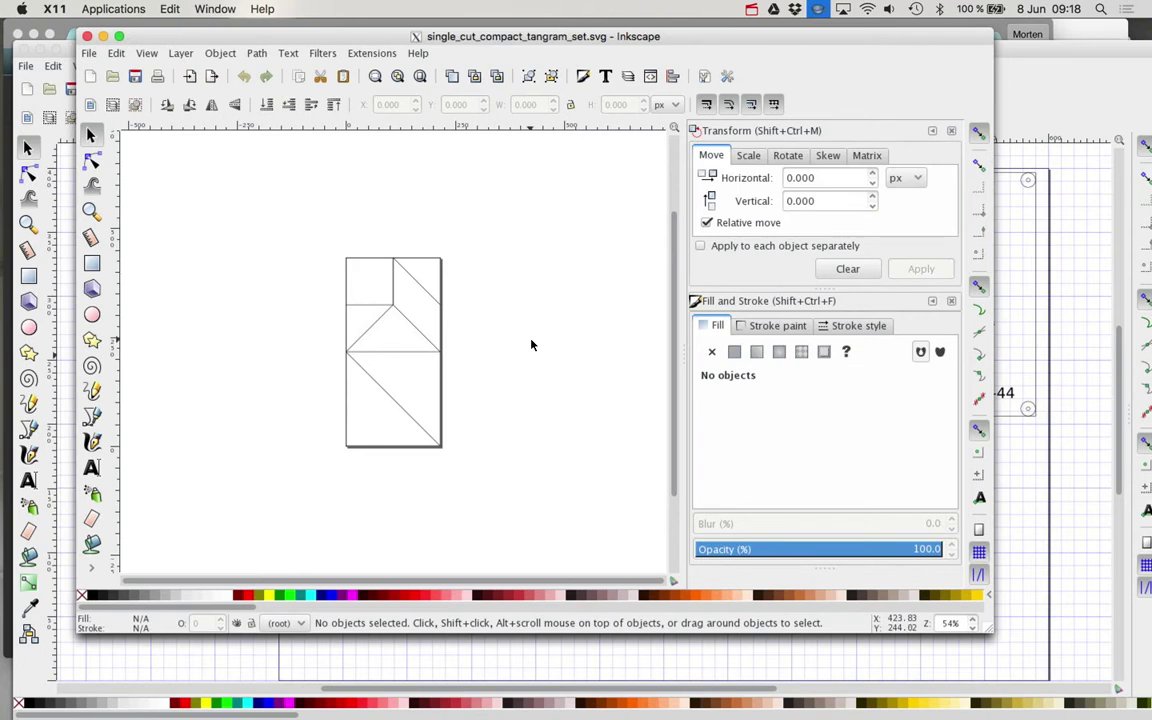
Step: Check the page size and unit settings in the laser cutter notes in Chrome, and return to the tangram drawing in Inkscape
key(super+Tab)
key(super+Tab)
key(super+Tab)
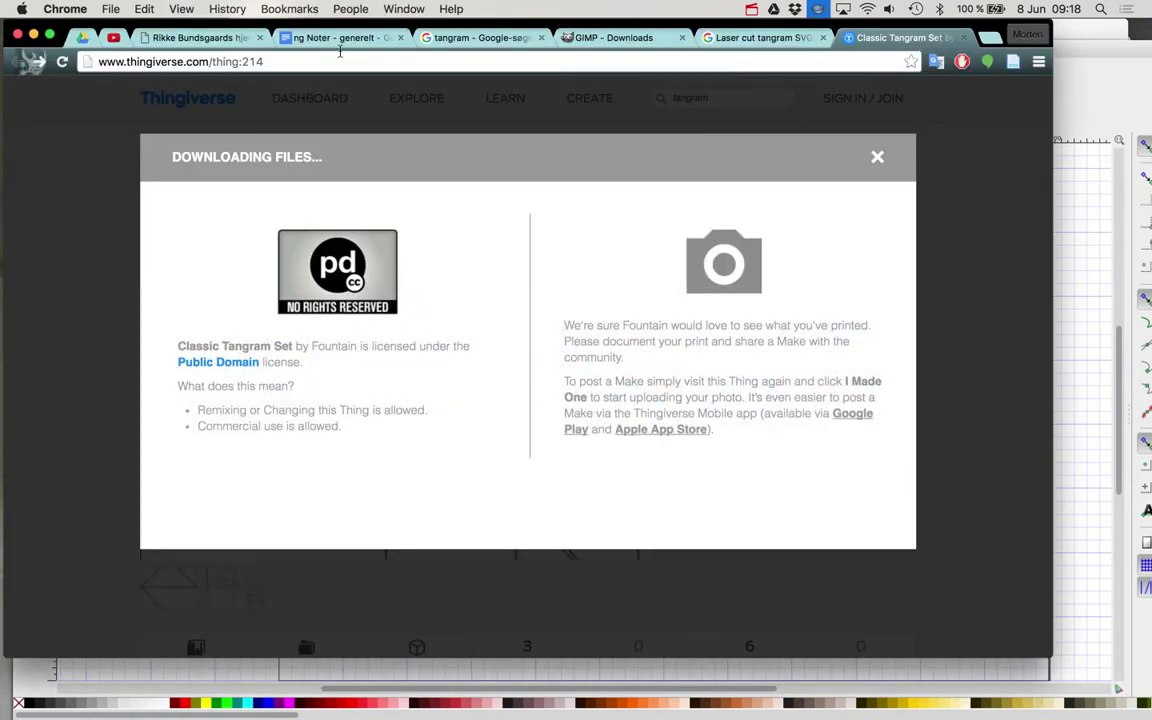
click(340, 40)
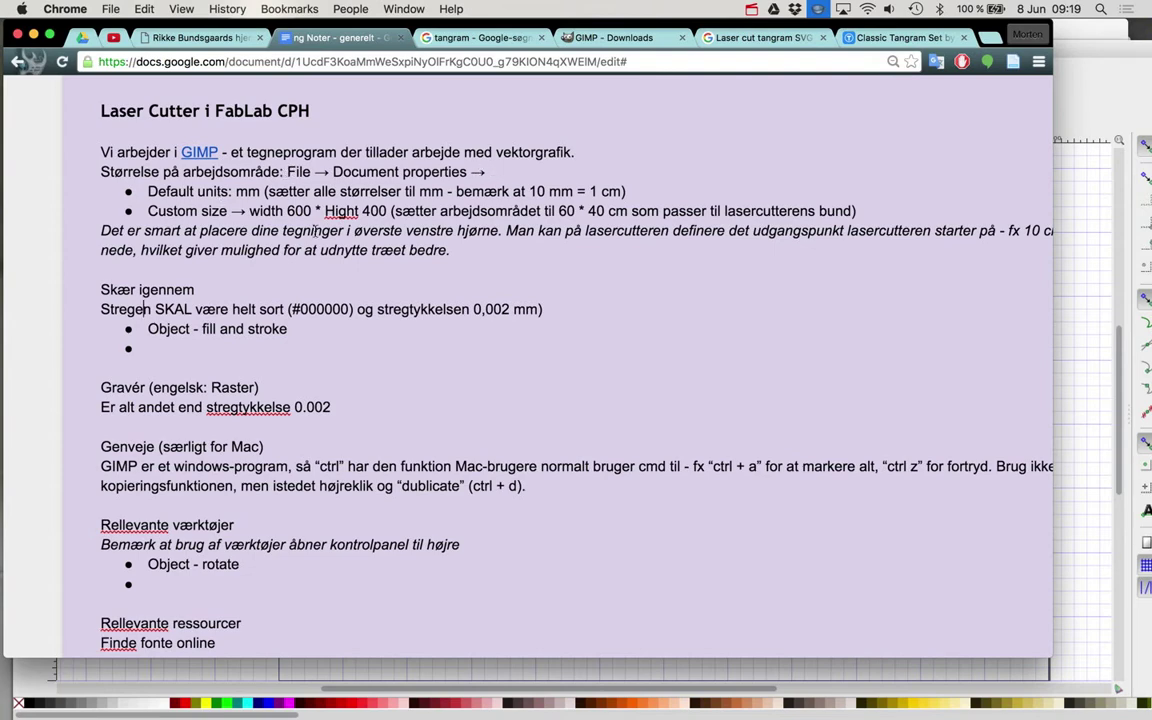
key(super+Tab)
right_click(340, 352)
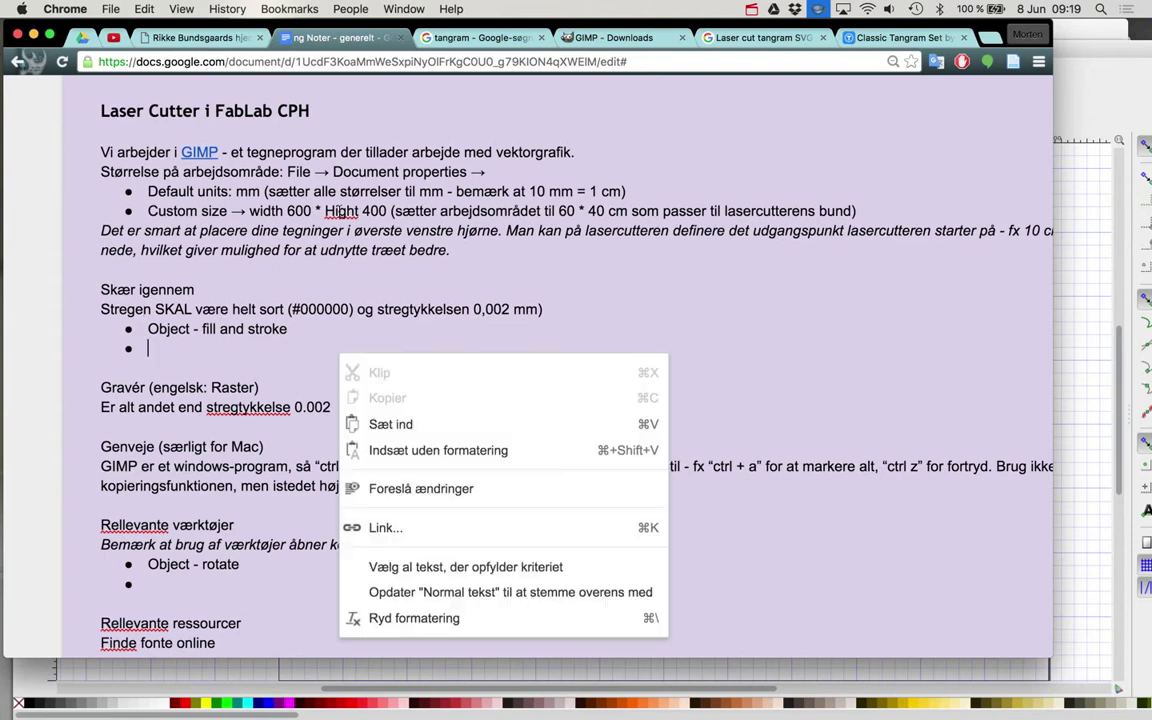
key(Escape)
key(super+Tab)
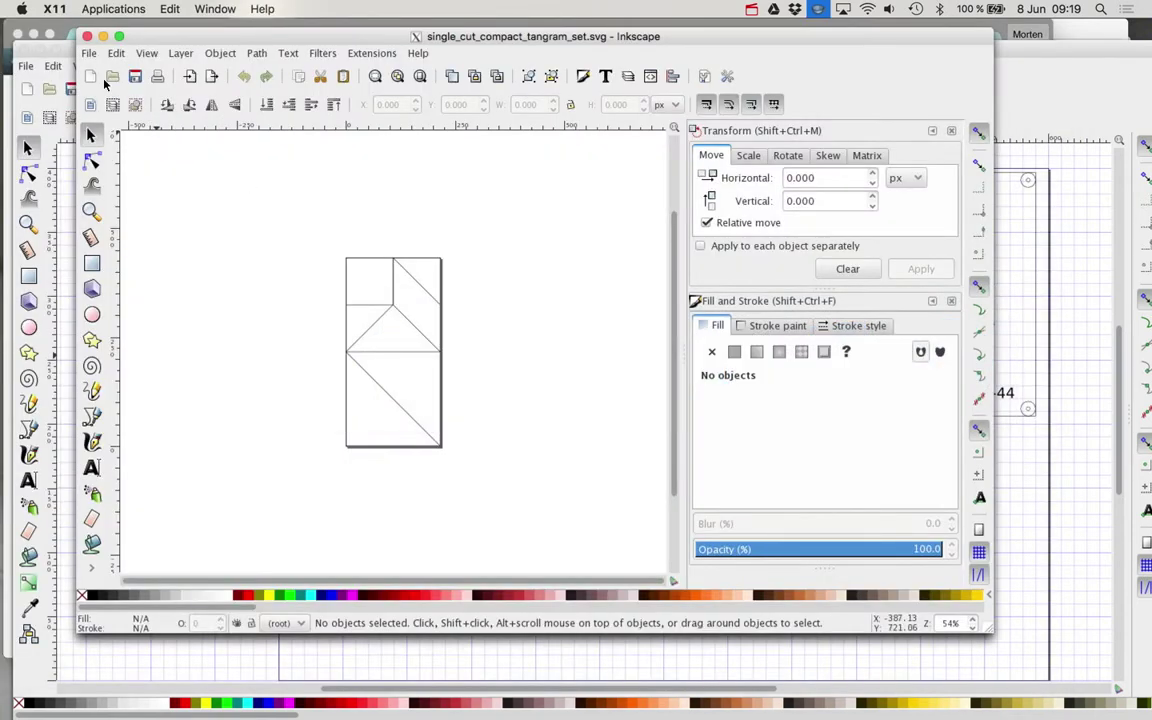
Step: Open the tangram drawing's document properties and set the default units to mm
click(88, 54)
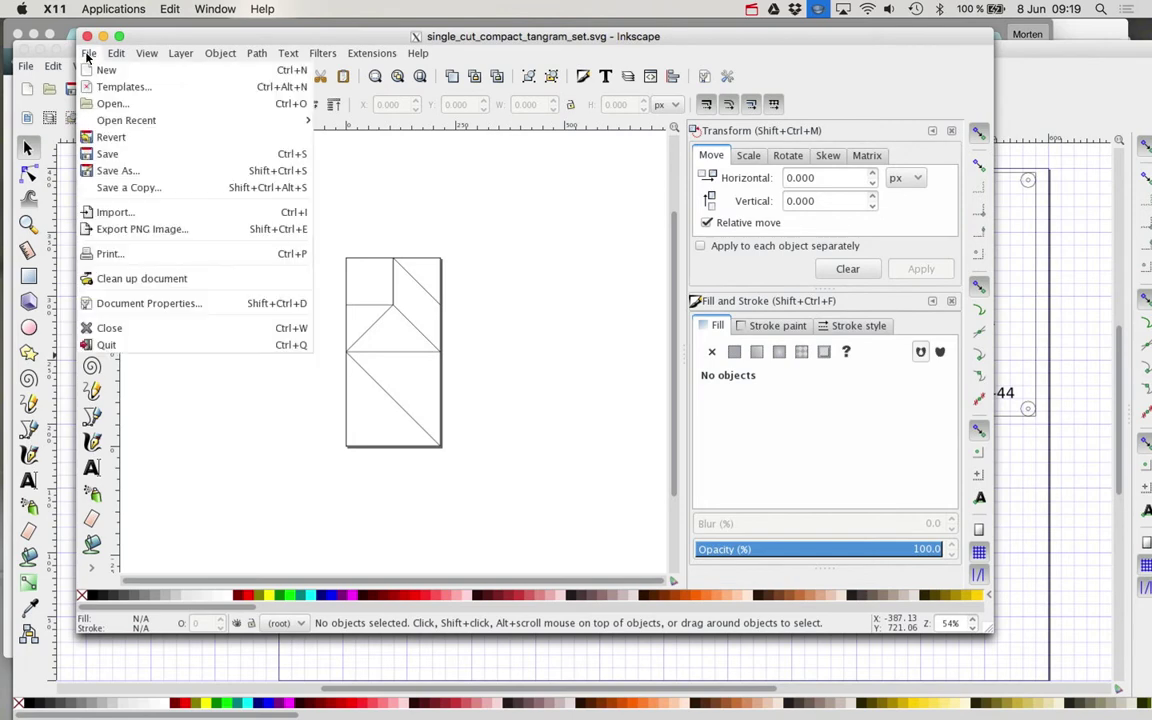
click(165, 307)
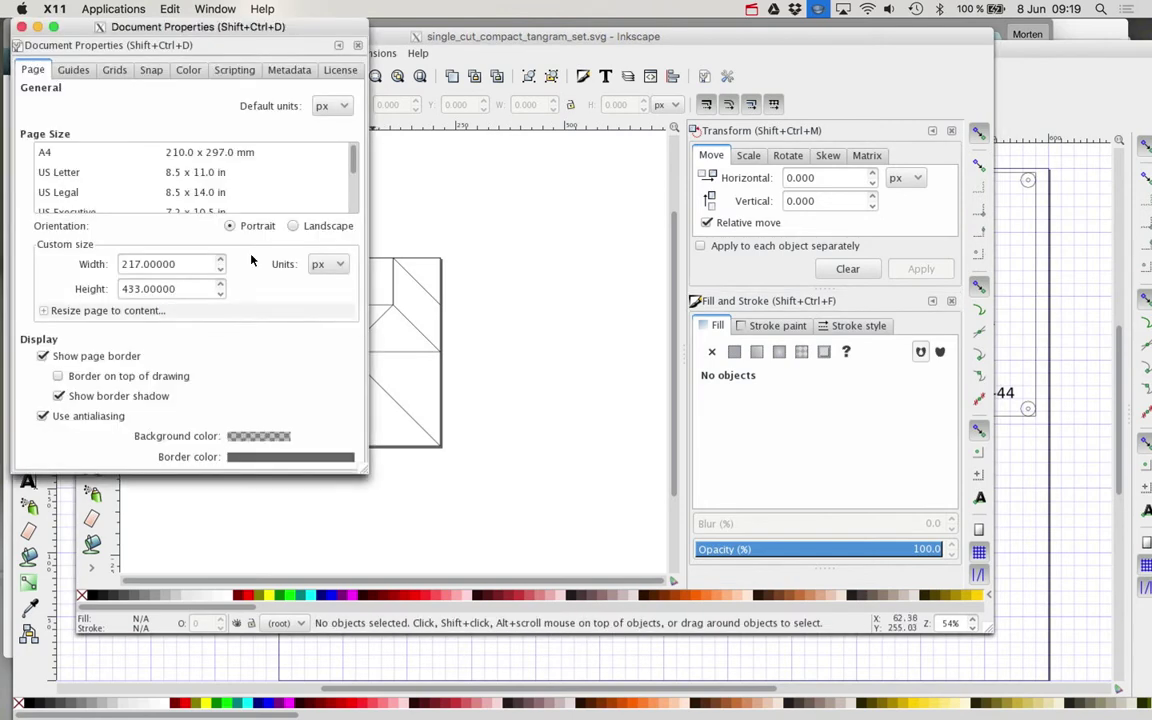
click(343, 107)
click(334, 73)
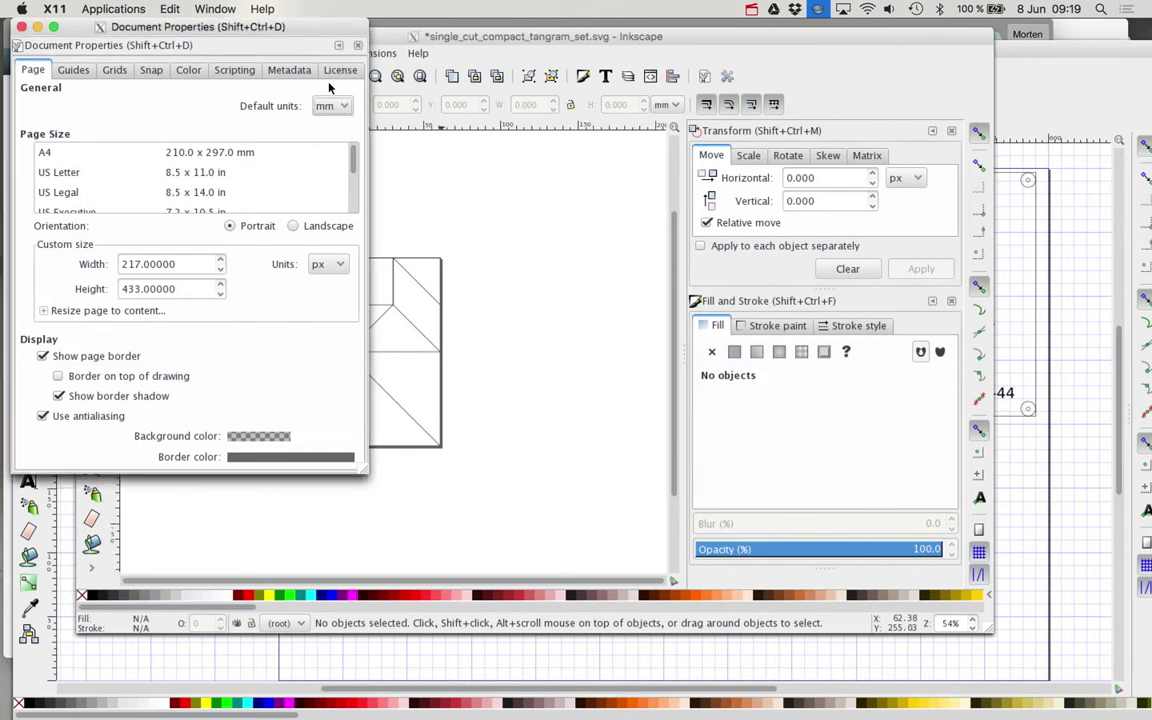
Step: Set the custom page size to 600 px wide and 400 px high
double_click(180, 260)
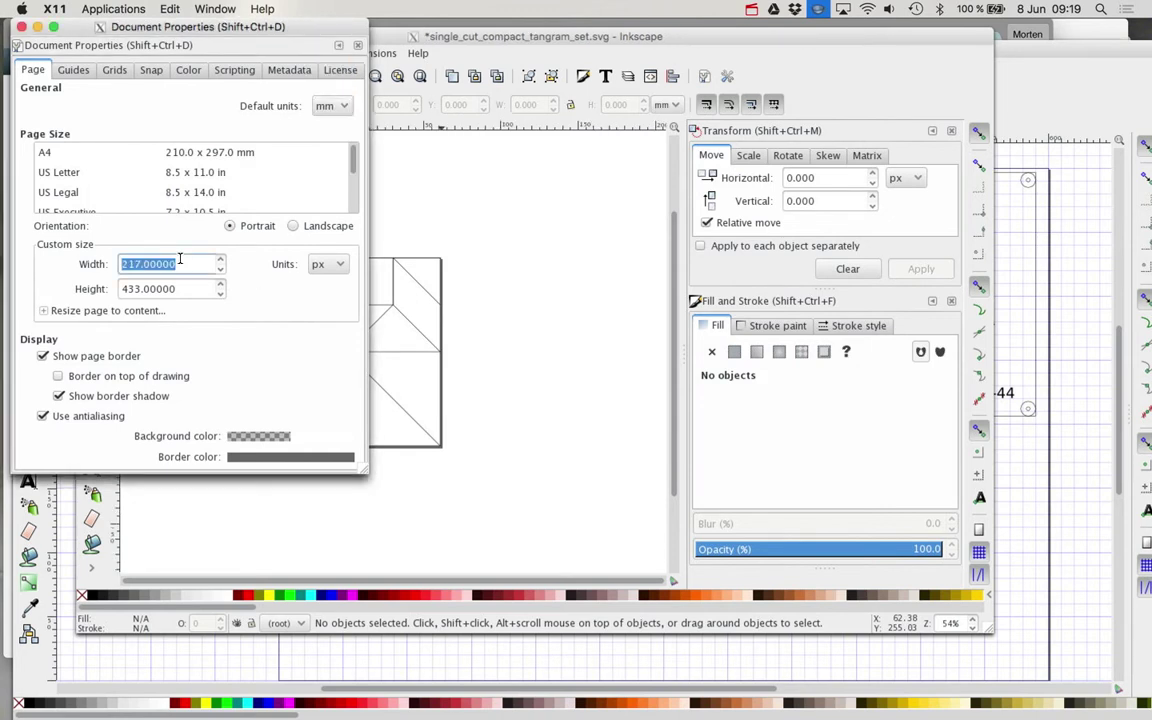
text(600)
key(Tab)
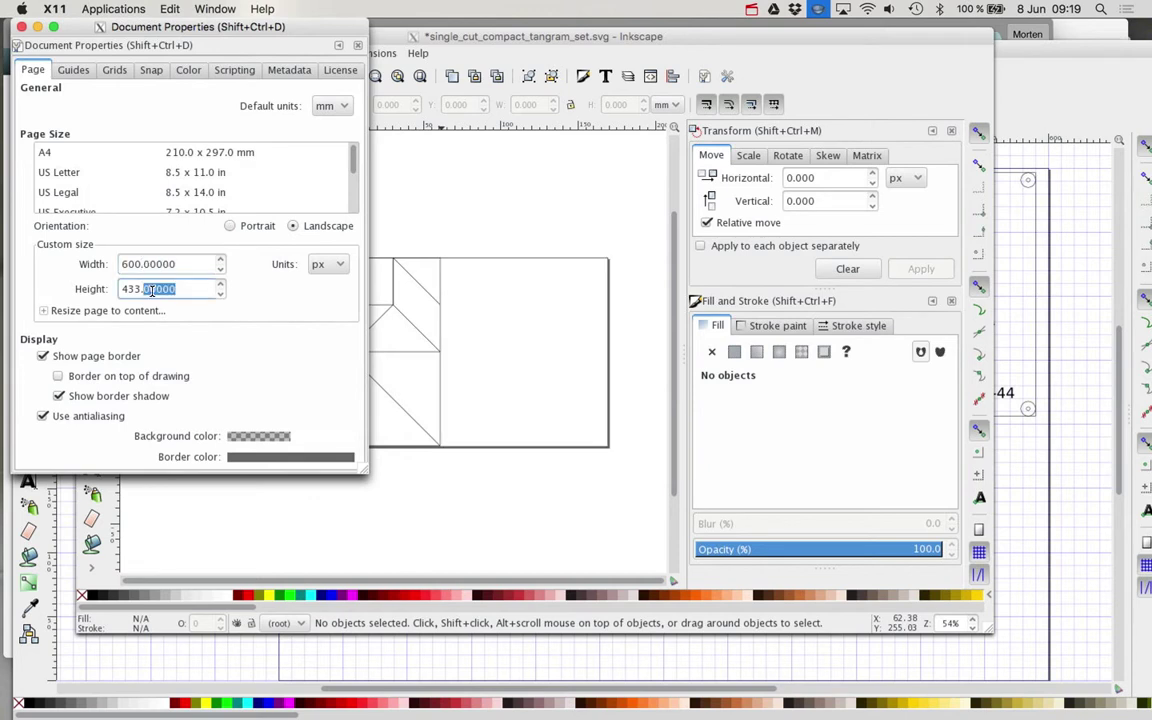
click(153, 289)
double_click(124, 289)
text(400)
key(Return)
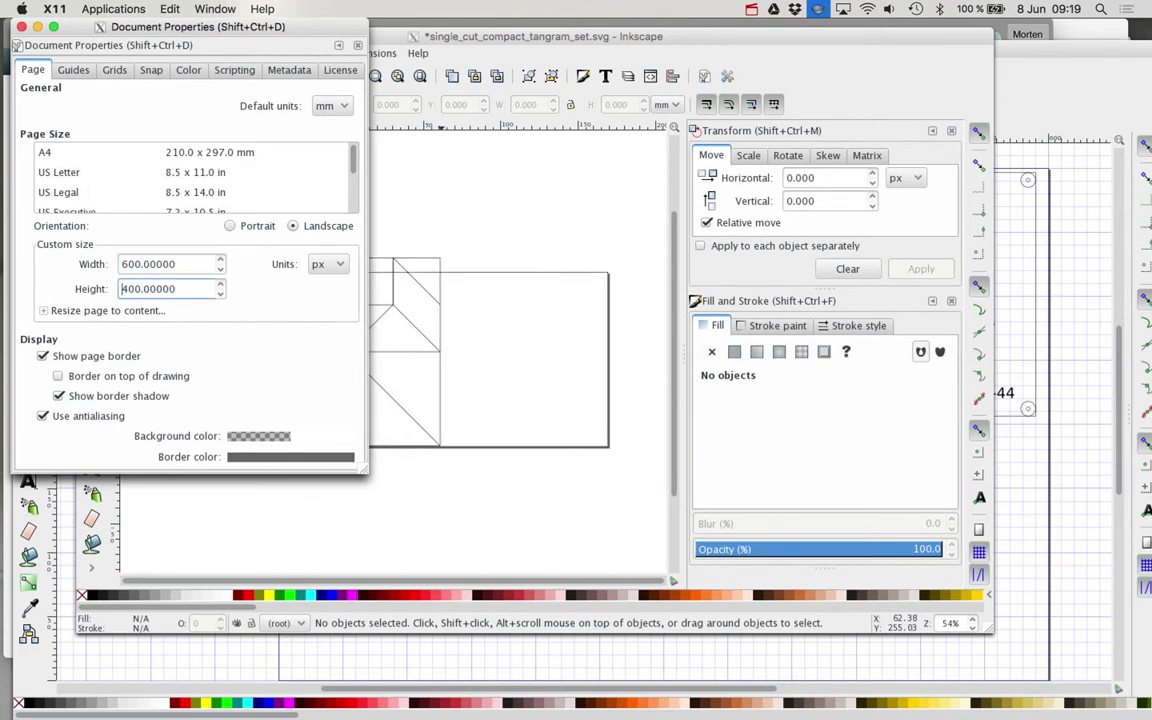
Step: Switch the custom page size units to mm, set the width to 600 and the height to 400, and close the document properties
click(325, 264)
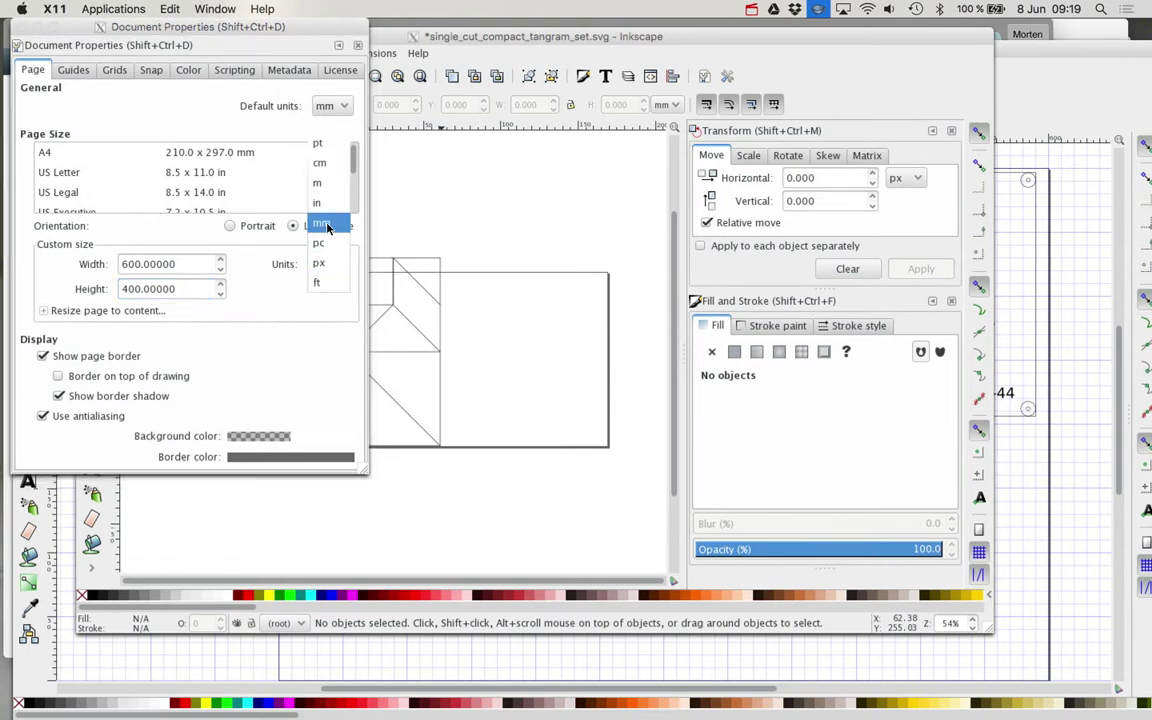
click(327, 227)
triple_click(126, 263)
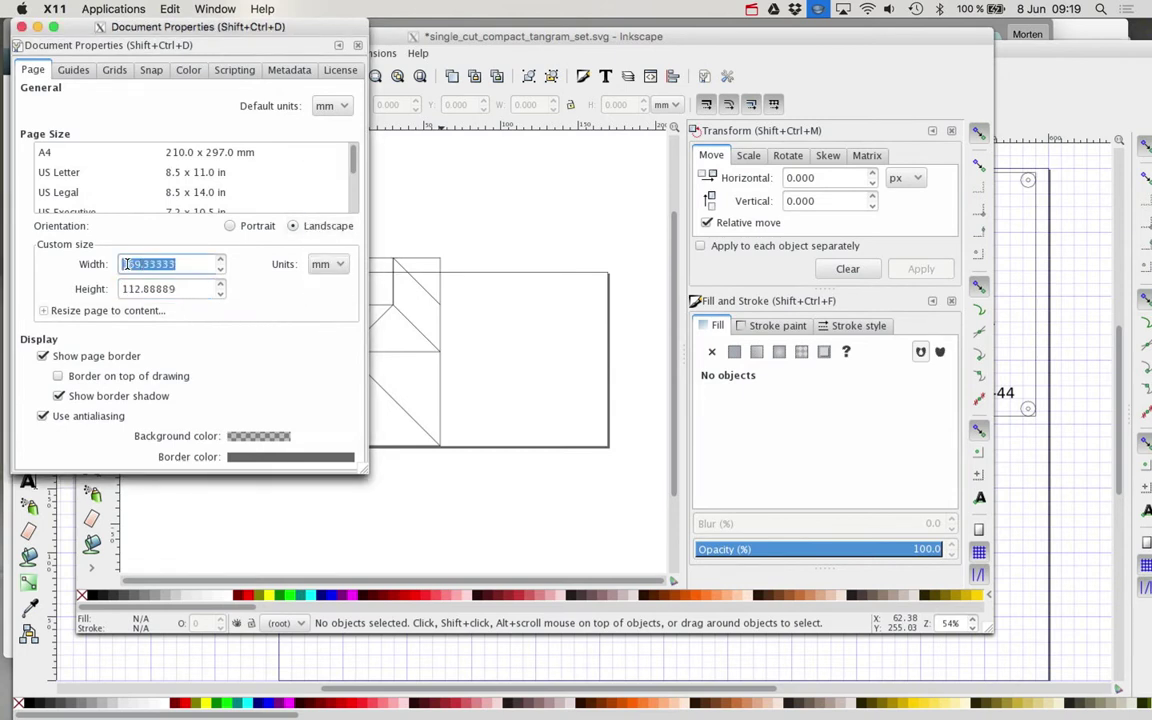
text(600)
key(Return)
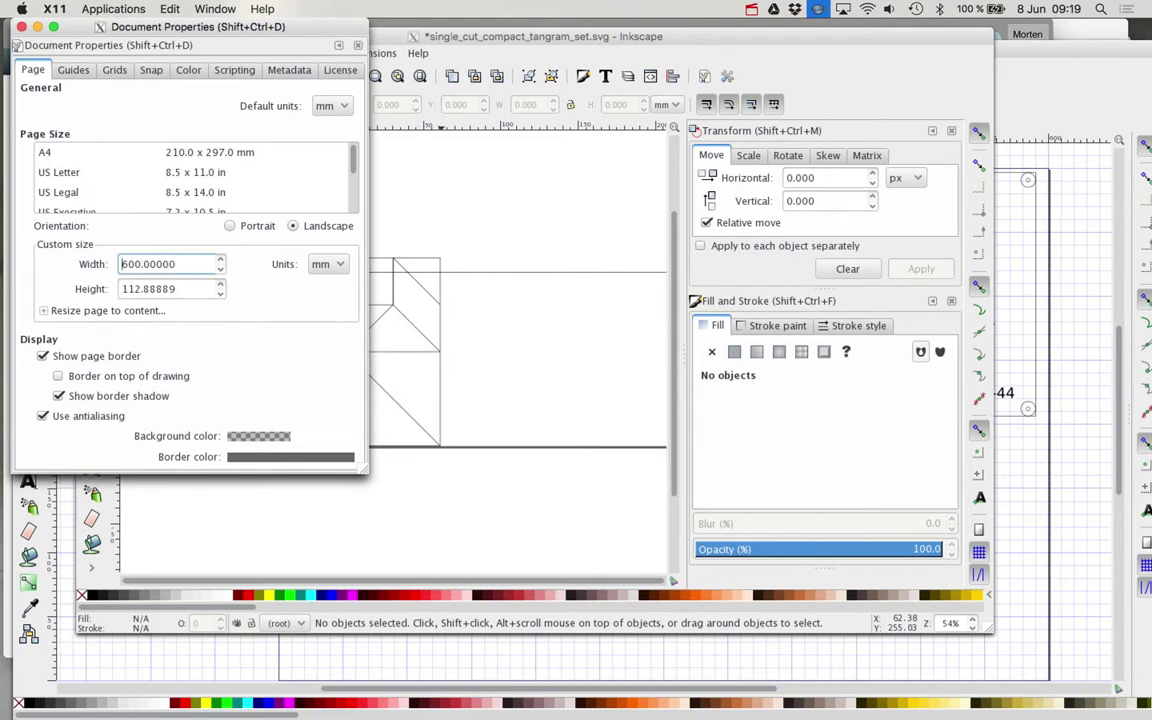
triple_click(131, 288)
text(400)
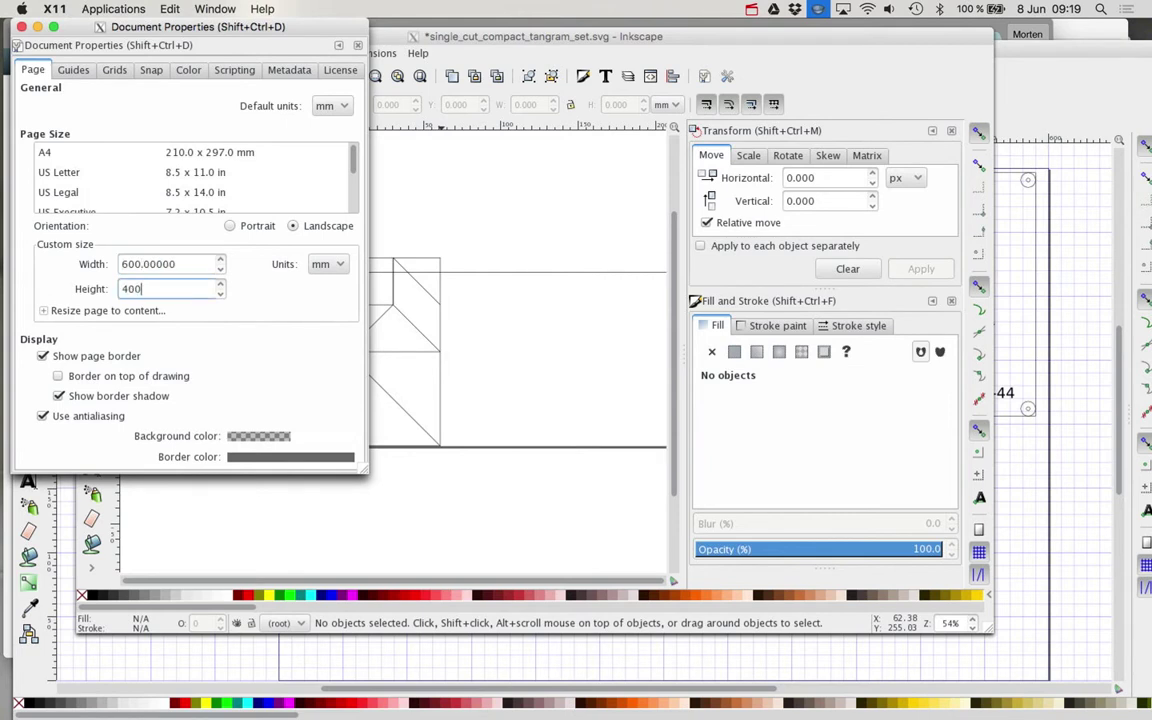
key(Return)
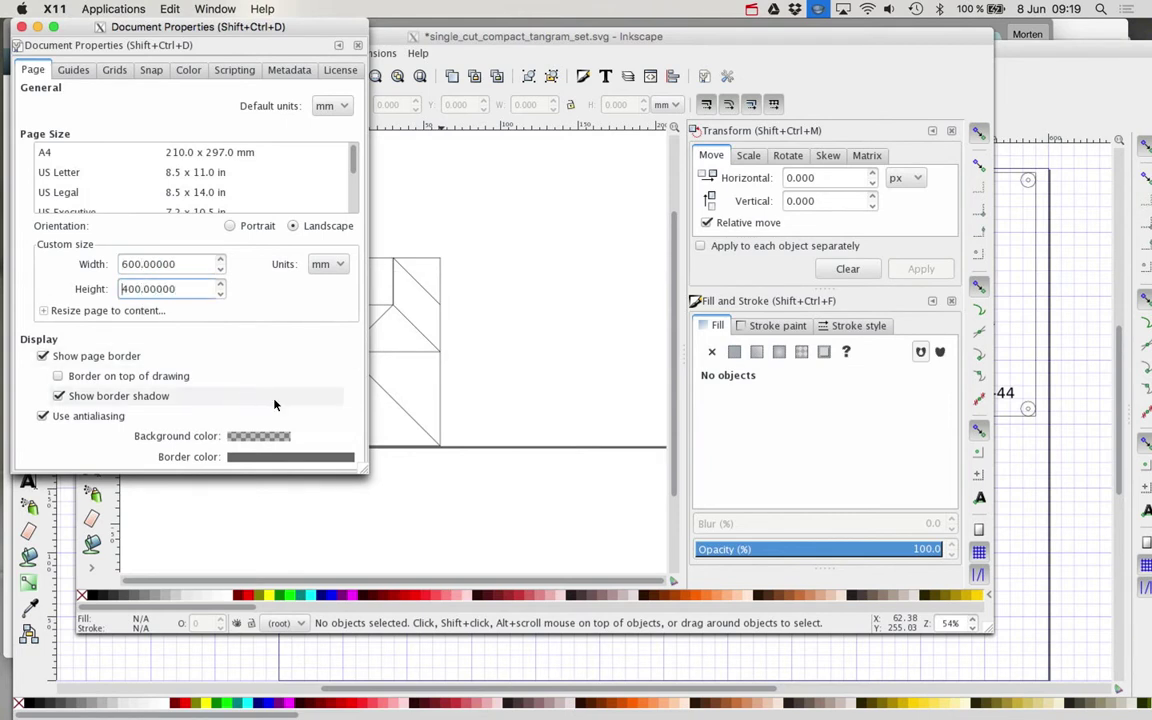
click(21, 27)
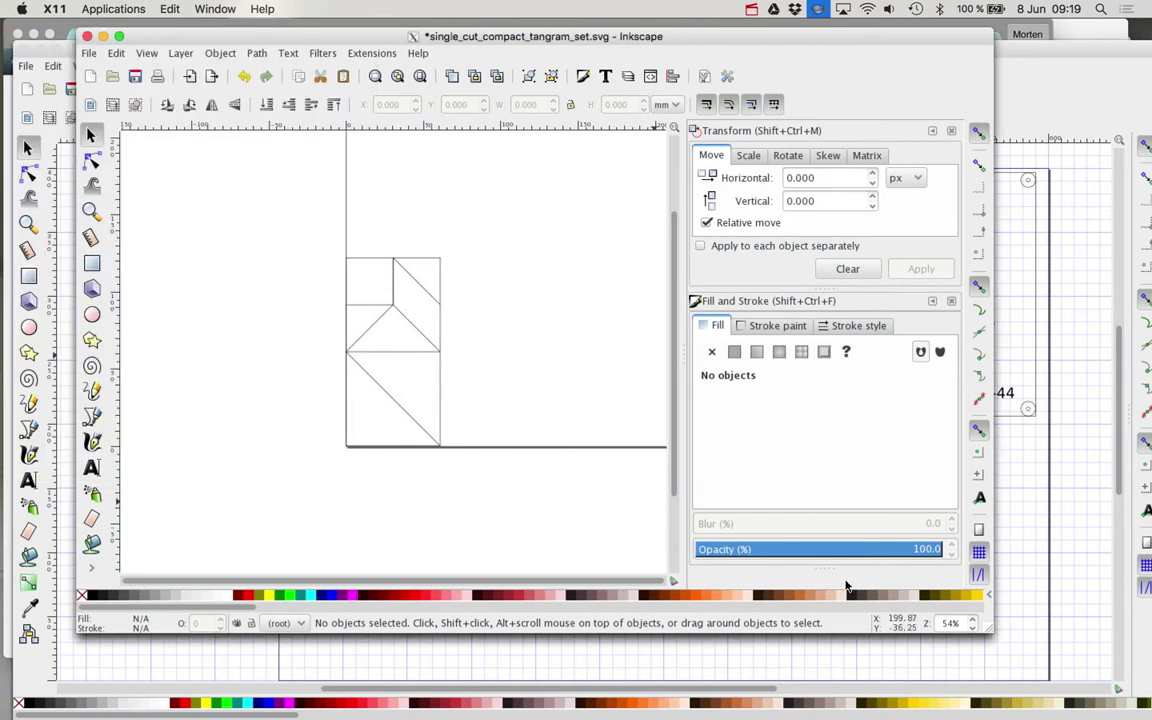
Step: Enlarge the drawing window and fit the whole page with the tangram set into view
drag(989, 630, 1118, 692)
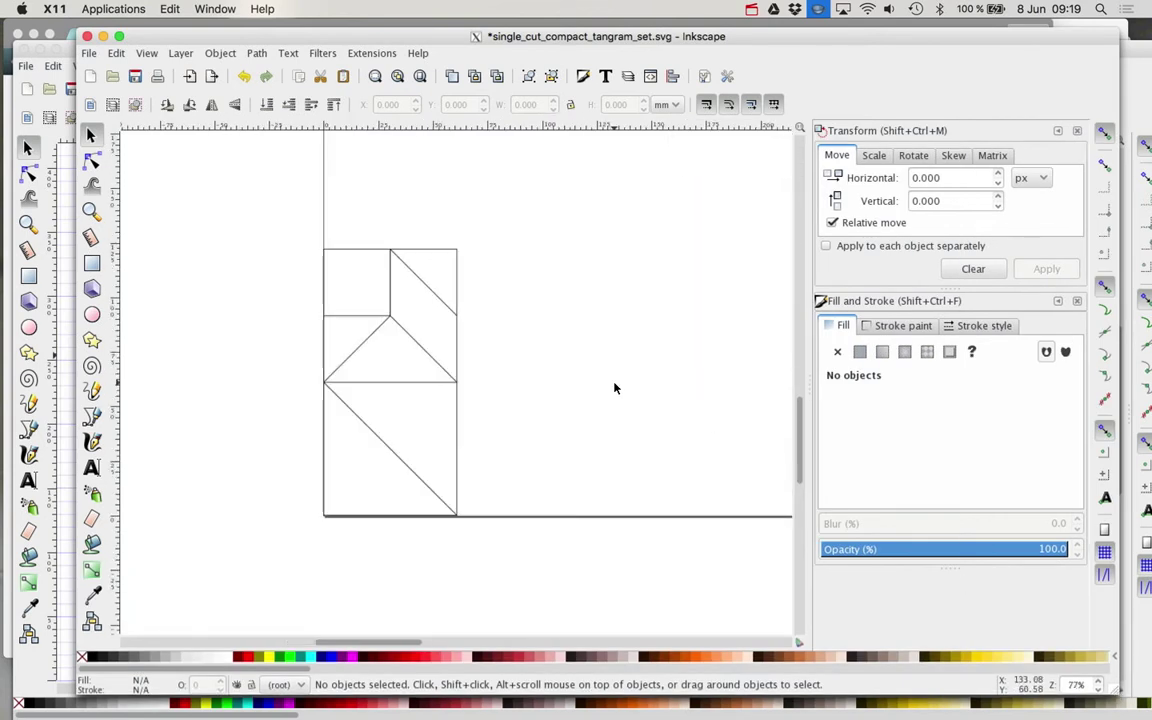
ctrl+scroll(615, 388, down, 1)
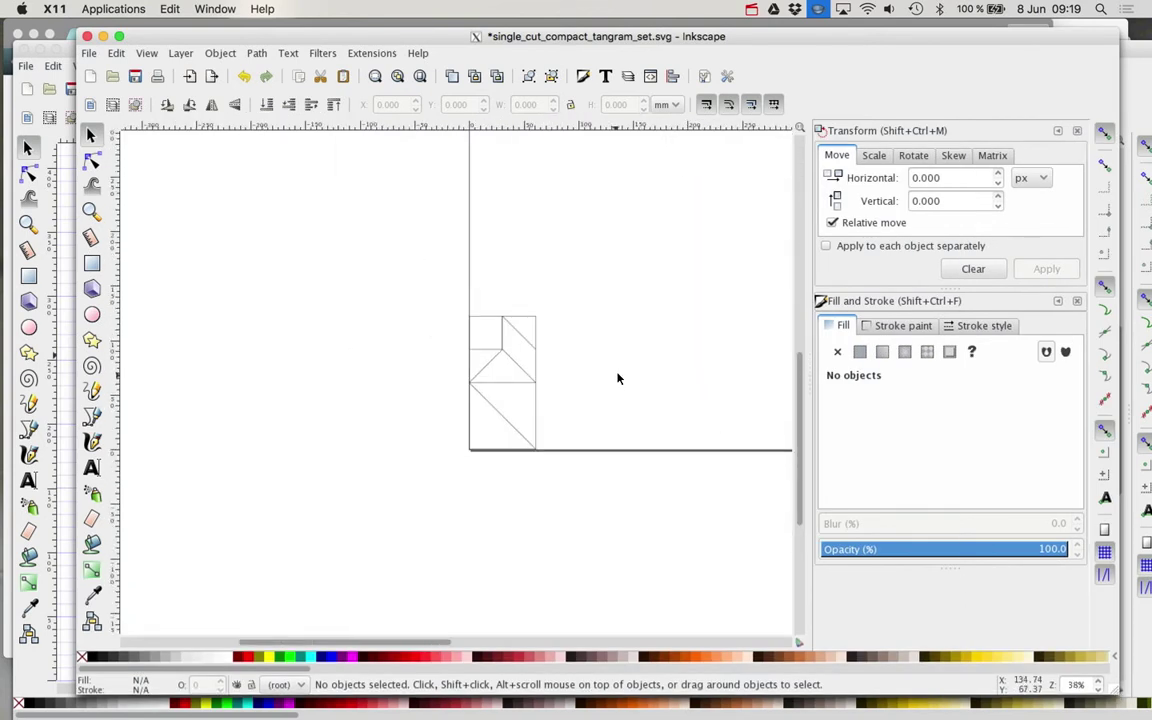
scroll(617, 372, right, 8)
scroll(618, 370, up, 5)
scroll(617, 370, down, 2)
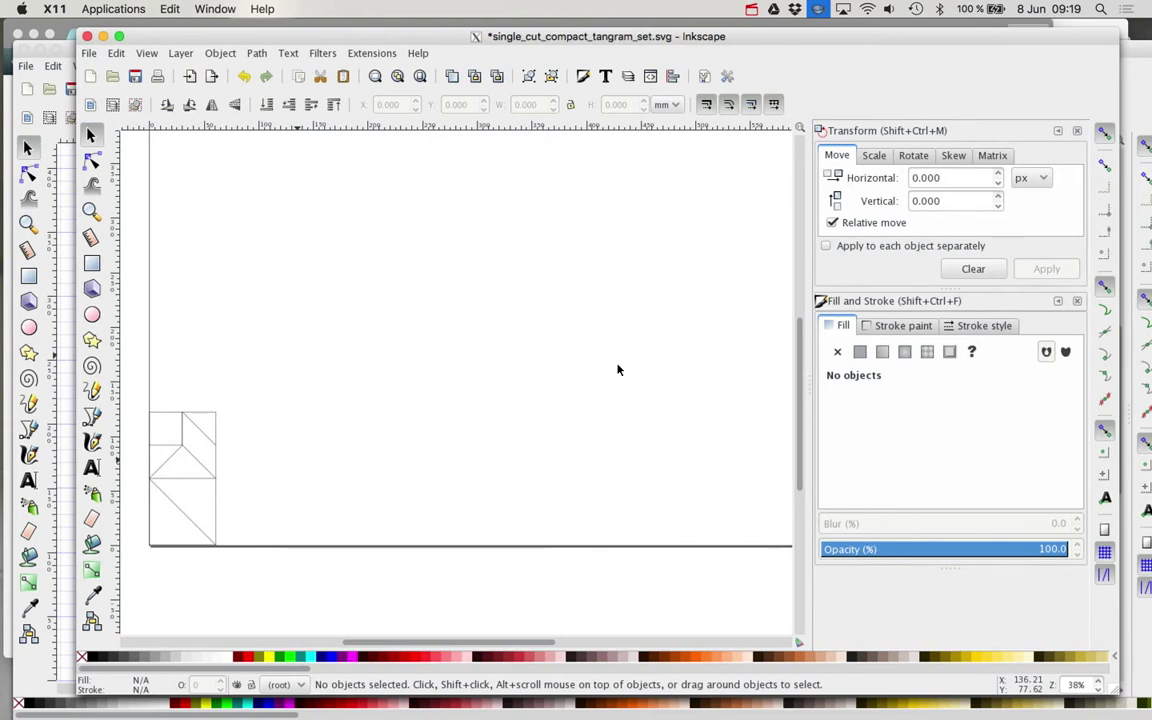
ctrl+scroll(617, 370, up, 2)
ctrl+scroll(617, 369, down, 4)
ctrl+scroll(617, 368, up, 1)
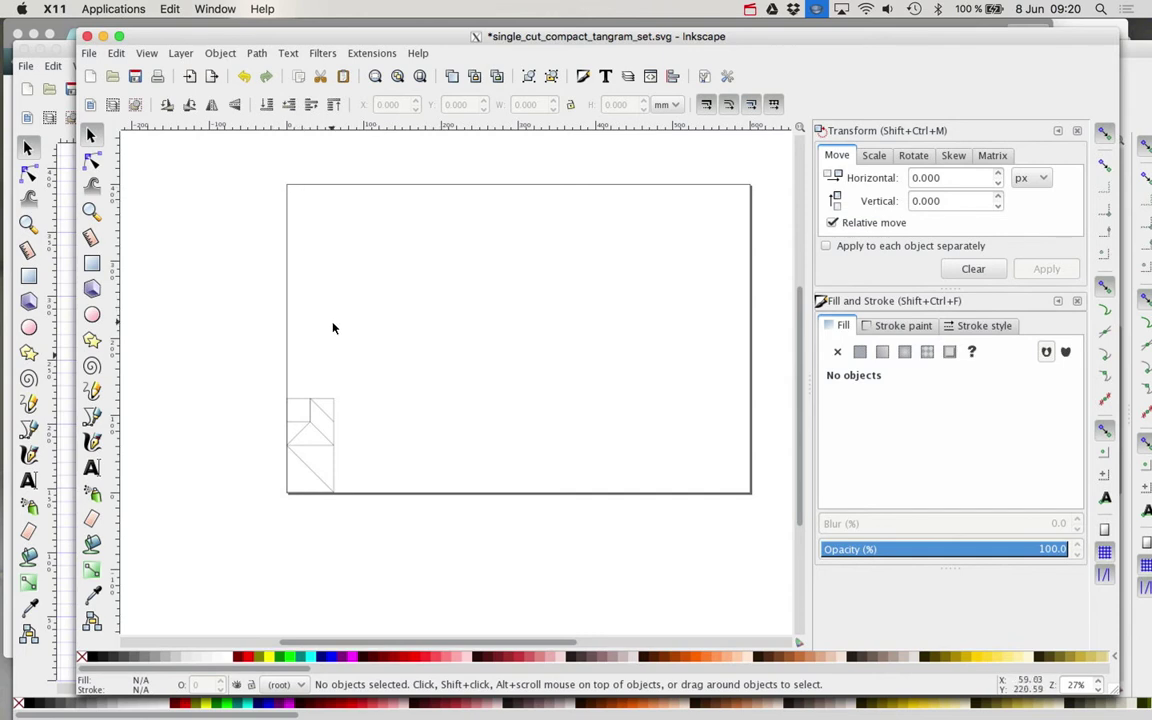
Step: Select the entire tangram set and move it up from the page's lower-left corner into the upper-left area
key(ctrl+a)
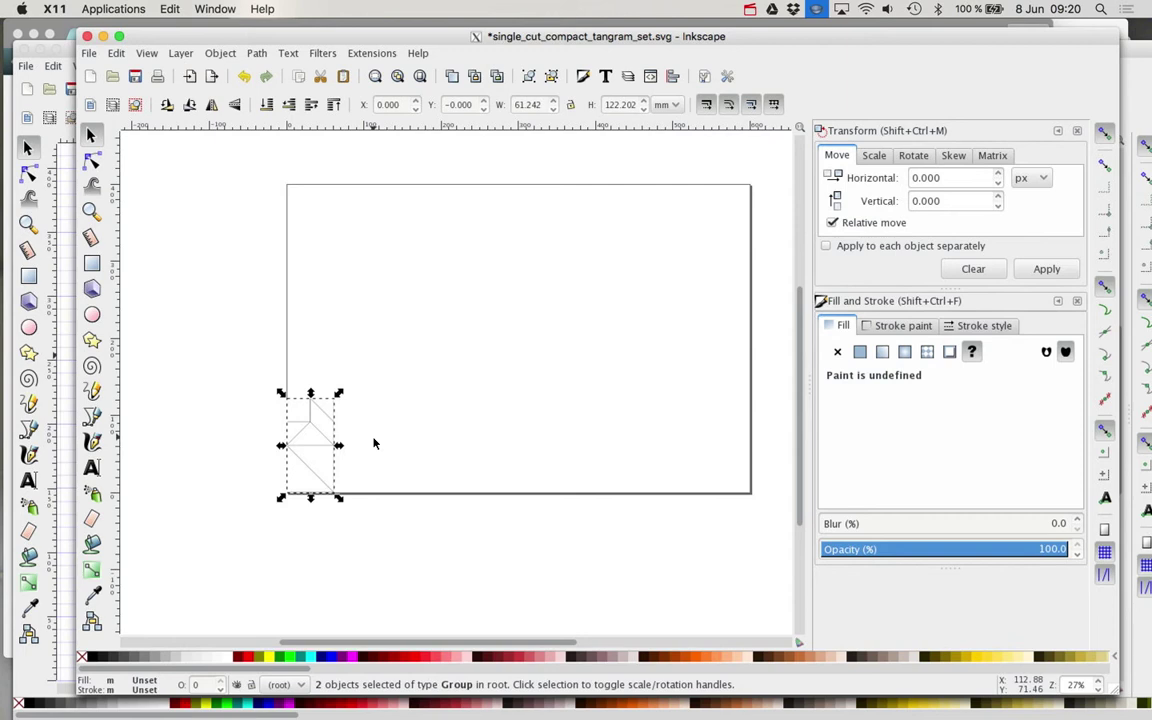
key(Escape)
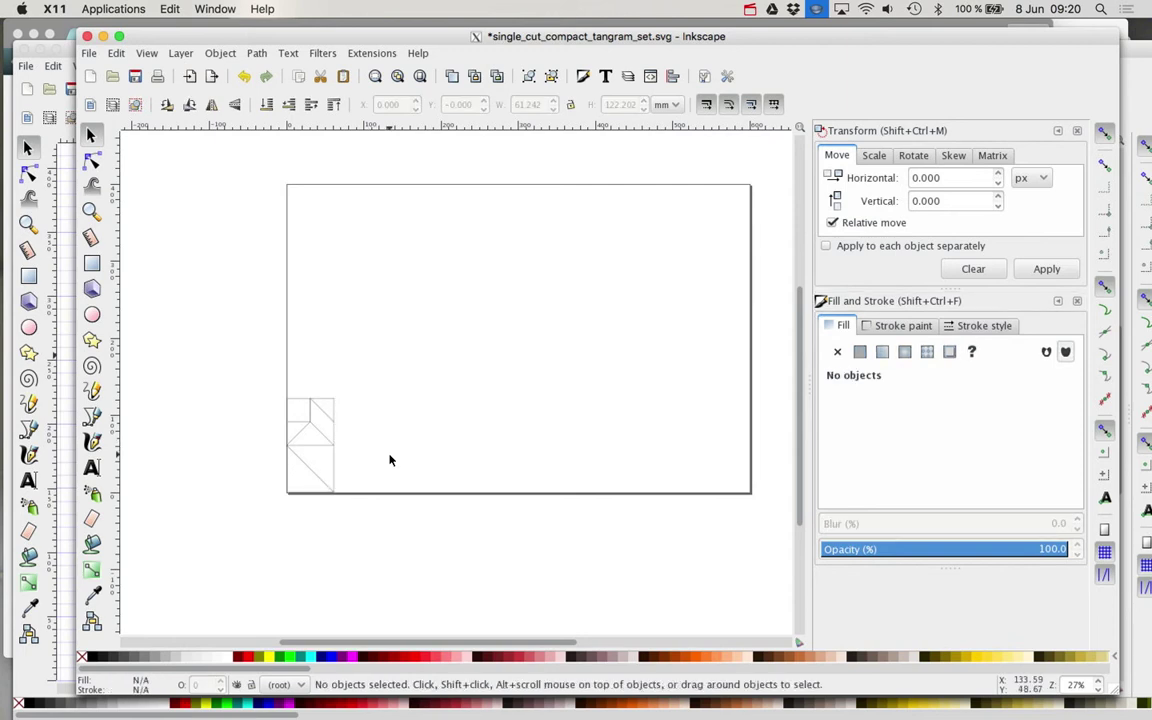
key(ctrl+a)
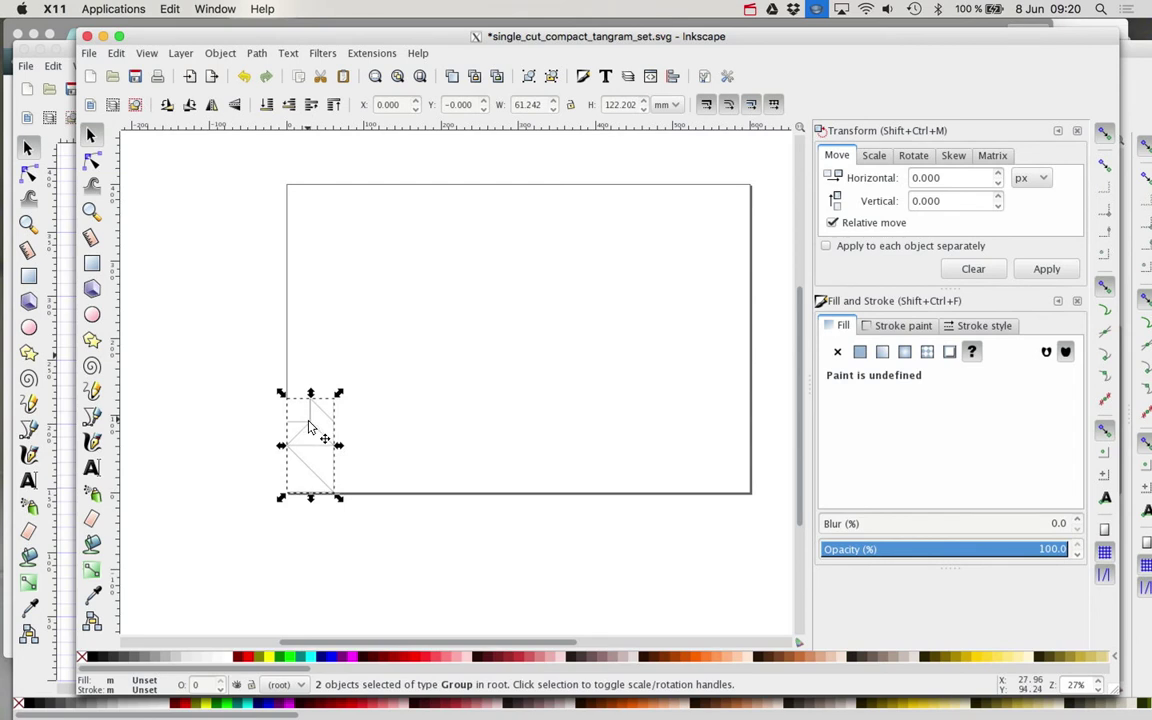
drag(309, 429, 332, 292)
Step: Try moving the tangram's inner cut lines away from the rectangular outline, and undo that move
key(Escape)
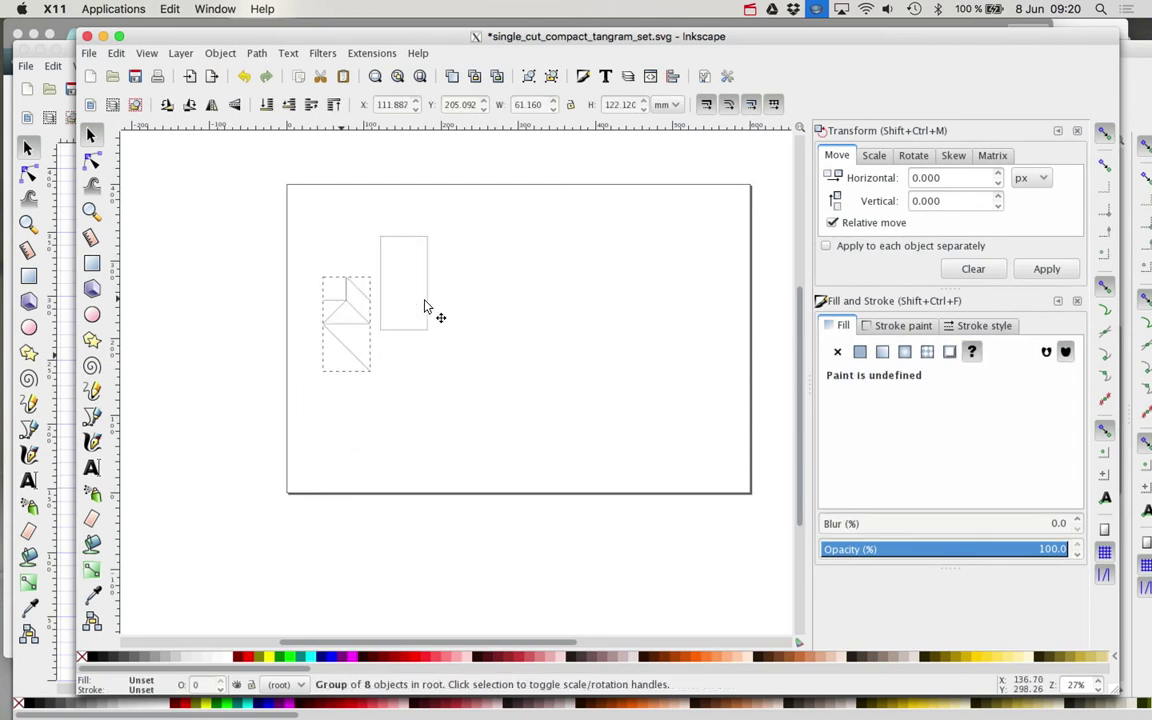
key(Escape)
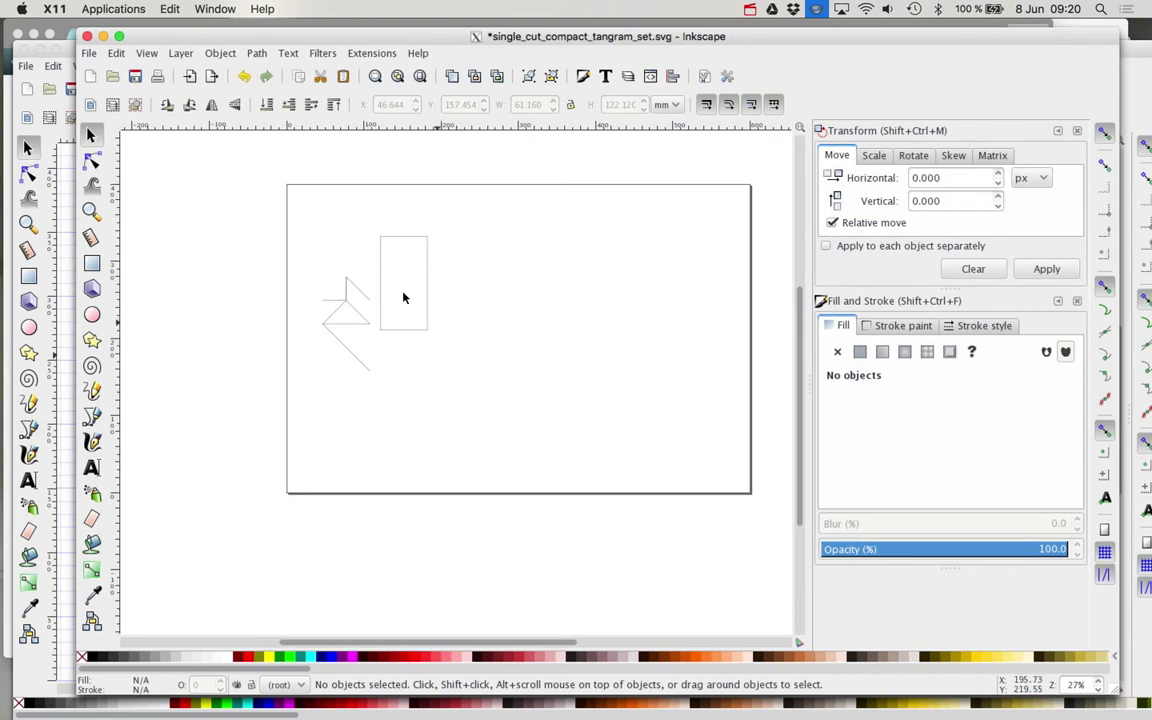
click(381, 250)
key(Escape)
click(352, 316)
click(478, 313)
key(ctrl+z)
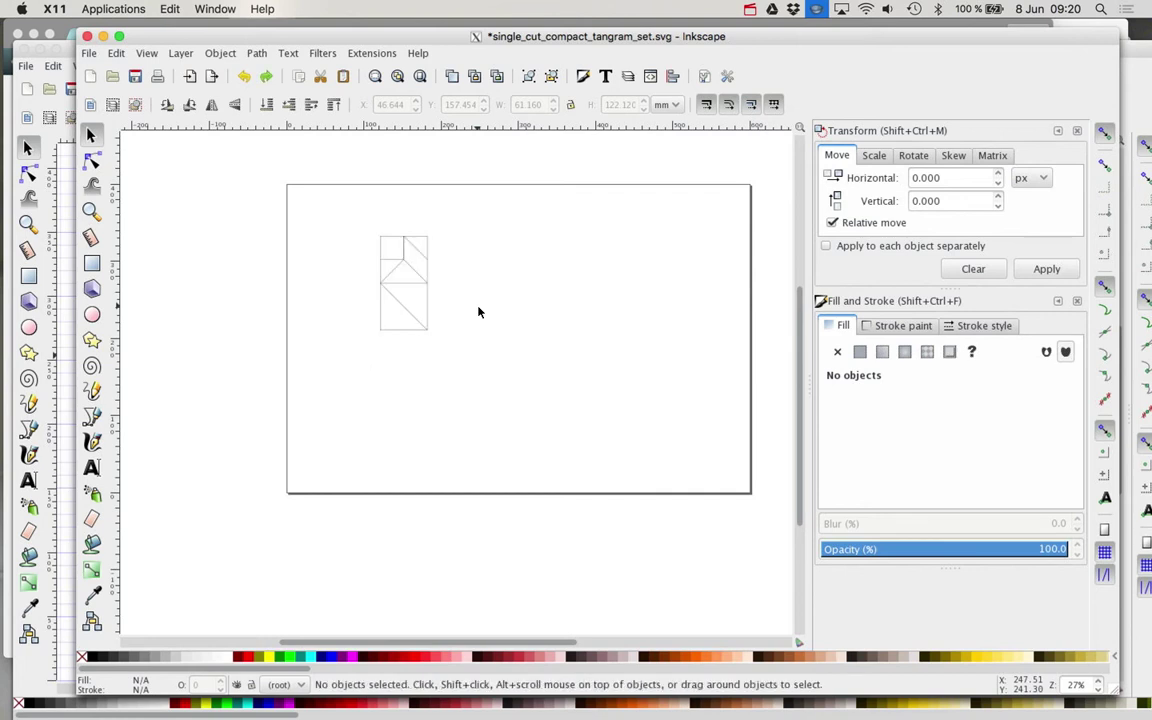
Step: Rotate the entire tangram set 90° clockwise and move it into the page's upper-left corner
key(ctrl)
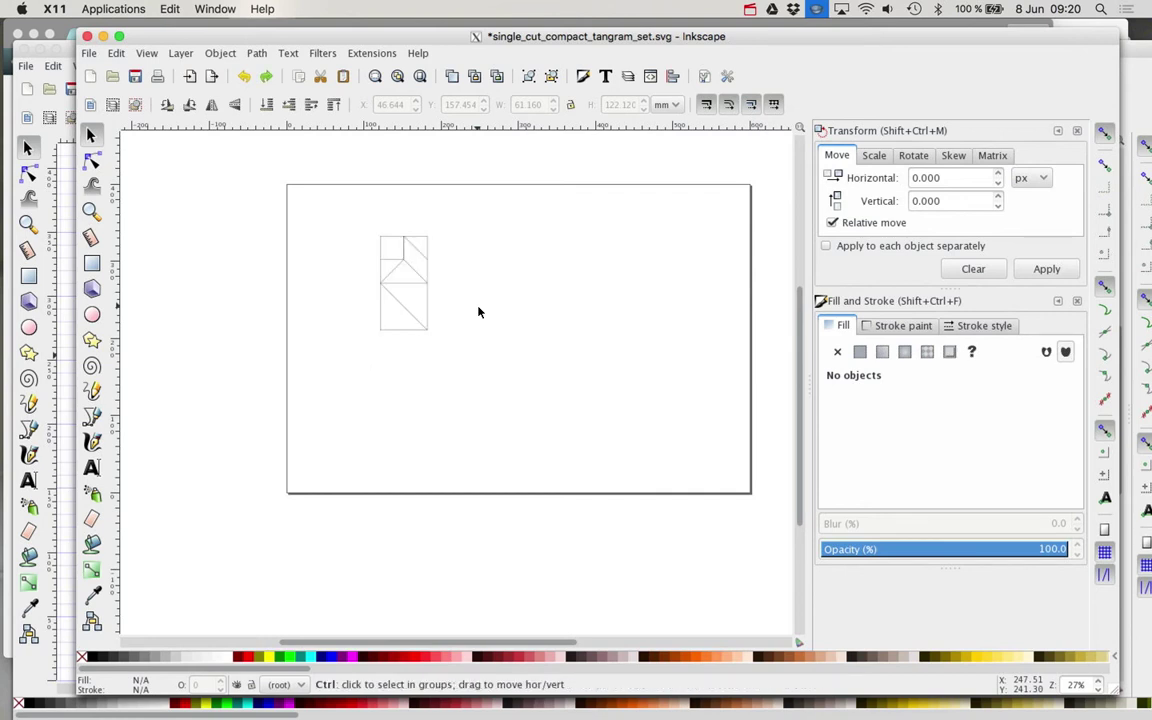
key(ctrl+a)
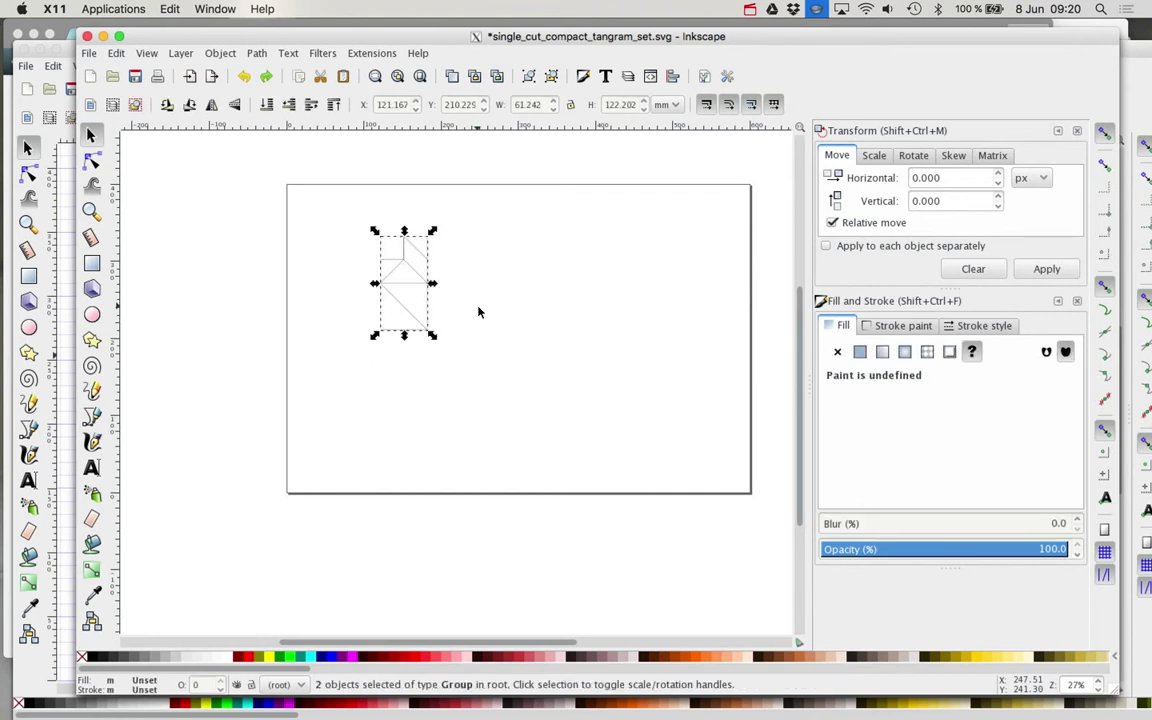
click(226, 55)
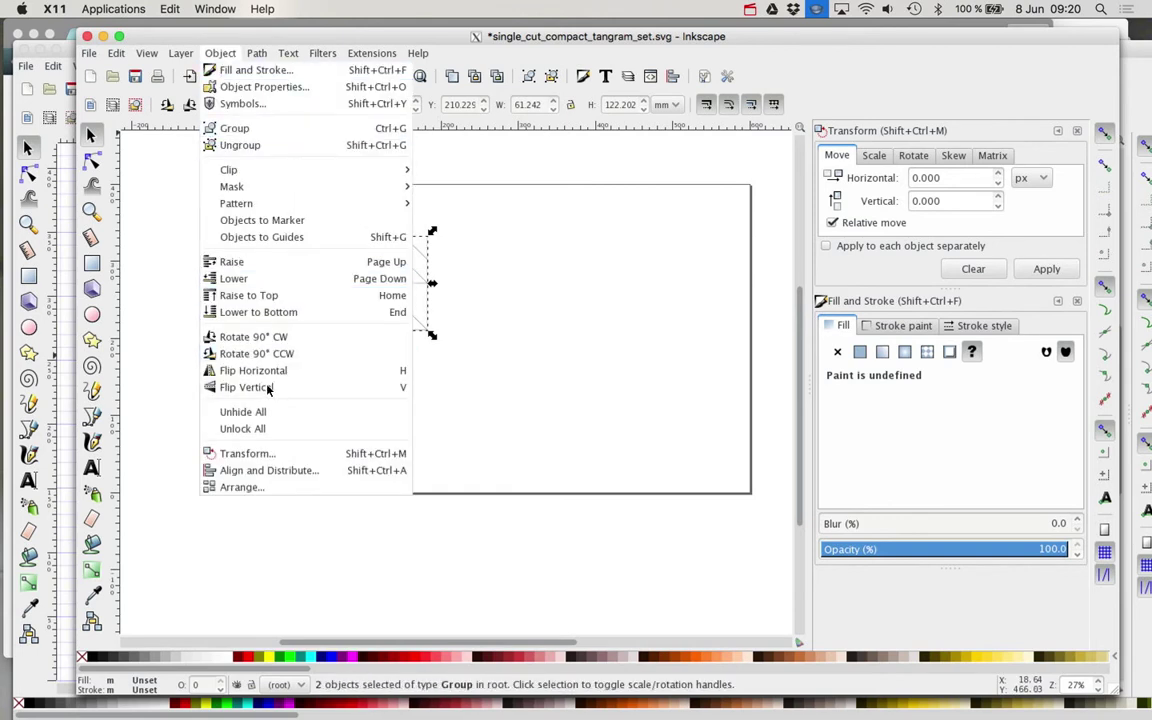
click(267, 338)
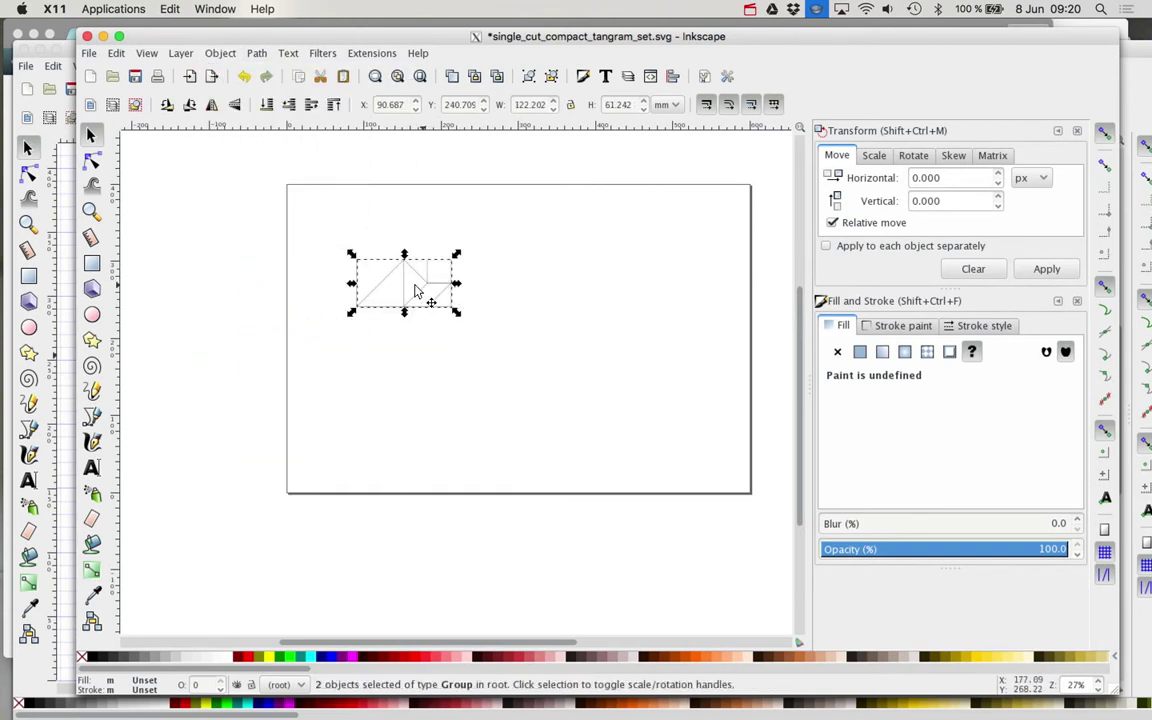
drag(426, 288, 369, 220)
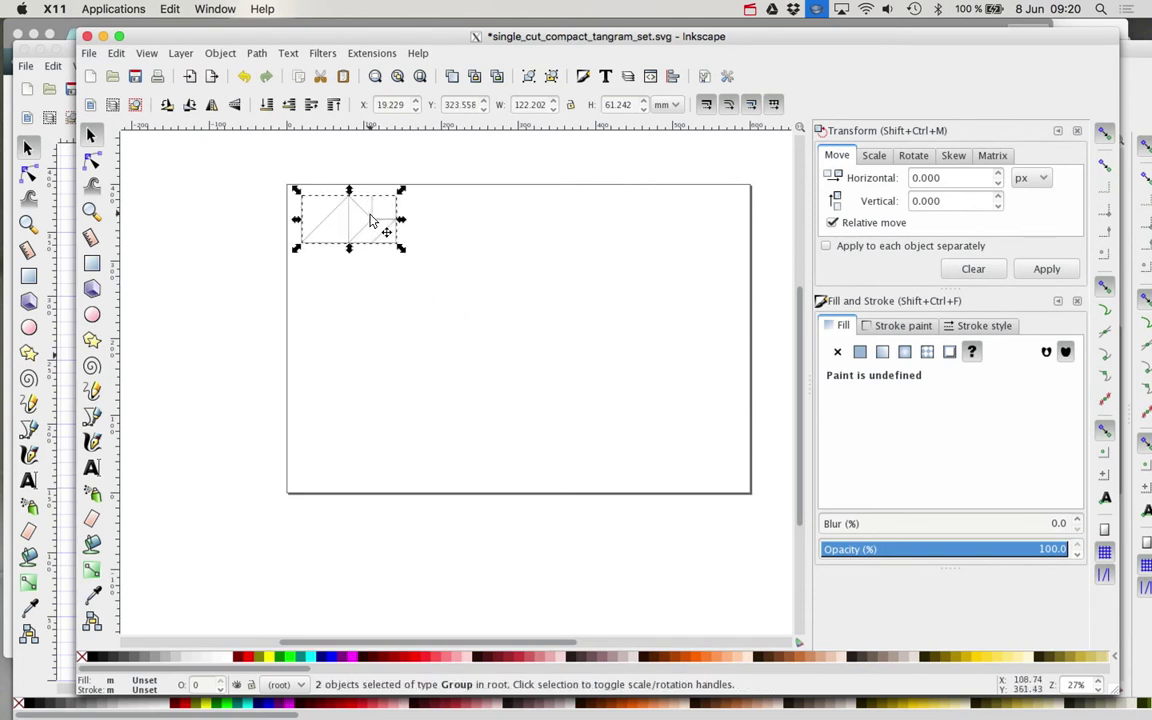
click(320, 308)
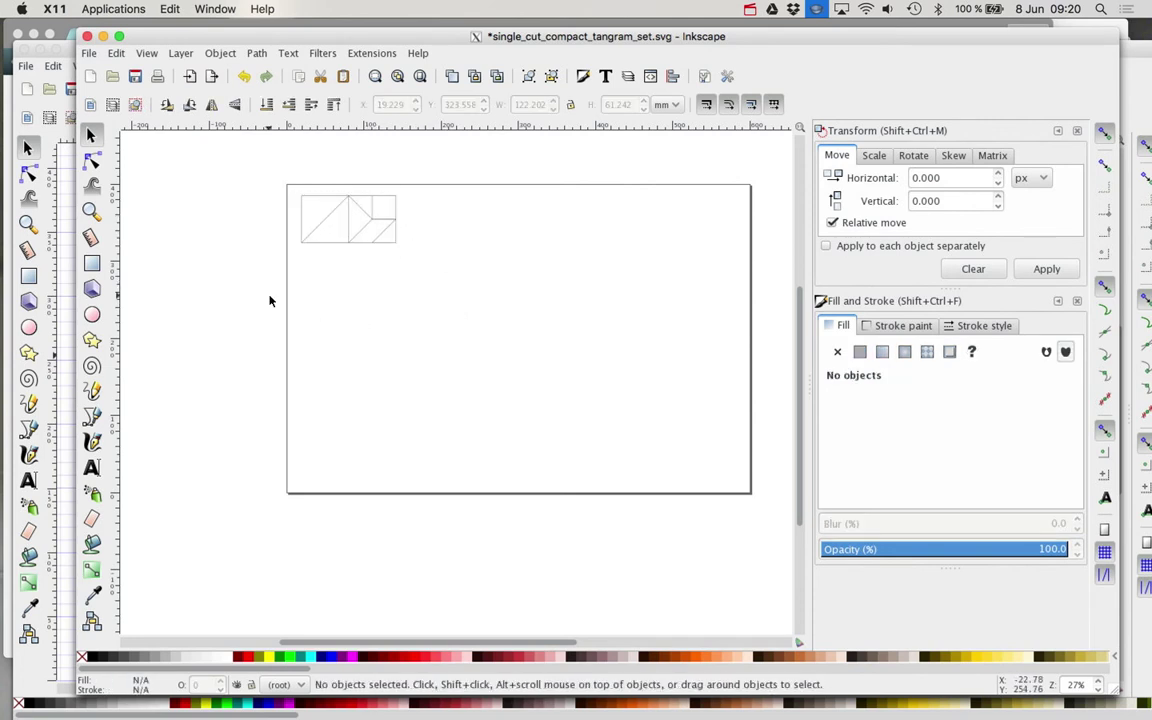
Step: Select the whole tangram set, set its fill to no paint in Fill and Stroke, and close the Transform dialog
key(4)
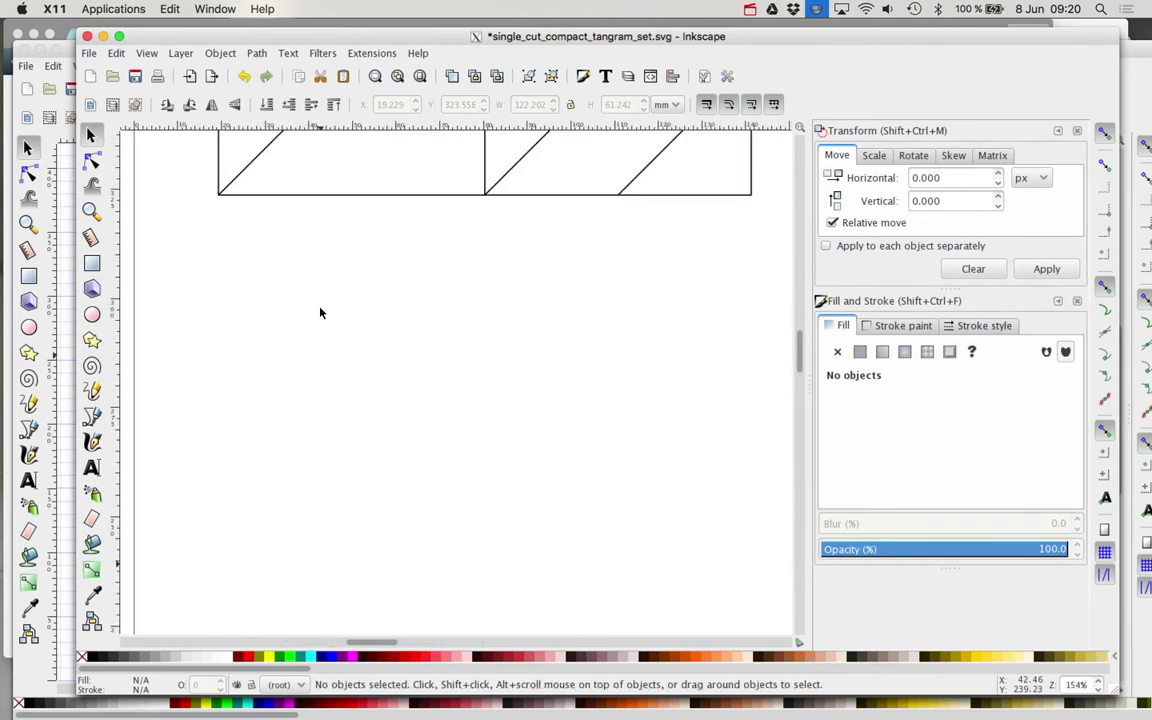
scroll(320, 313, up, 3)
scroll(320, 313, down, 2)
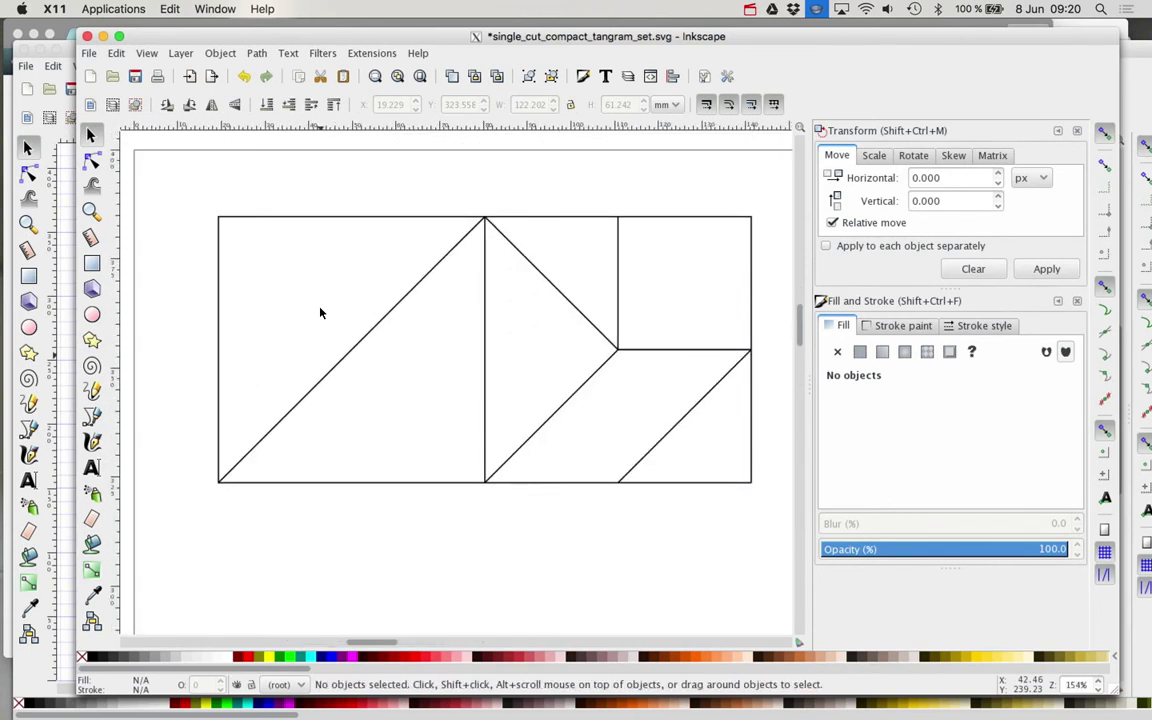
key(ctrl)
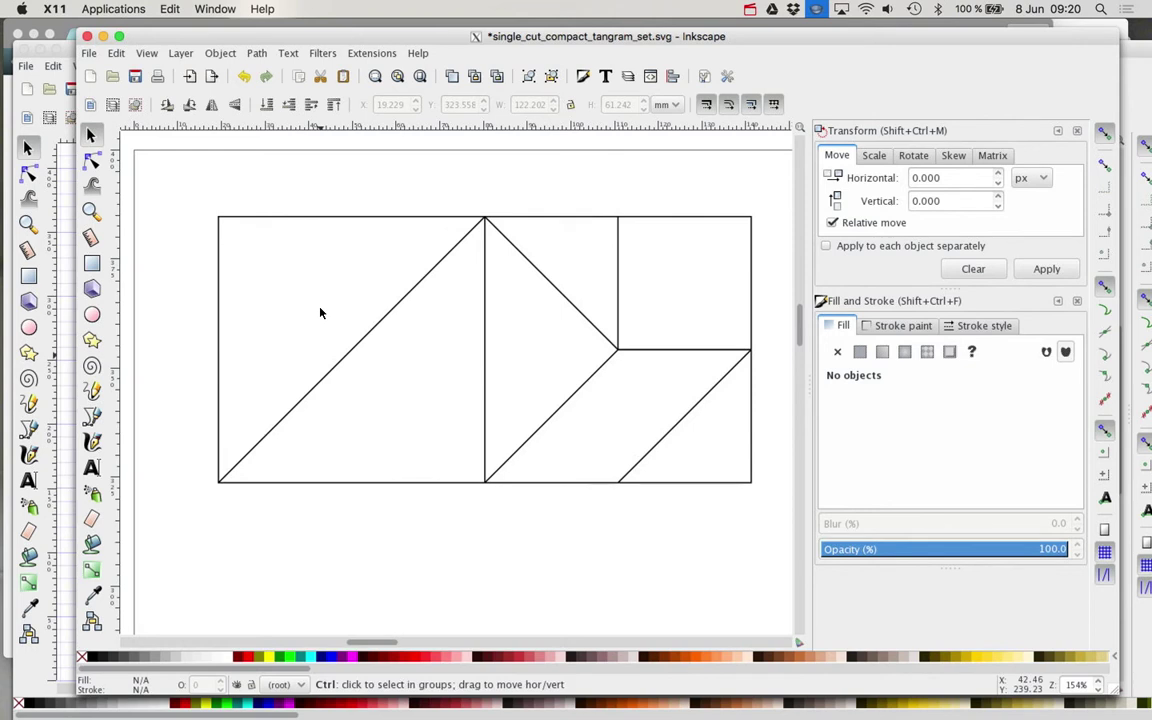
key(ctrl+a)
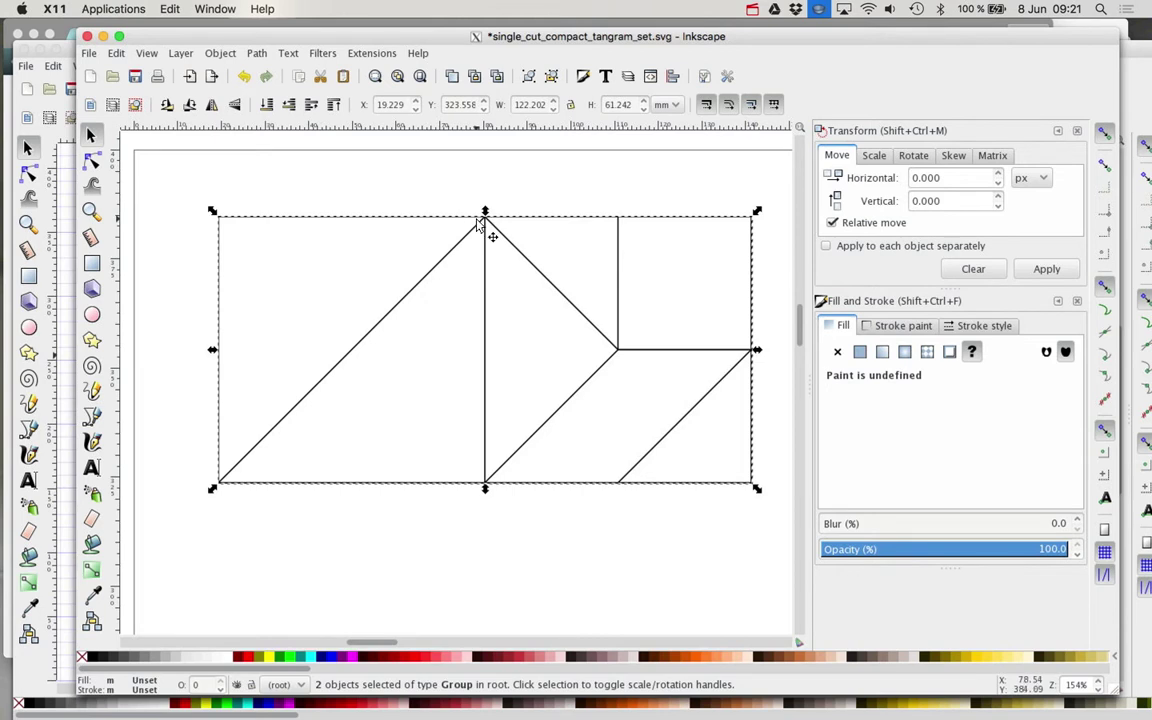
click(287, 176)
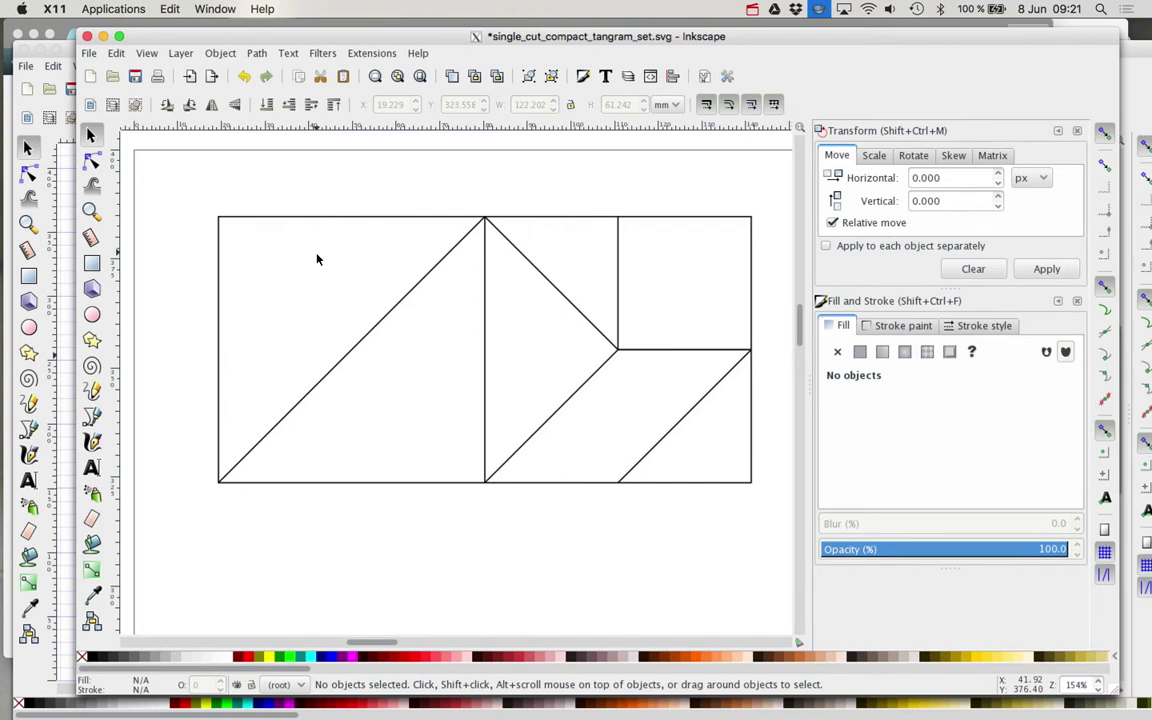
key(ctrl+a)
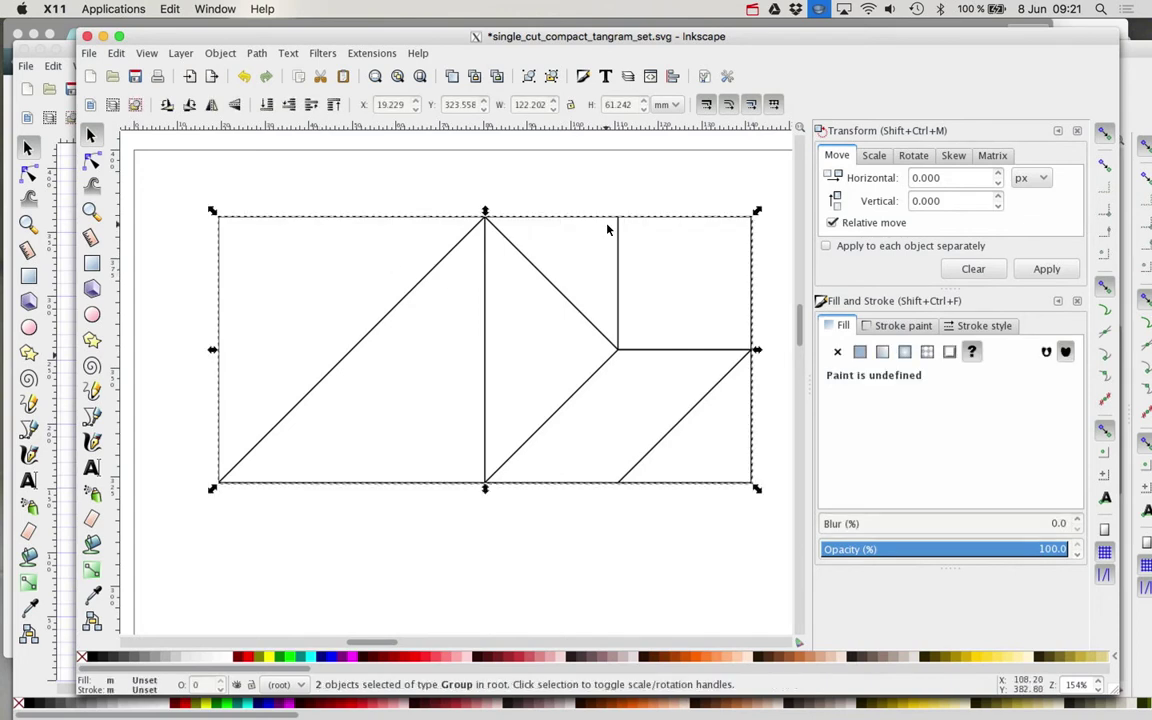
click(221, 54)
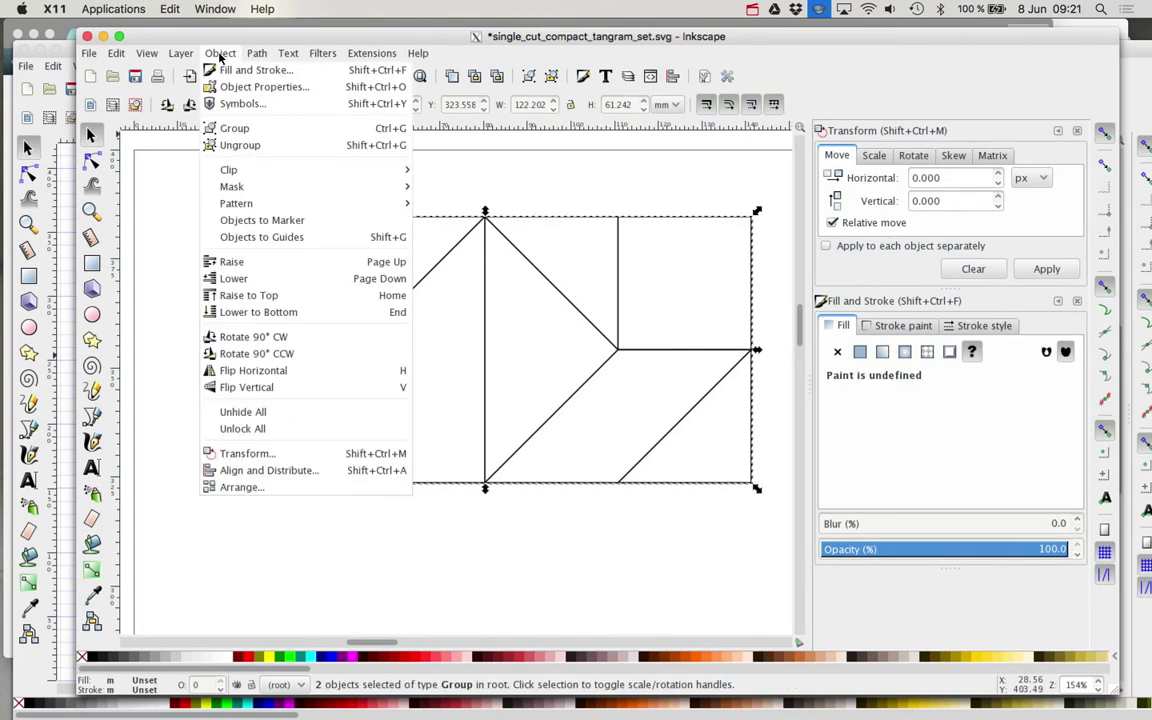
click(293, 72)
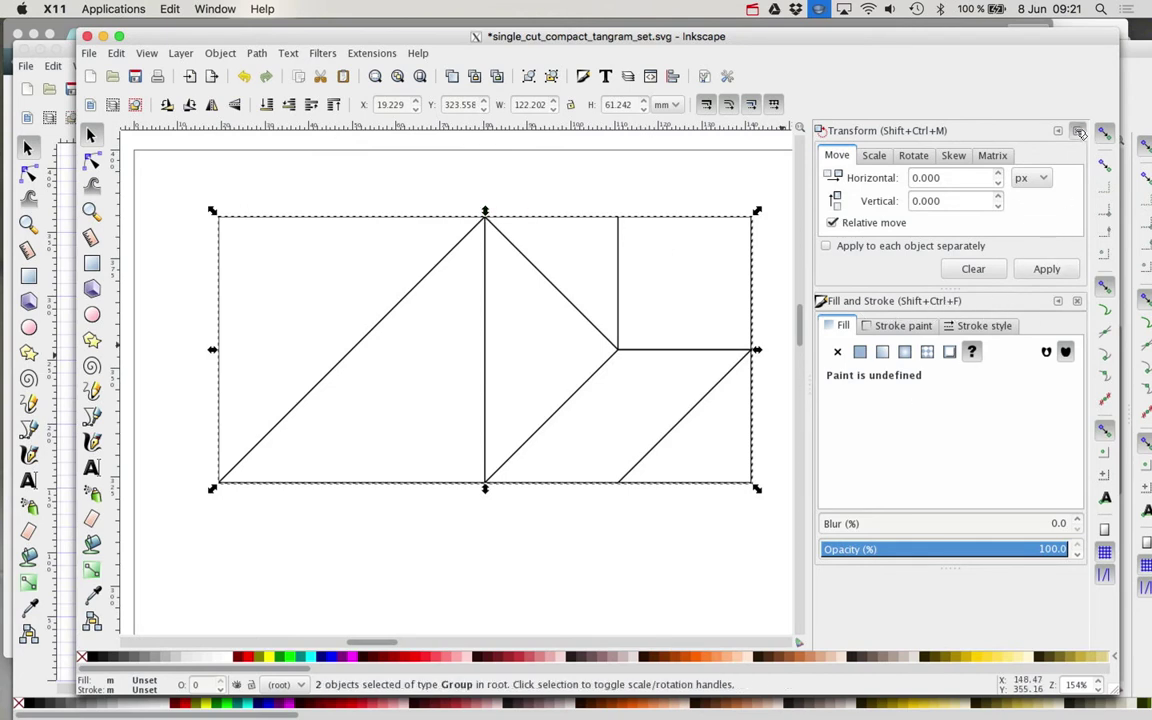
key(shift+ctrl+m)
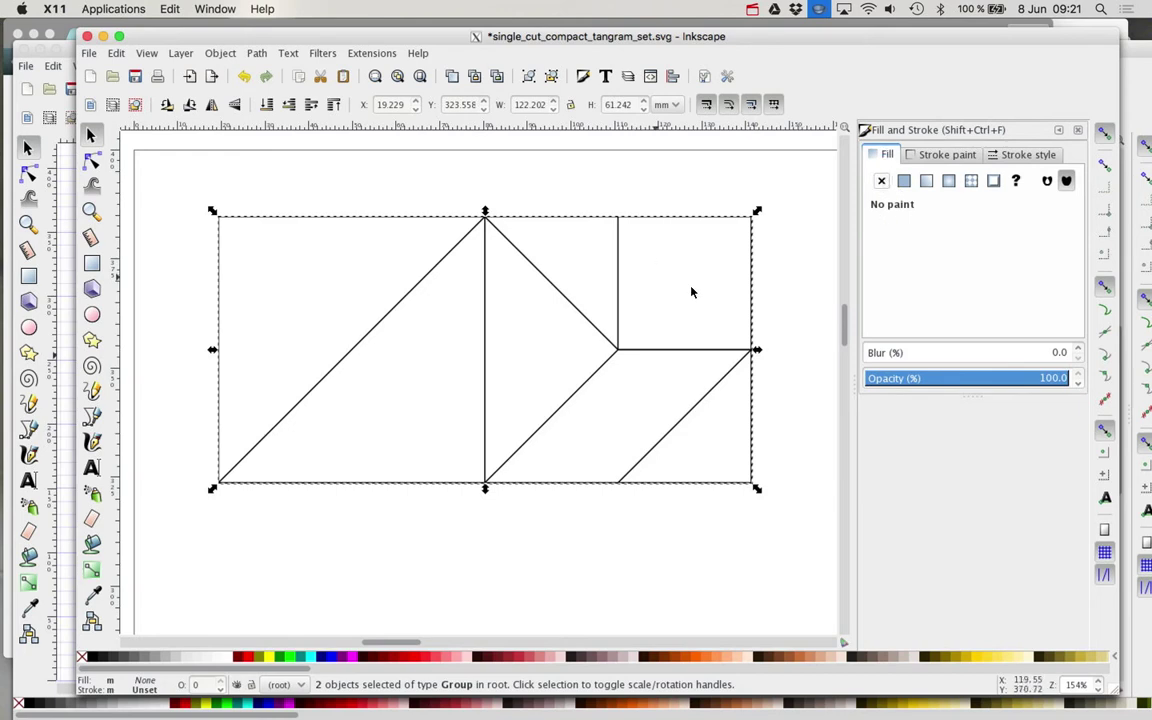
Step: Give the tangram set a flat black stroke with RGBA 000000ff and check its fill paint
click(941, 157)
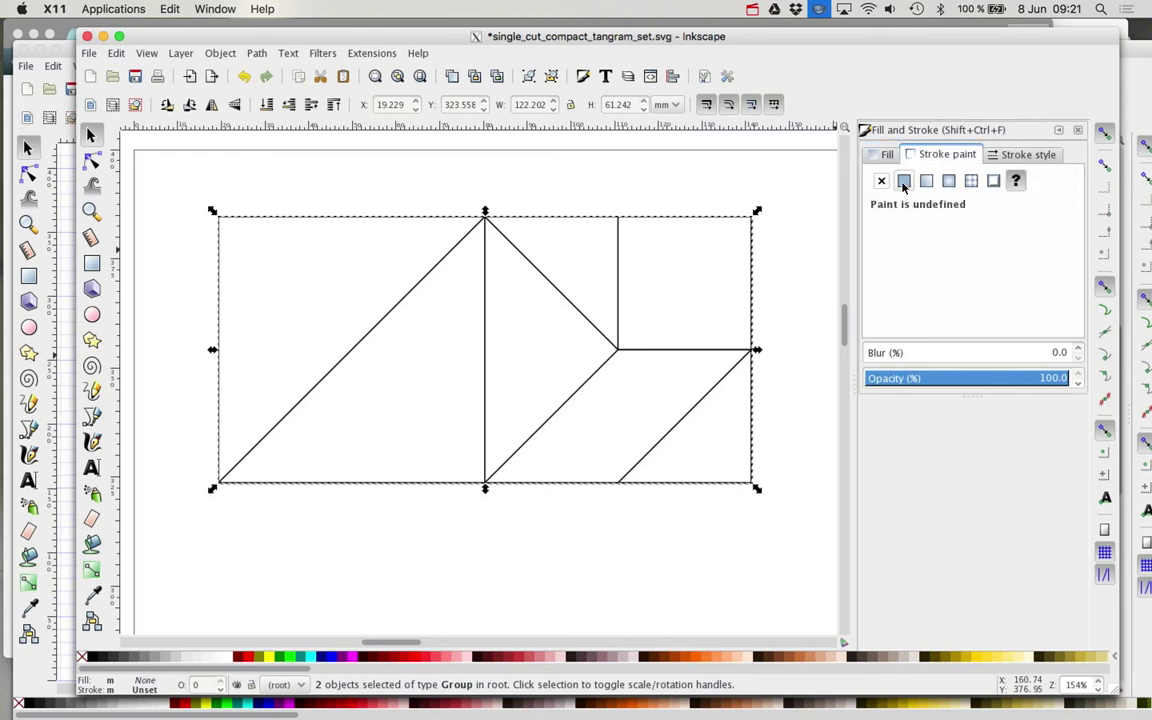
click(904, 181)
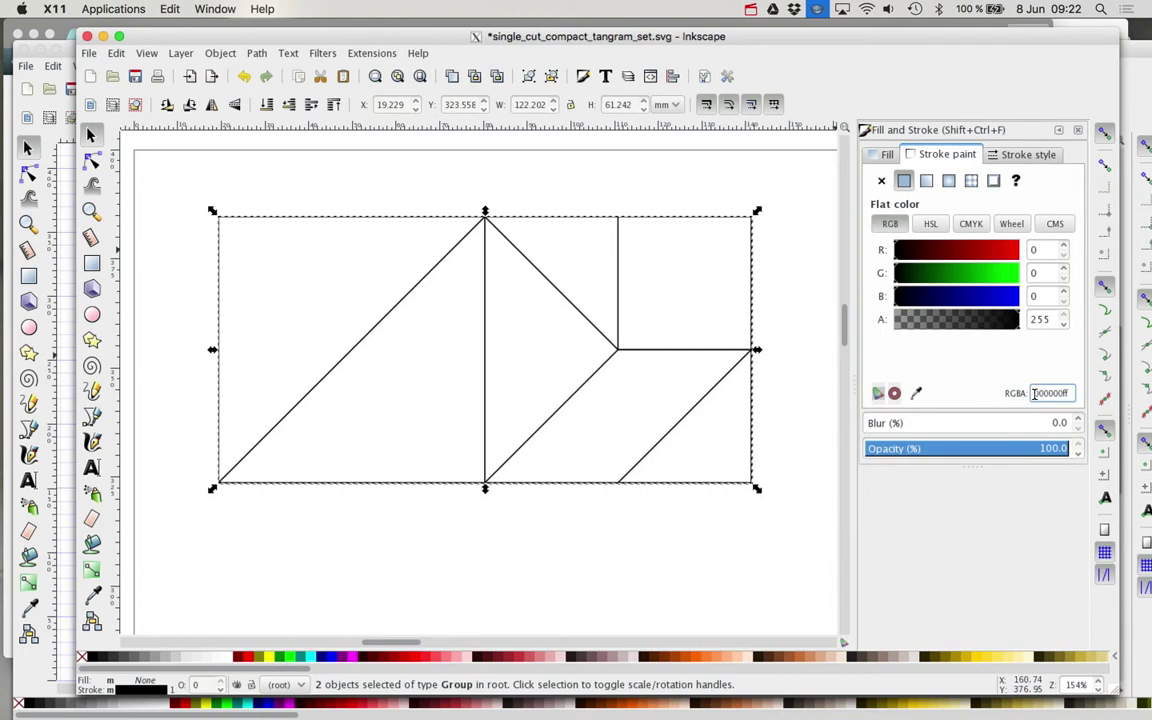
drag(1034, 393, 1057, 394)
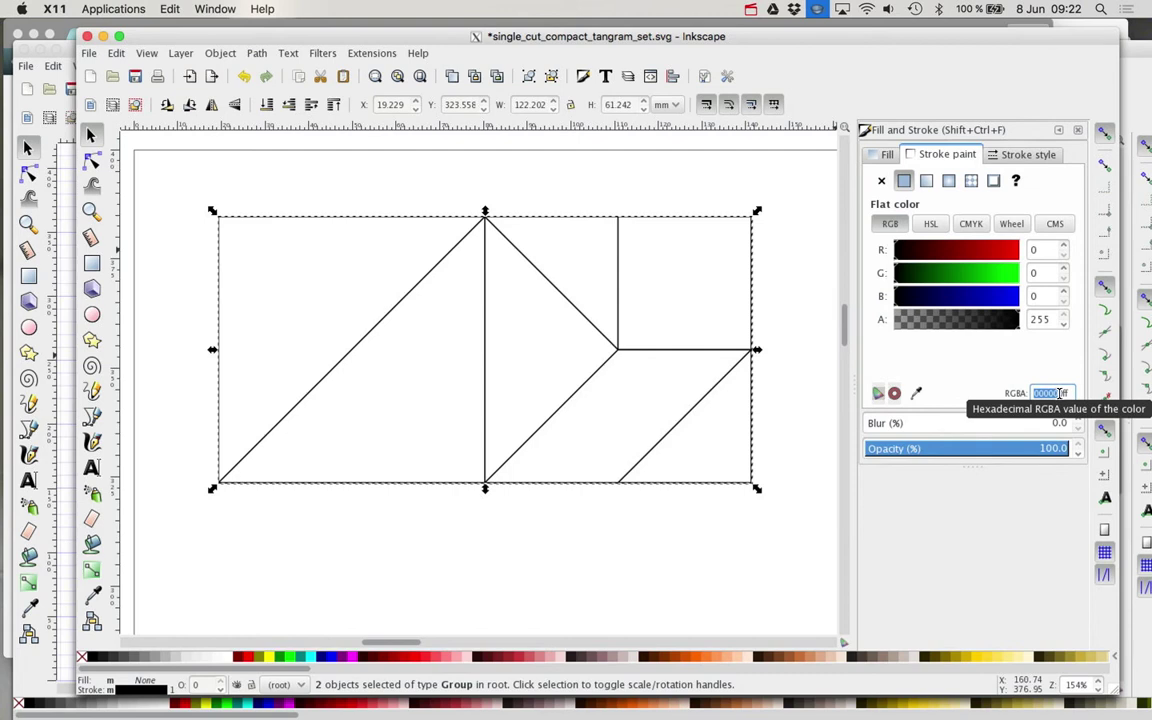
drag(1060, 393, 1070, 393)
click(1070, 393)
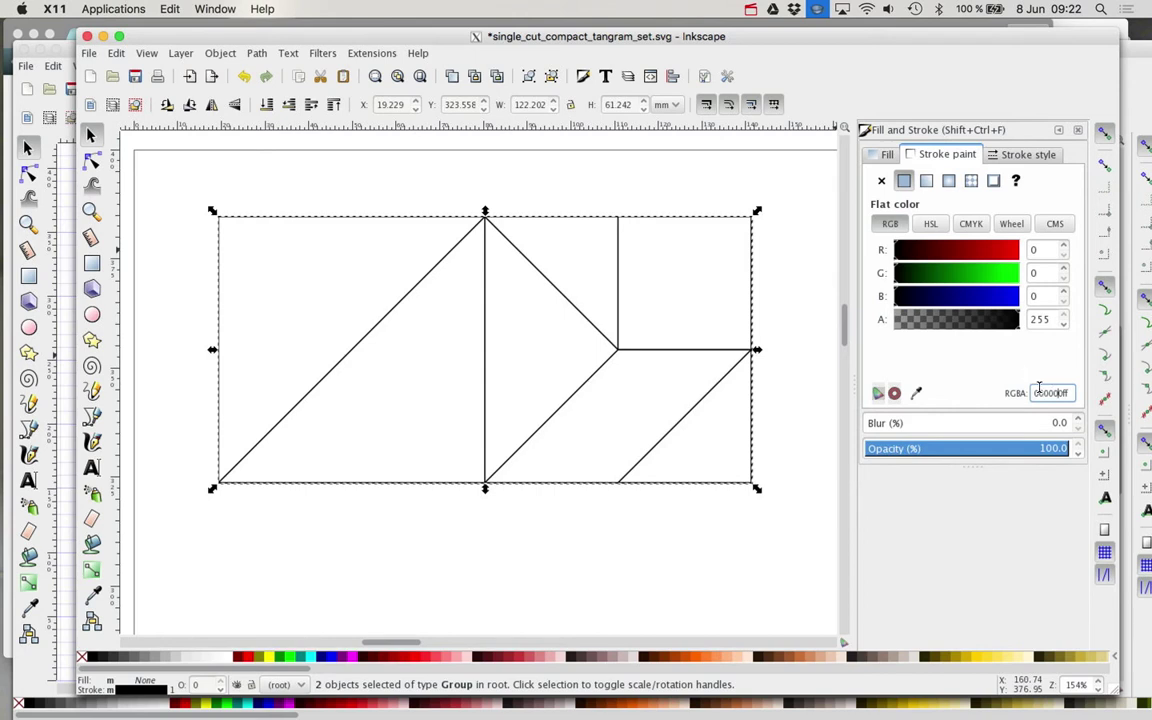
click(1028, 394)
click(874, 158)
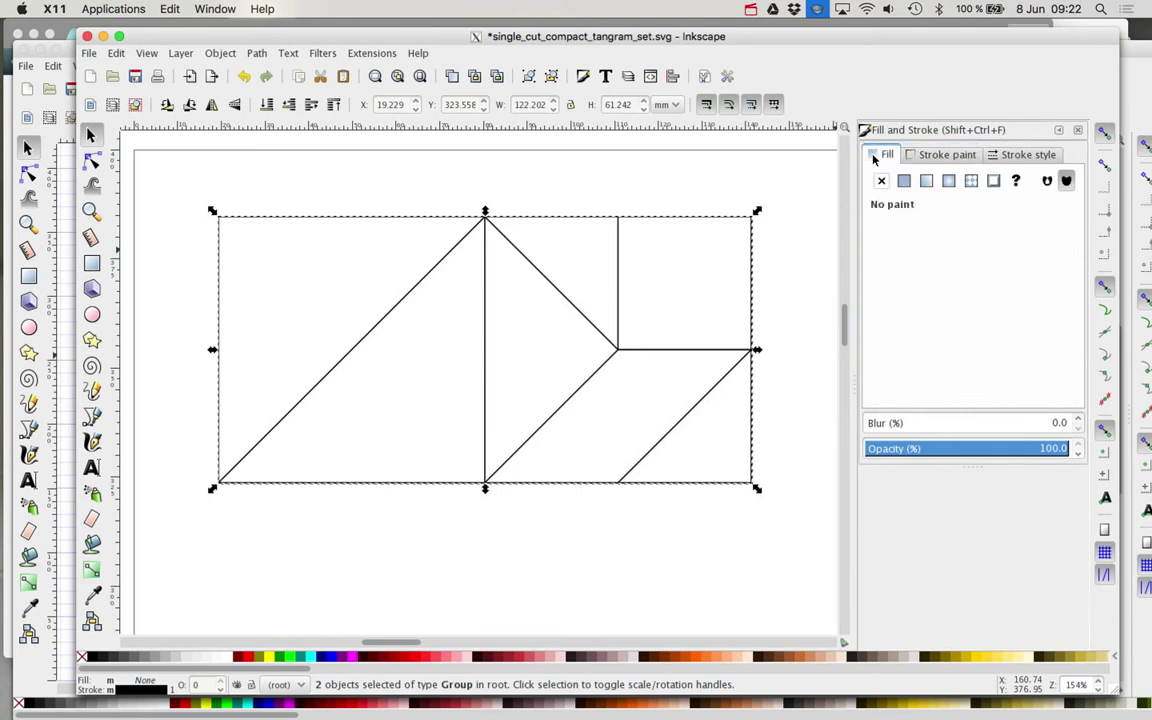
click(944, 155)
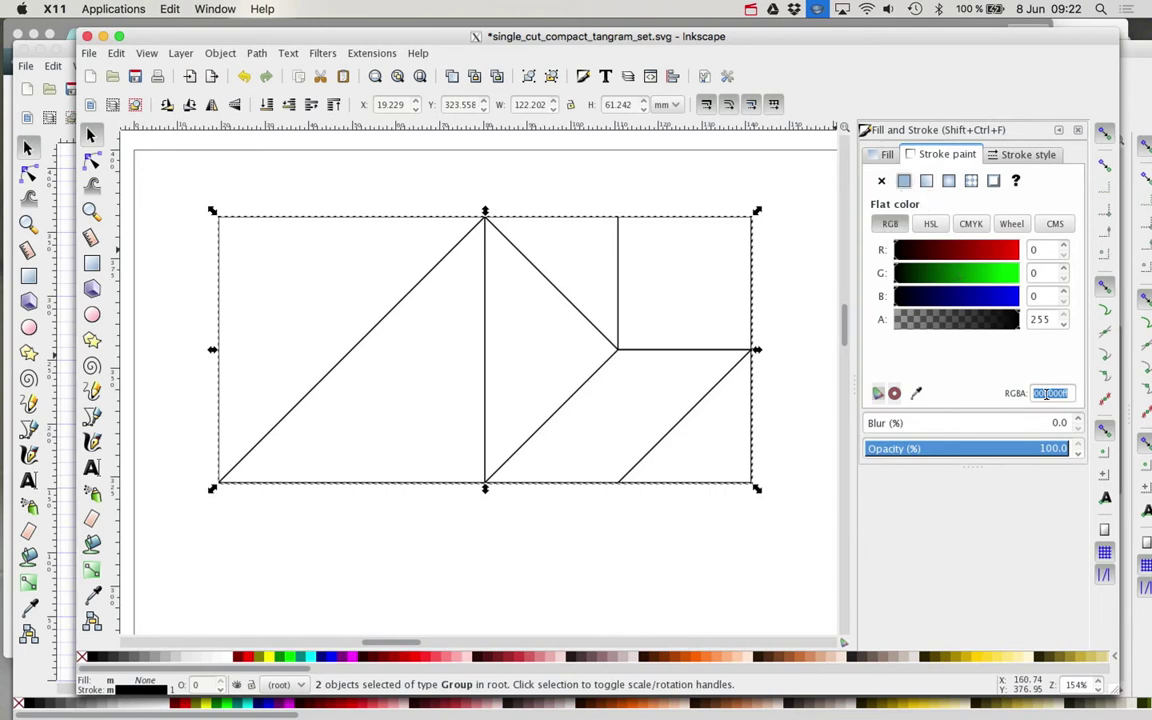
Step: Set the tangram set's stroke width to 0.002 px and deselect it
click(1011, 156)
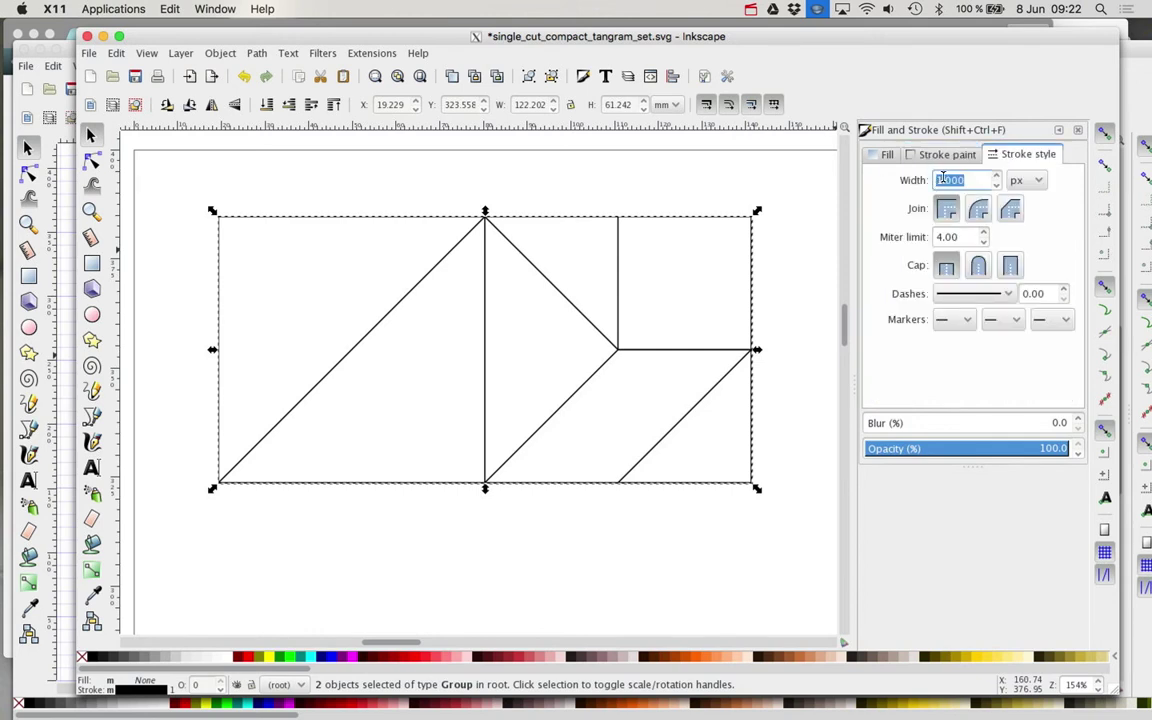
text(0)
key(BackSpace)
key(BackSpace)
key(Return)
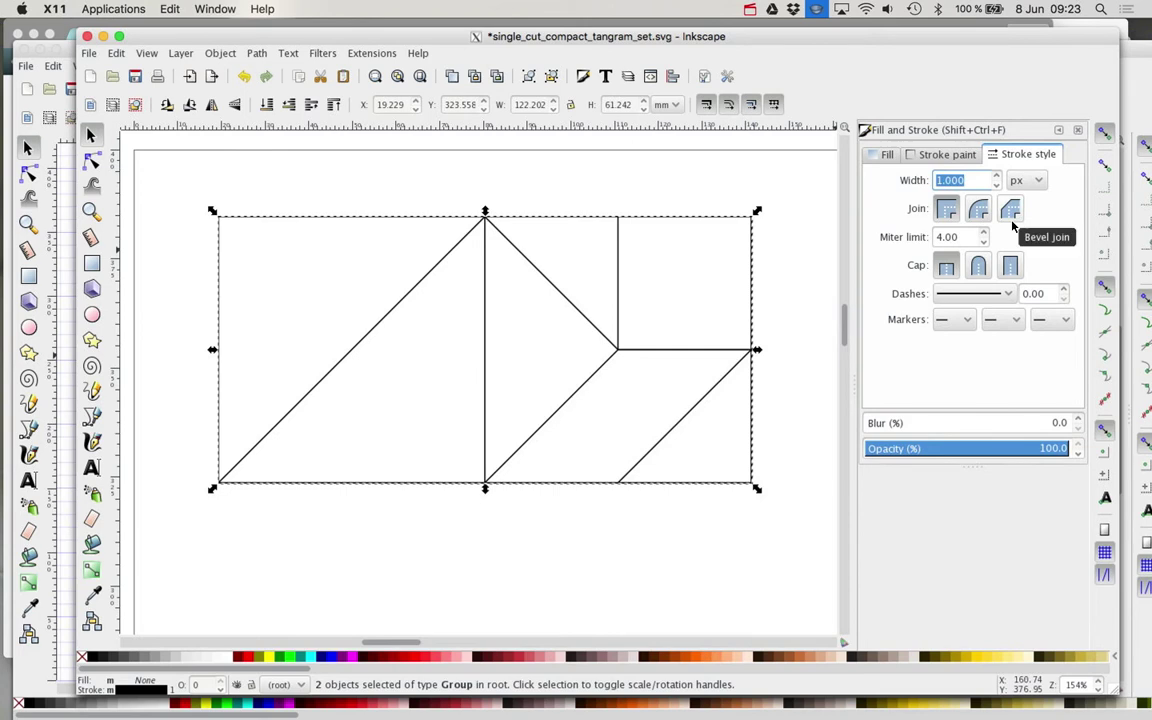
text(0.002)
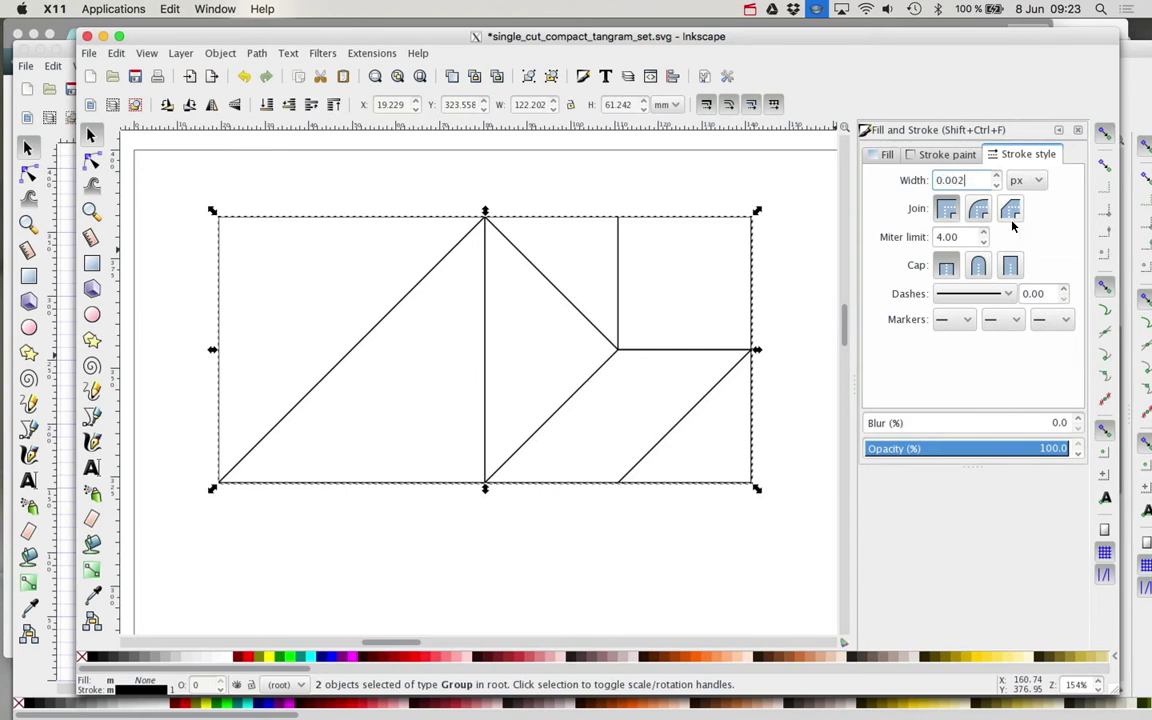
key(Return)
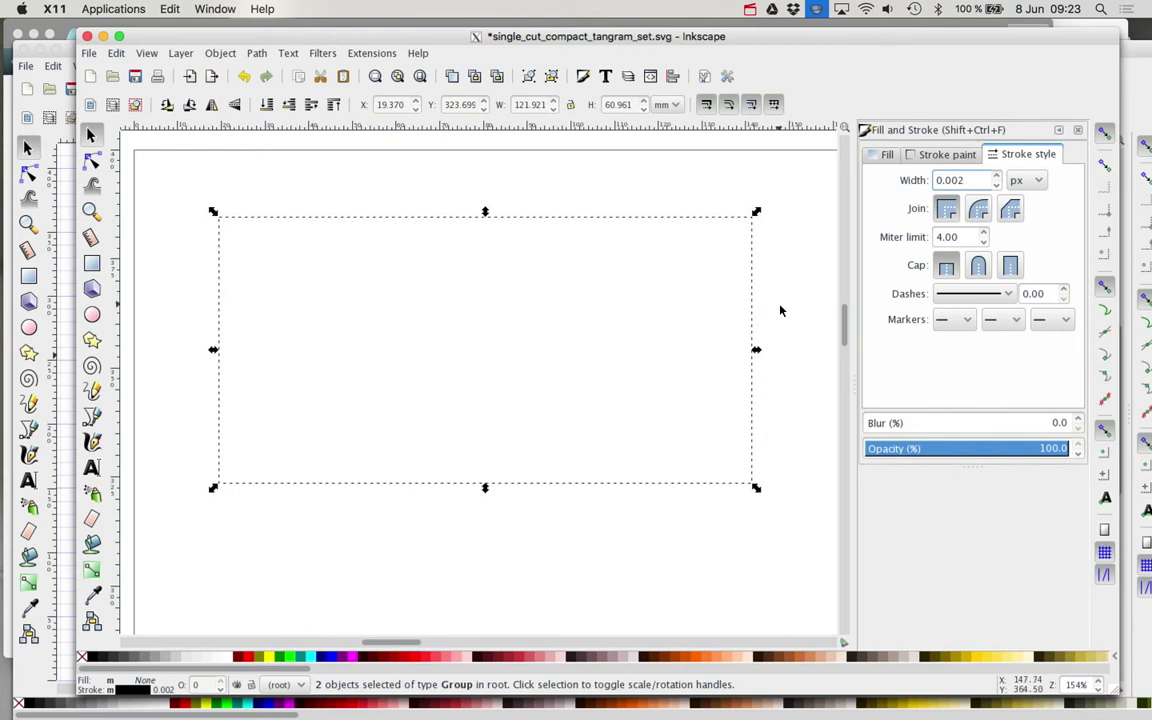
click(793, 326)
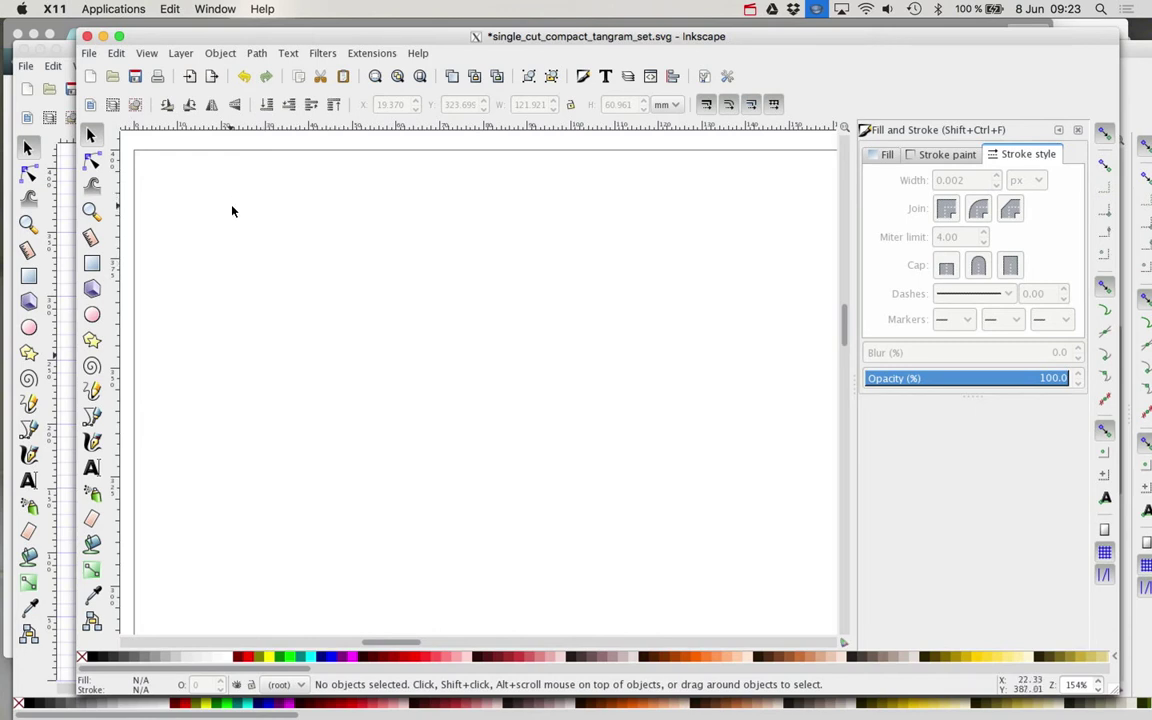
Step: Switch the display mode to Outline
click(179, 55)
mouse_move(147, 57)
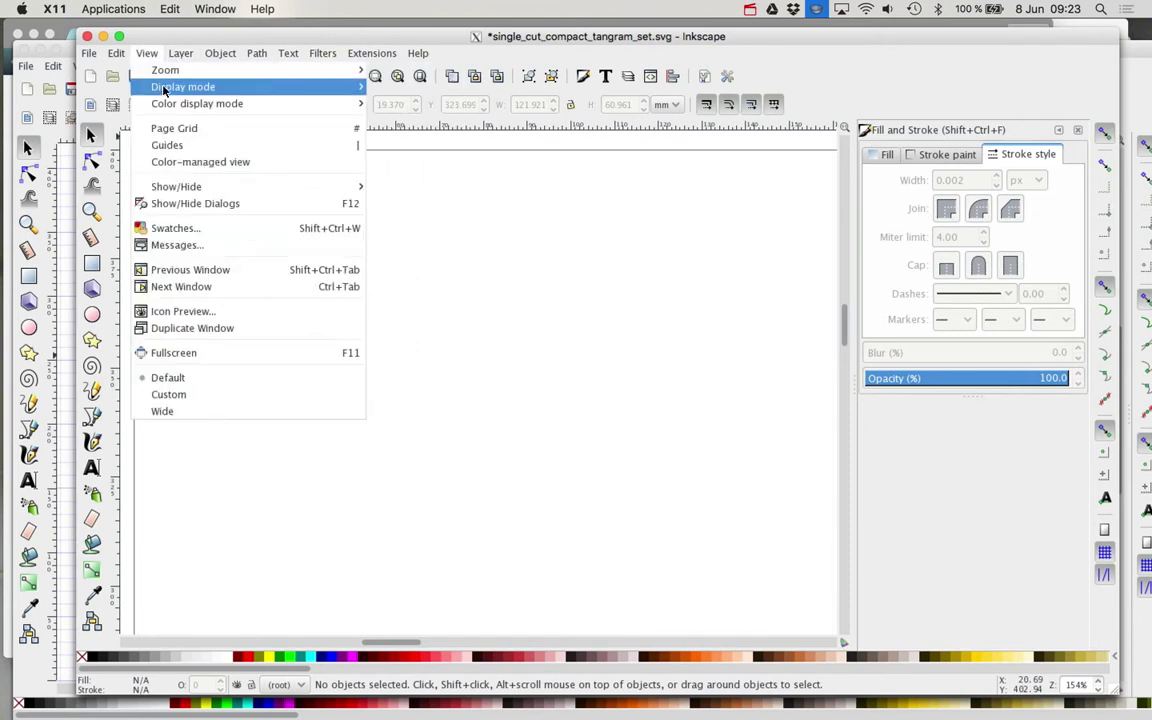
mouse_move(290, 87)
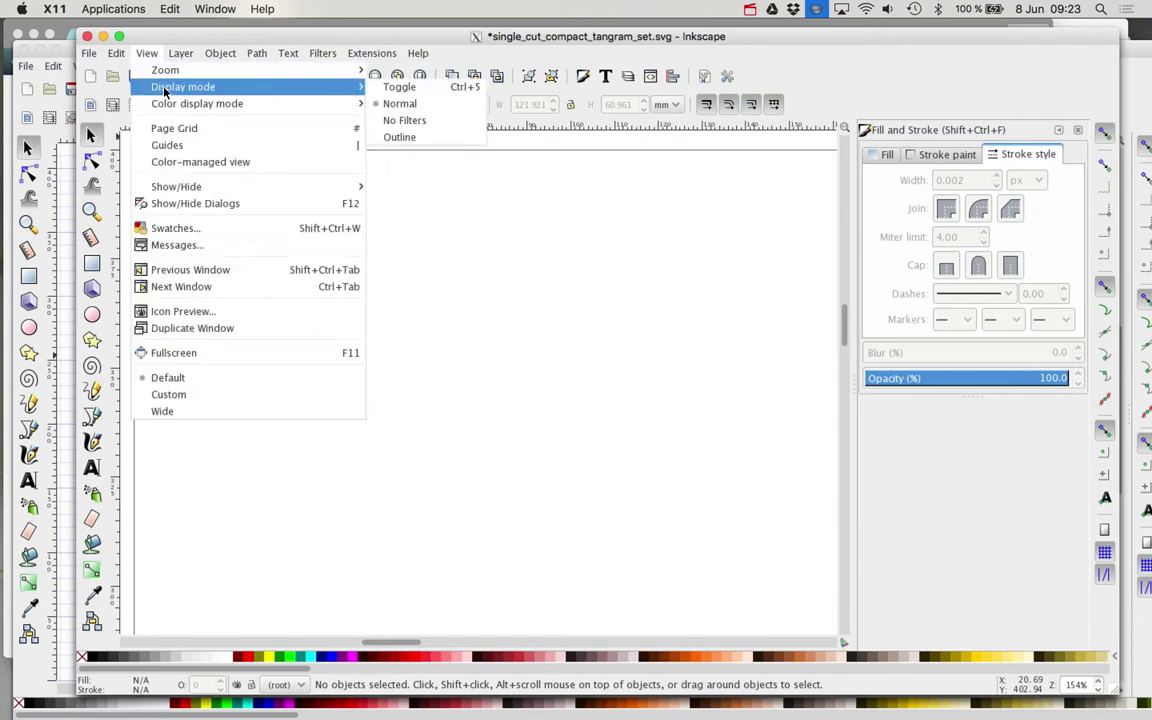
click(437, 140)
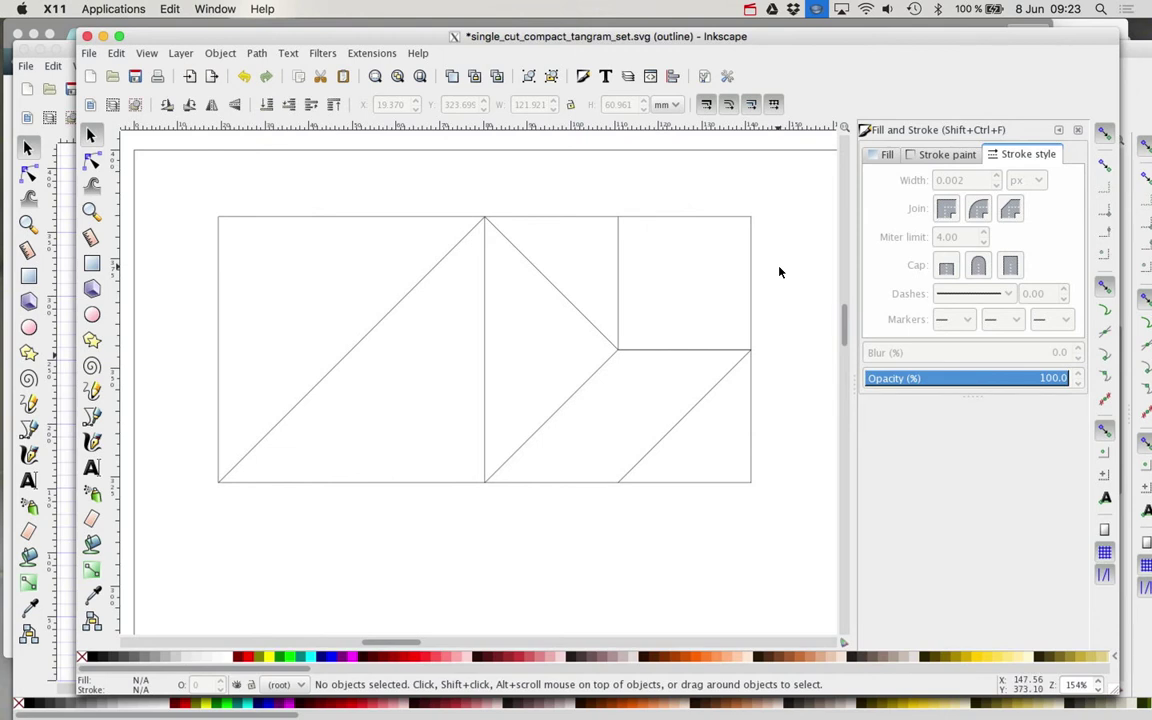
Step: Examine the tangram set's placement on the whole page
scroll(780, 272, down, 4)
scroll(780, 272, right, 6)
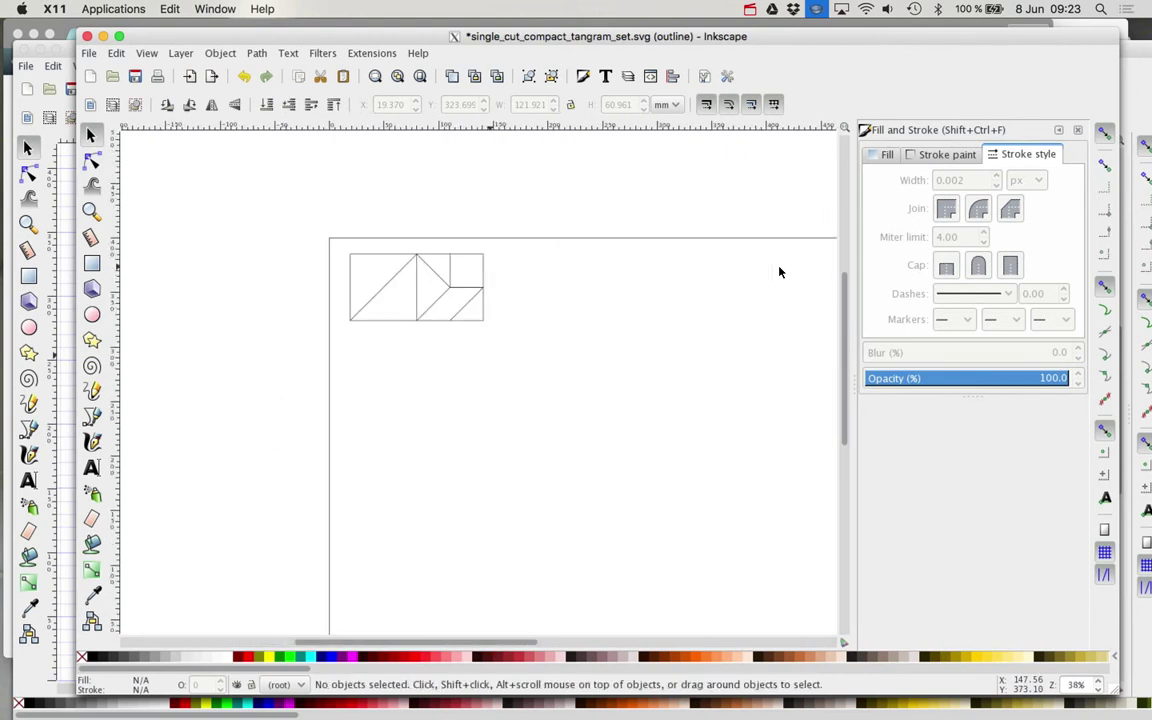
scroll(780, 270, right, 5)
scroll(612, 288, down, 1)
scroll(612, 288, left, 3)
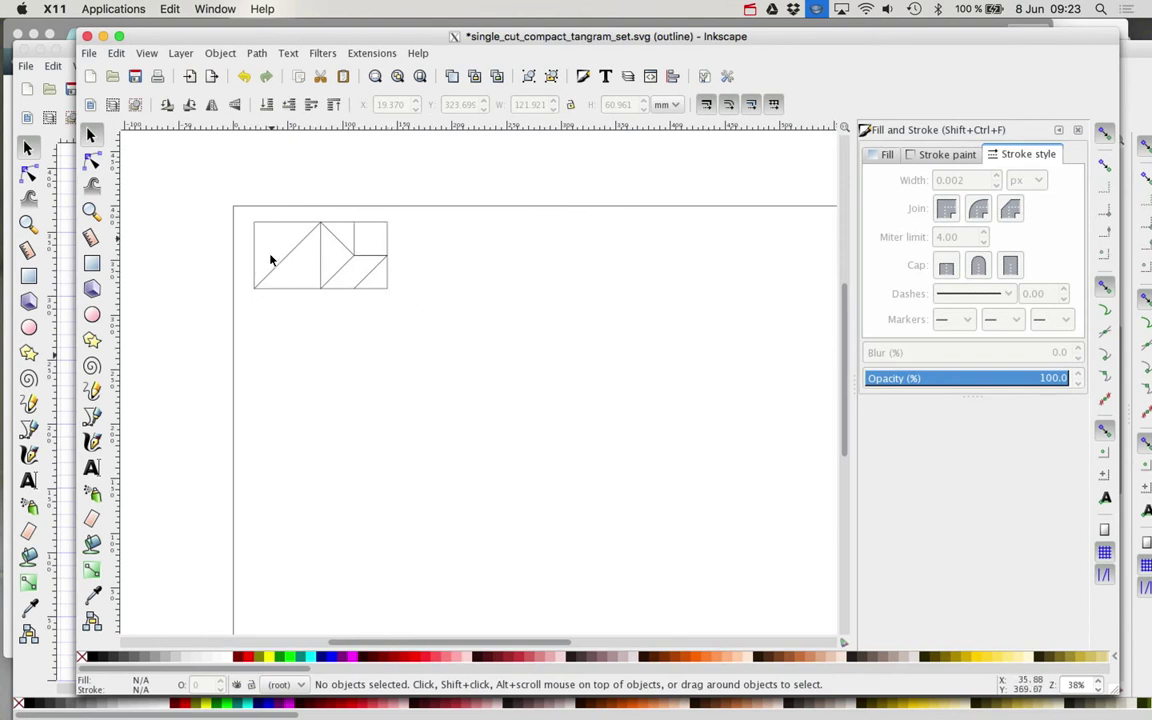
scroll(477, 320, down, 3)
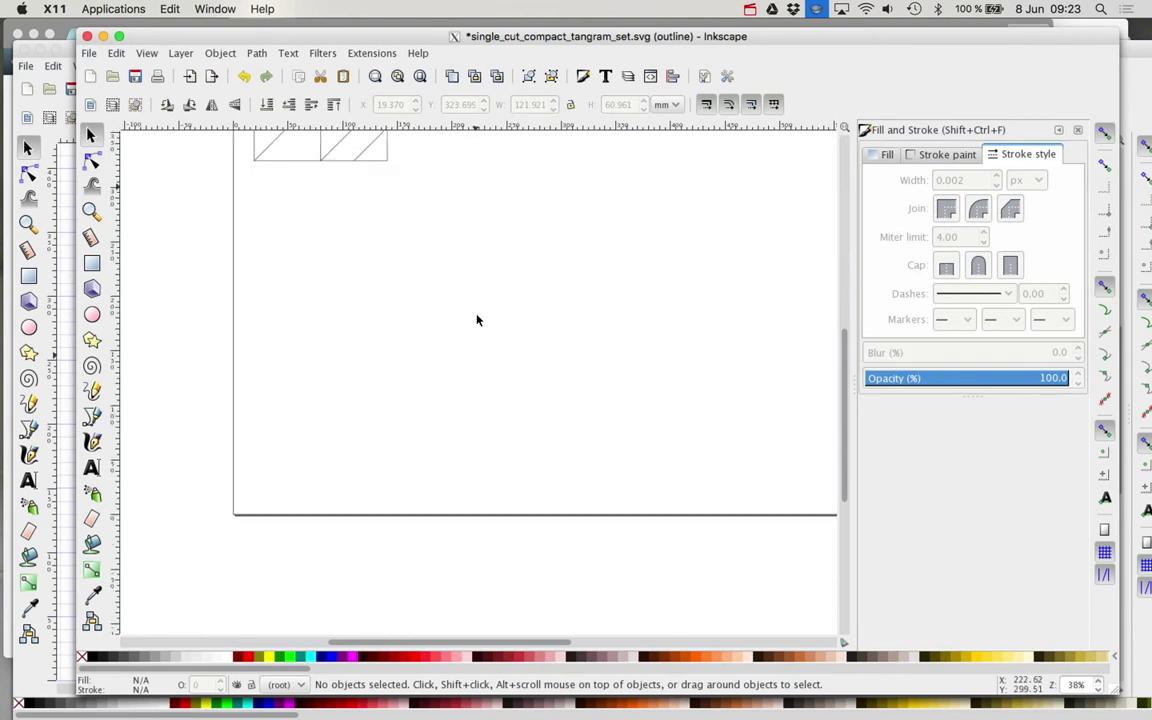
scroll(477, 320, up, 2)
ctrl+scroll(476, 321, down, 1)
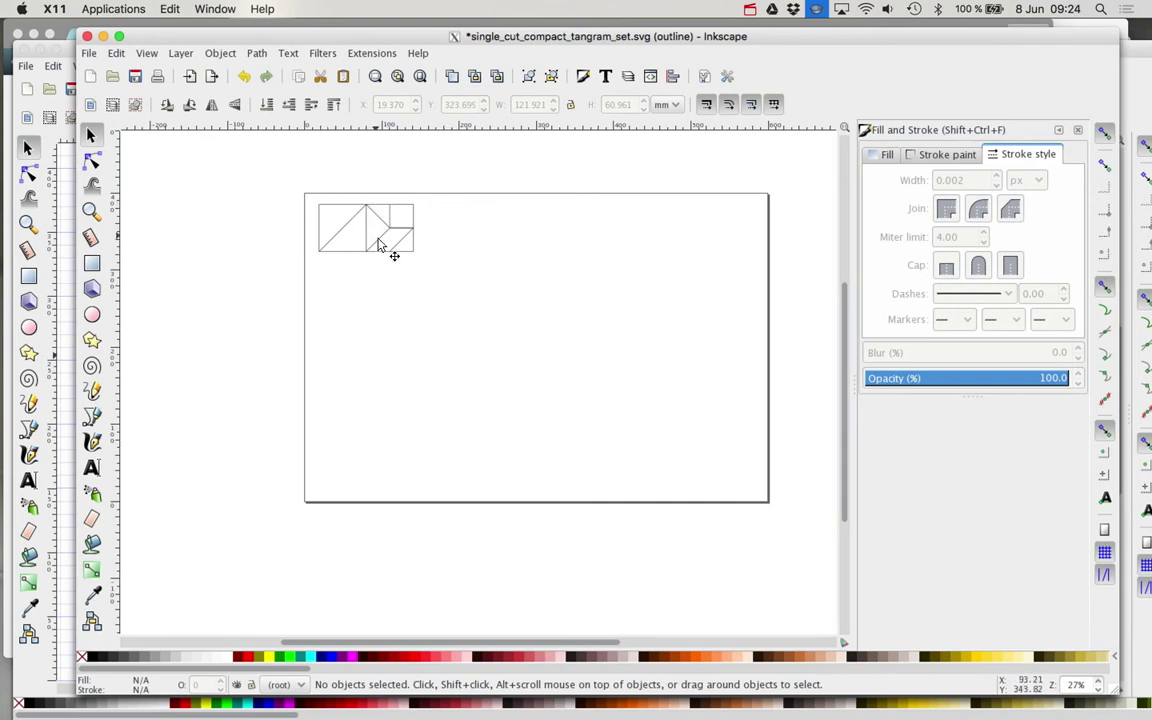
Step: Switch to Chrome and show the Google results for "Laser cut tangram SVG"
key(super+Tab)
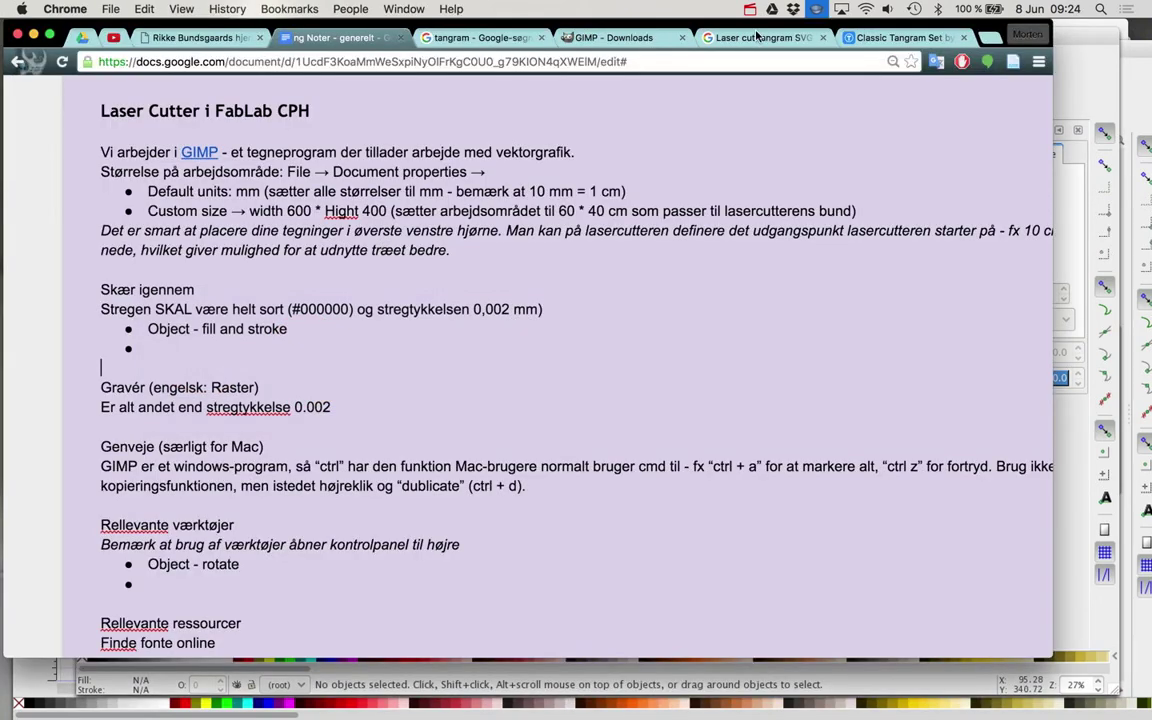
click(680, 35)
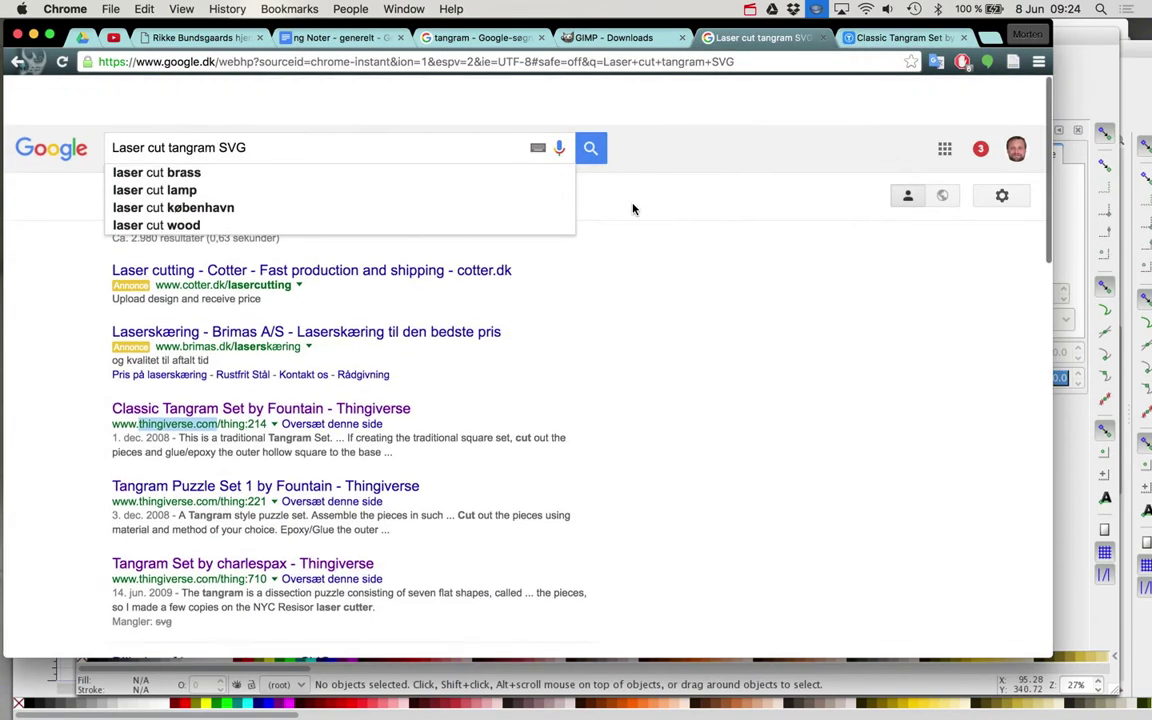
Step: Show the Google image results for tangram in Chrome and return to the drawing in Inkscape
click(487, 40)
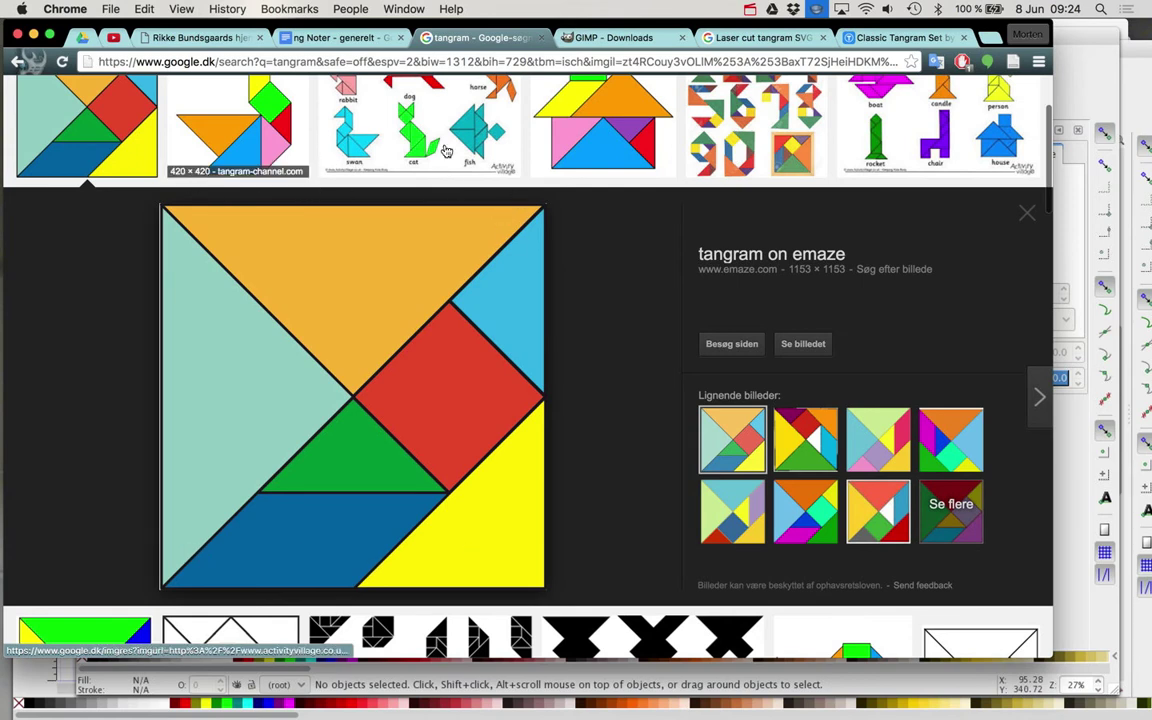
key(super+Tab)
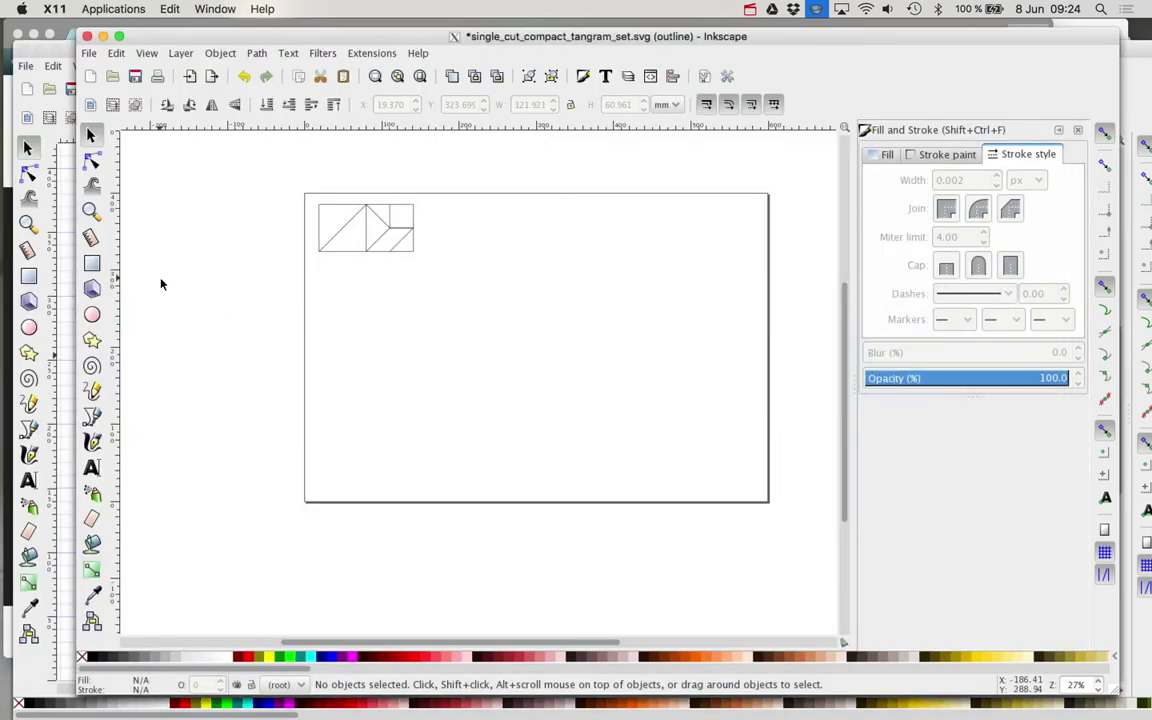
Step: Draw two rectangles beside the tangram set, about 191 × 151 mm and about 167 × 162 mm, and deselect them
click(92, 264)
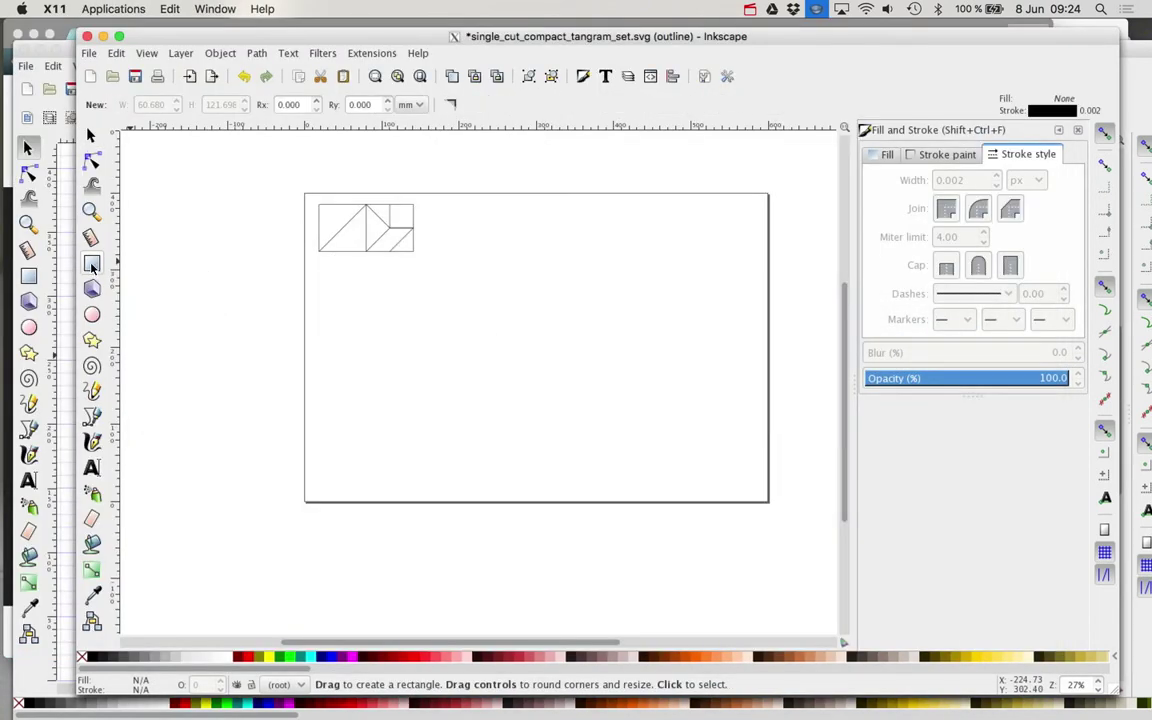
mouse_move(441, 220)
mouse_down()
mouse_move(528, 317)
mouse_move(589, 337)
mouse_up()
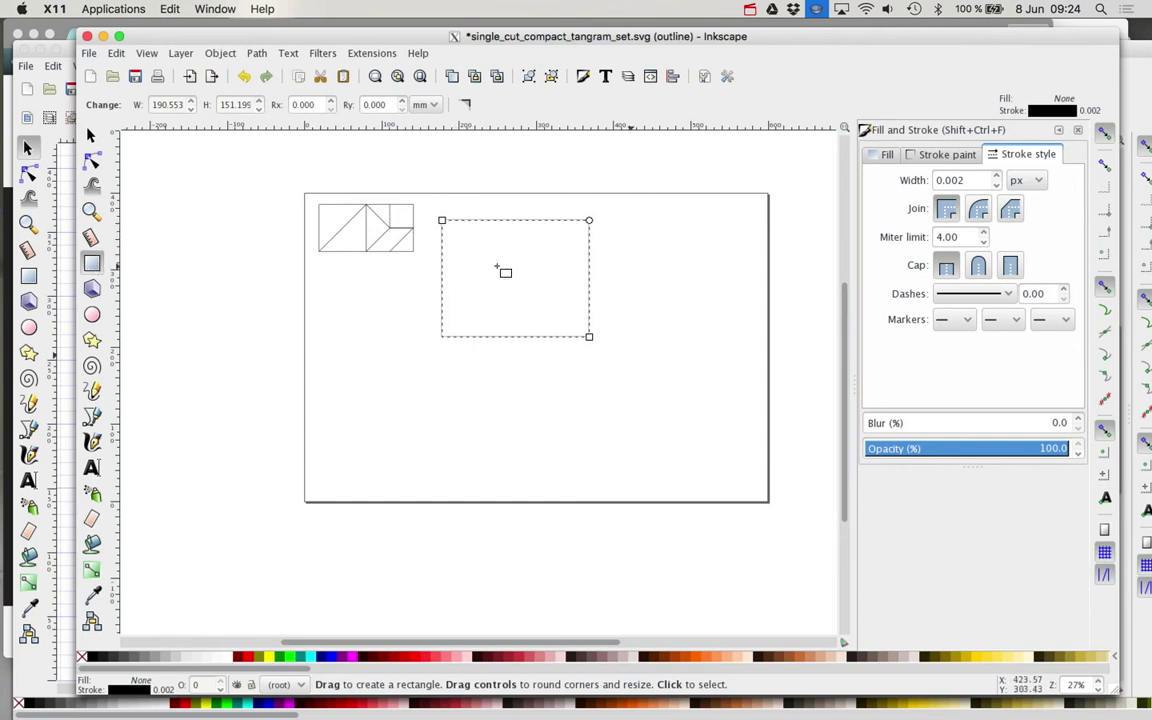
mouse_move(625, 216)
mouse_down()
mouse_move(668, 280)
mouse_move(755, 344)
mouse_up()
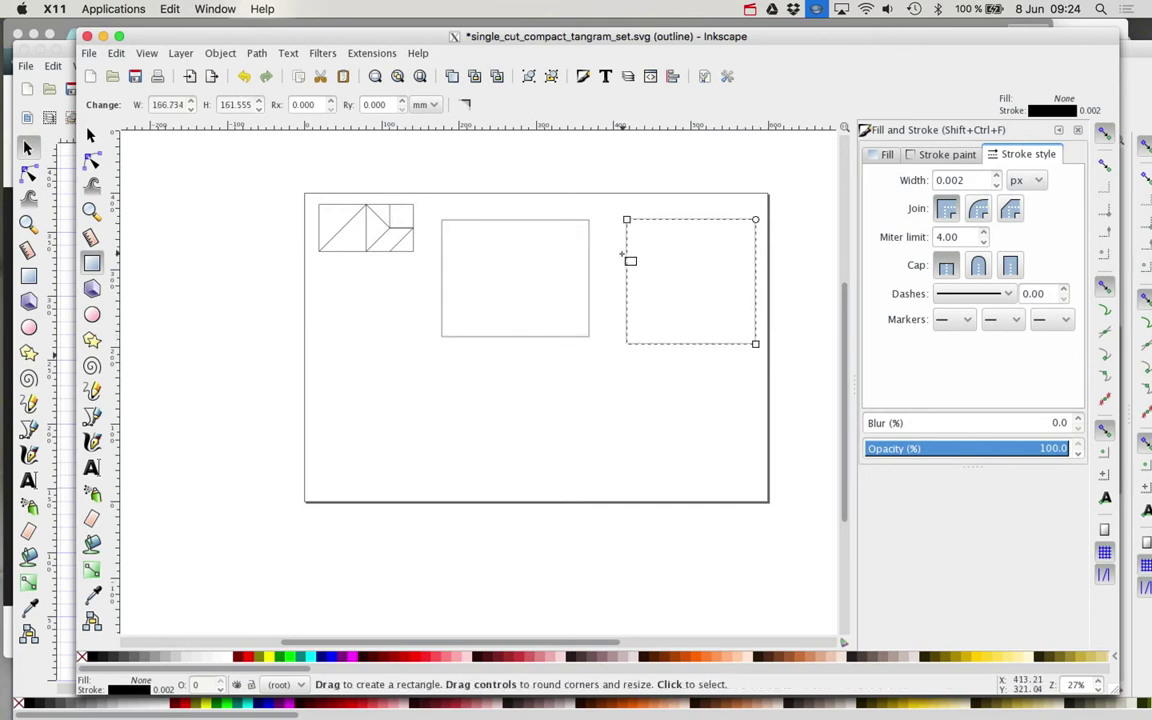
click(579, 366)
key(s)
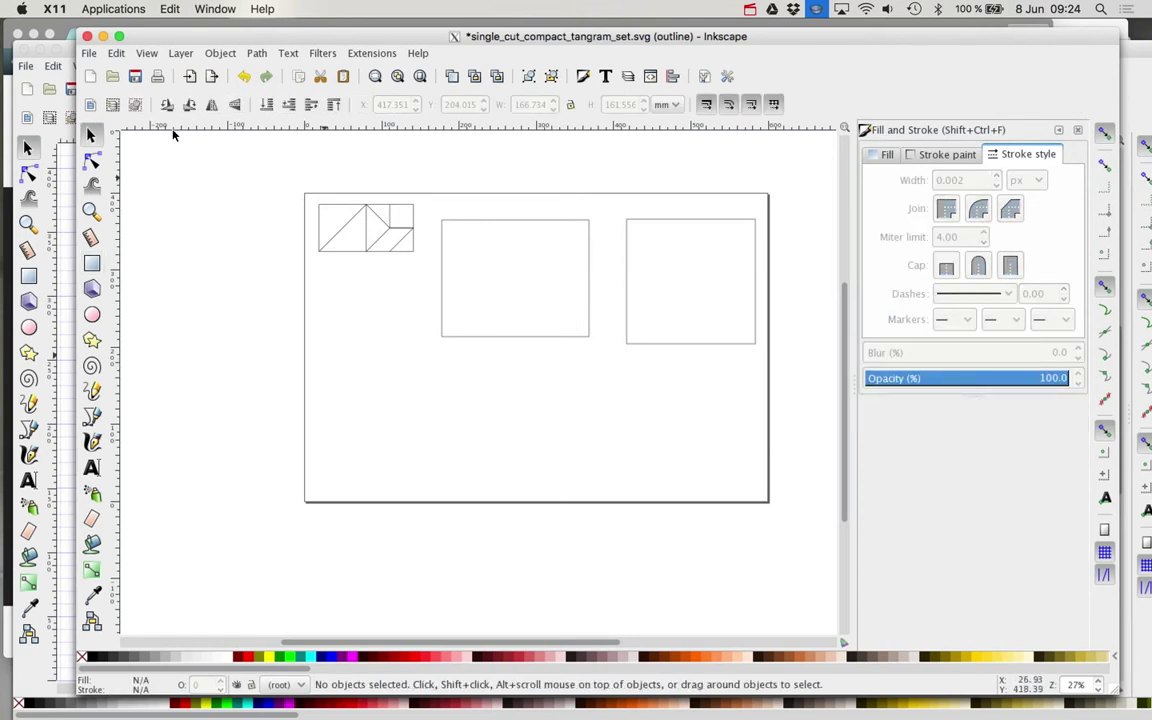
Step: Delete the middle rectangle and move the remaining one next to the tangram set, at about X 172 mm and Y 228 mm
click(577, 227)
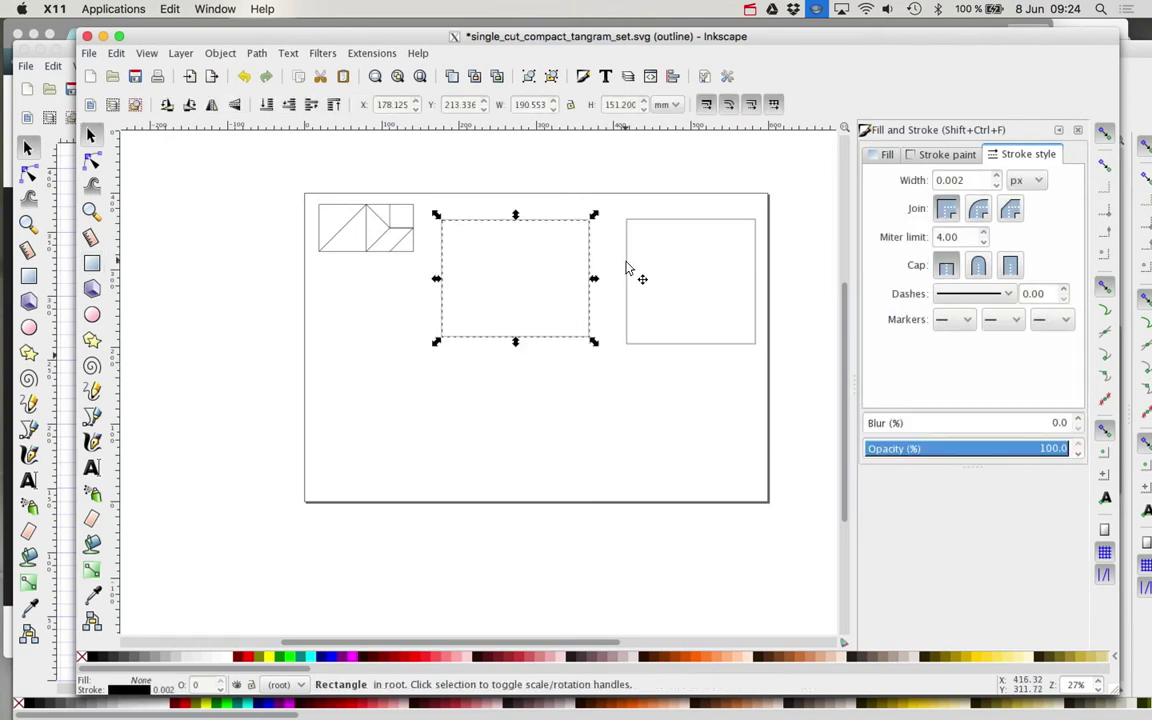
key(Delete)
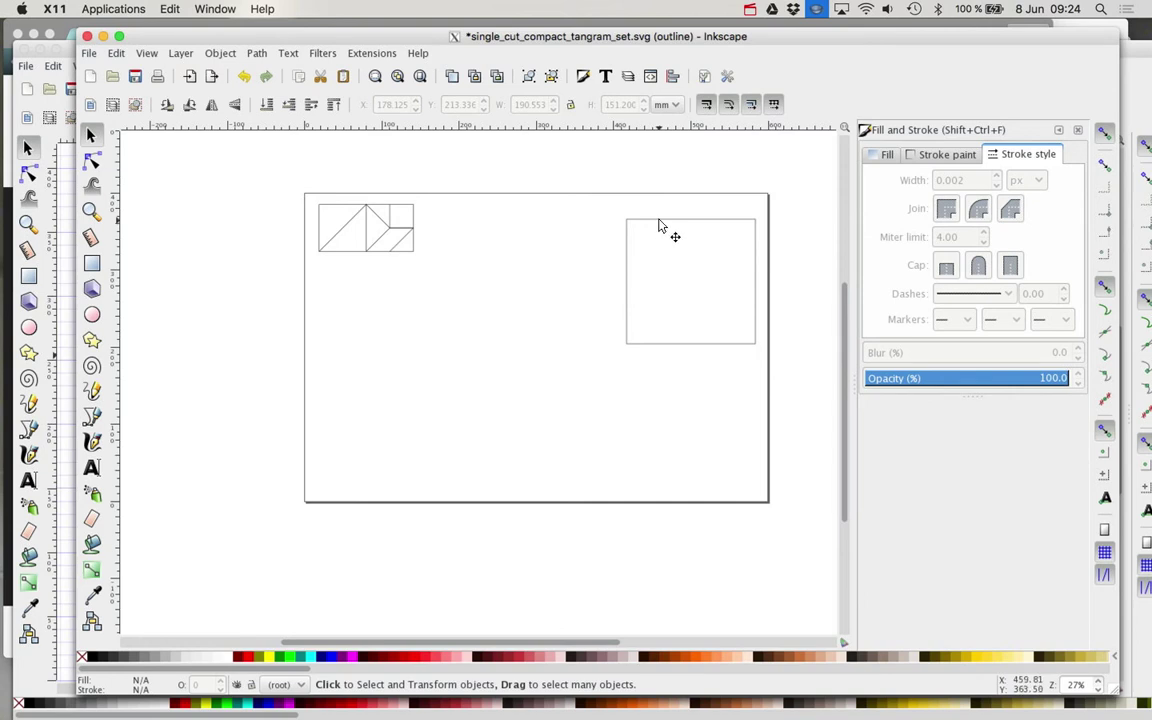
drag(658, 225, 465, 205)
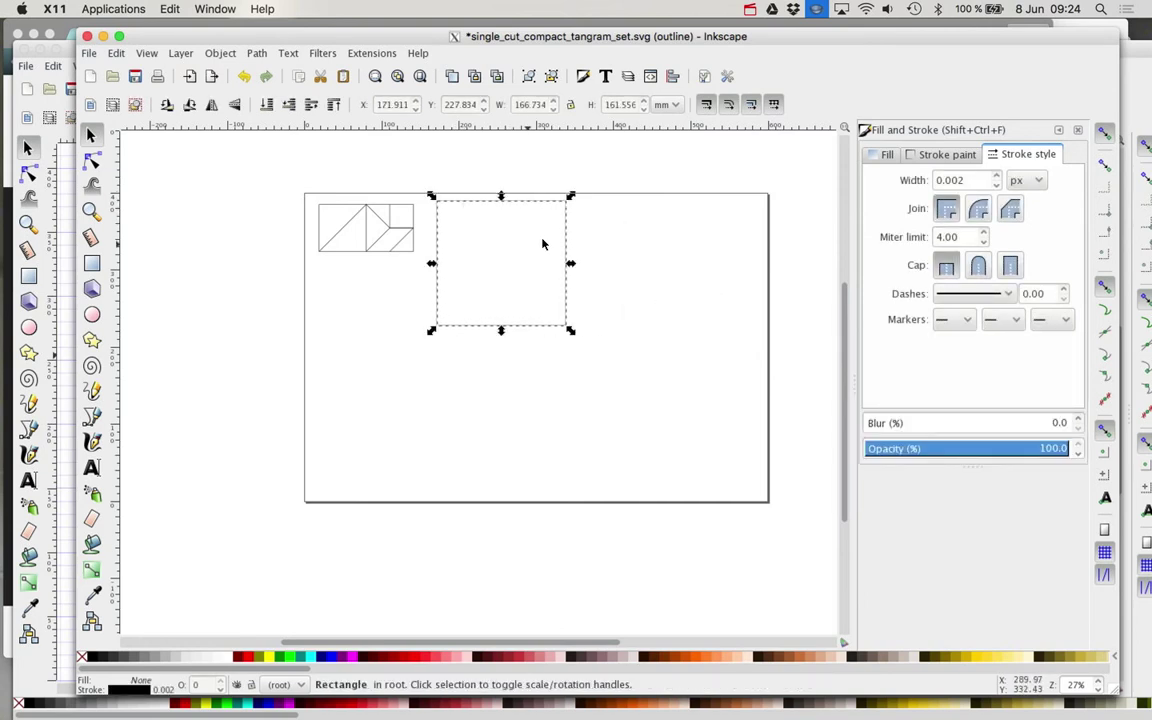
Step: Duplicate the rectangle and place the copy about 202 mm to its right
right_click(472, 202)
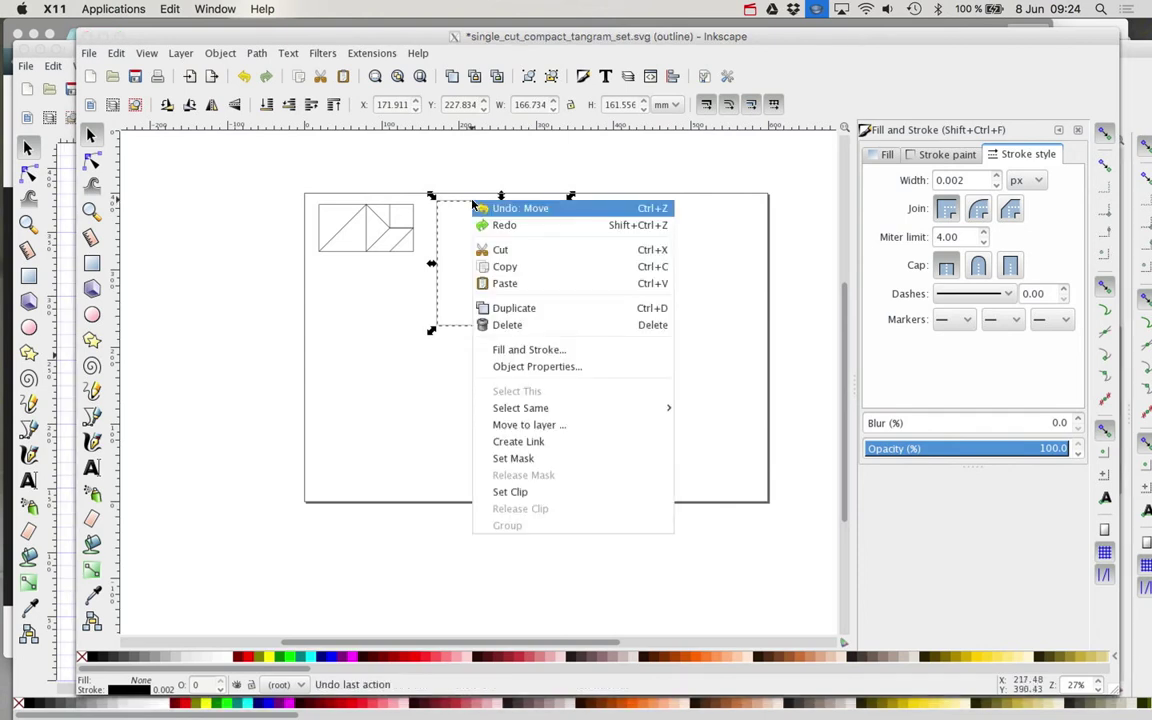
click(542, 308)
drag(567, 226, 727, 231)
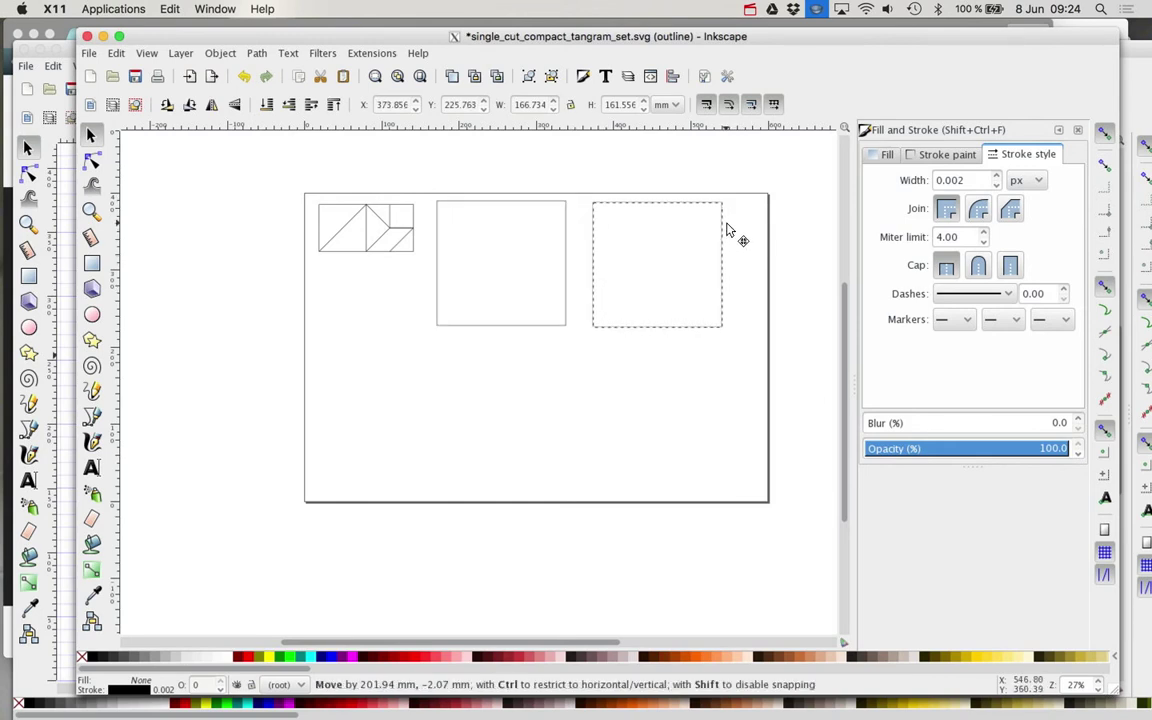
Step: Duplicate the rectangle next to the tangram set and scale the copy to about 127 × 123 mm, centred inside the original as a frame opening
click(550, 203)
right_click(533, 205)
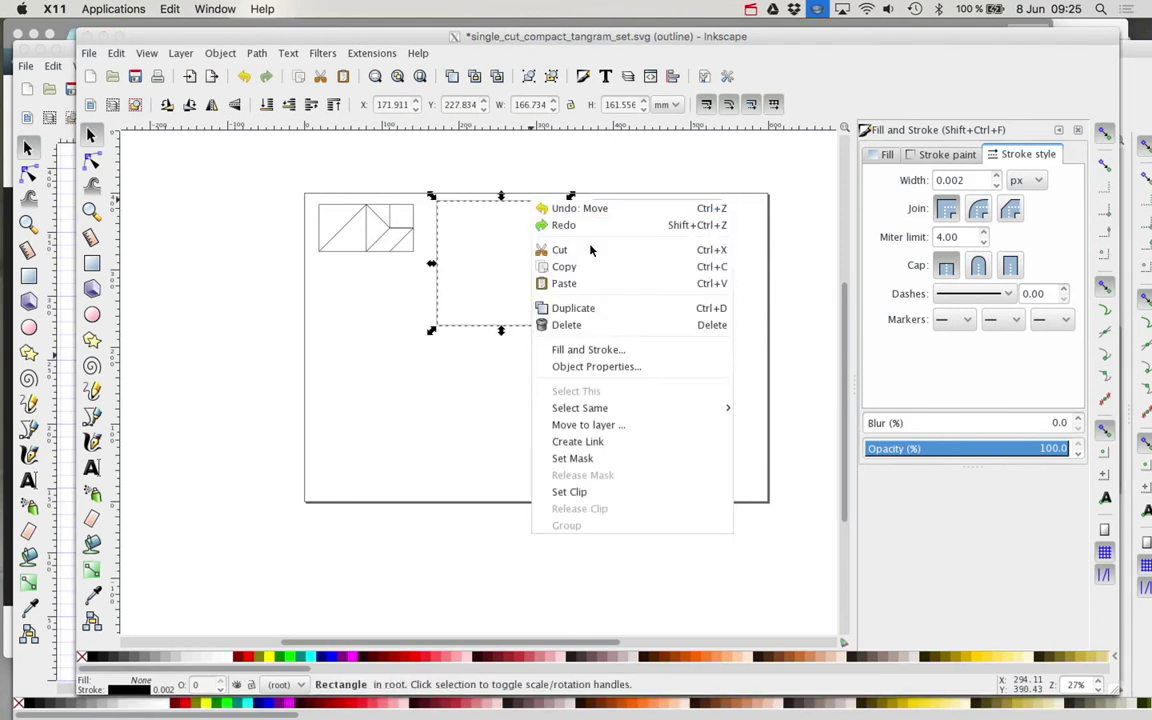
click(603, 308)
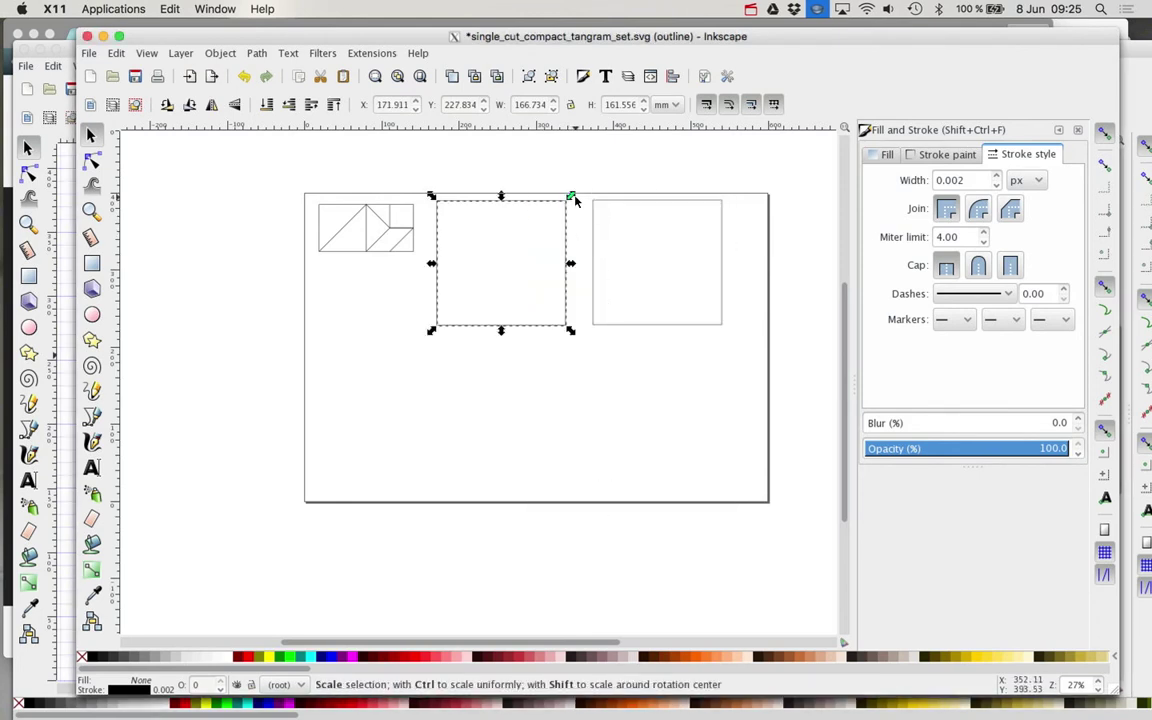
drag(571, 199, 562, 262)
key(ctrl+z)
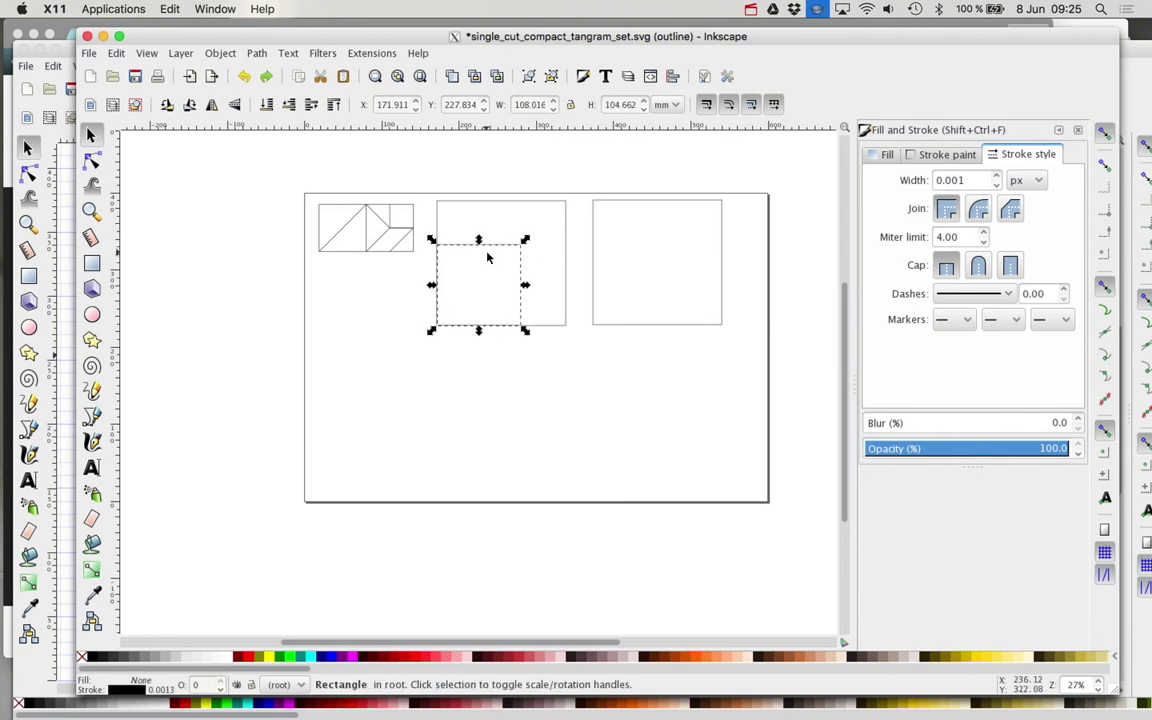
mouse_move(525, 240)
mouse_down()
mouse_move(556, 218)
mouse_move(536, 238)
mouse_move(520, 222)
mouse_up()
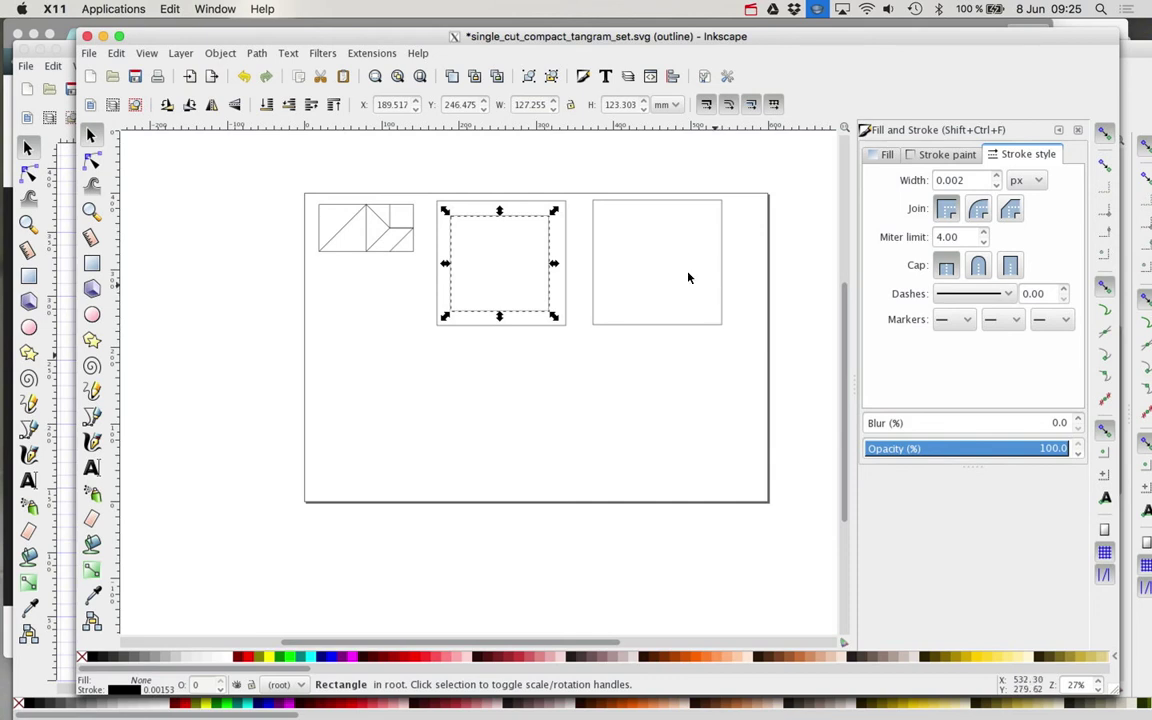
click(581, 219)
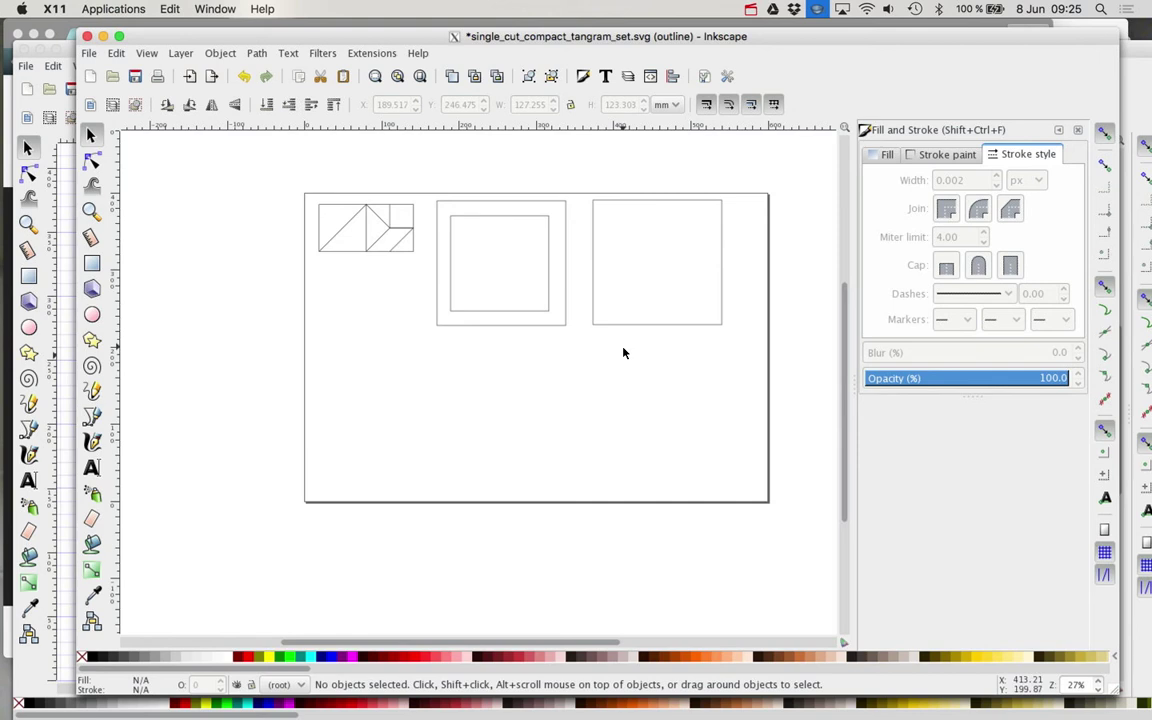
Step: Check the fill, stroke paint and stroke width of the rightmost rectangle
click(723, 326)
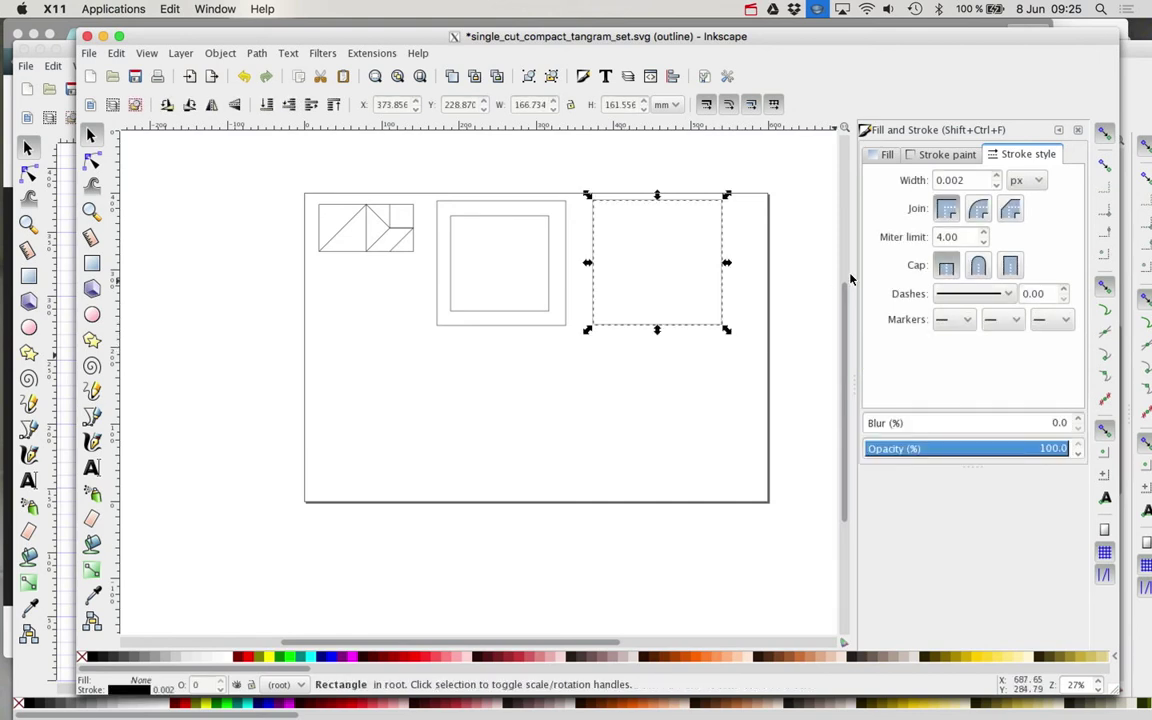
click(886, 154)
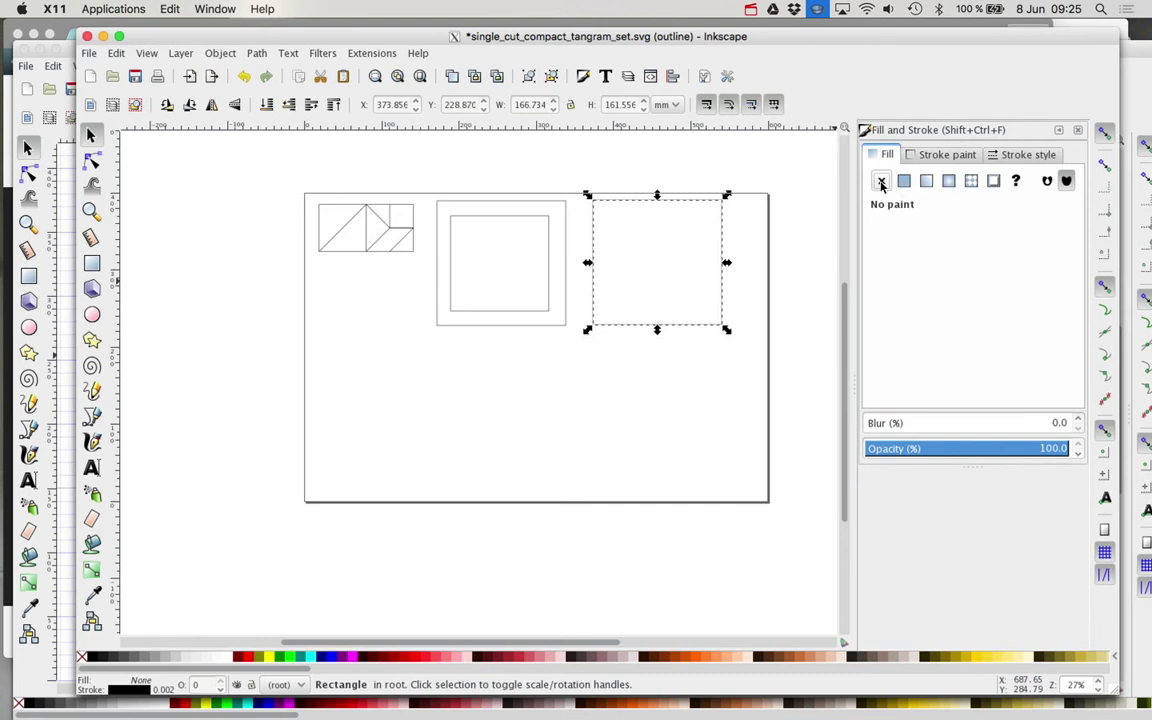
click(915, 155)
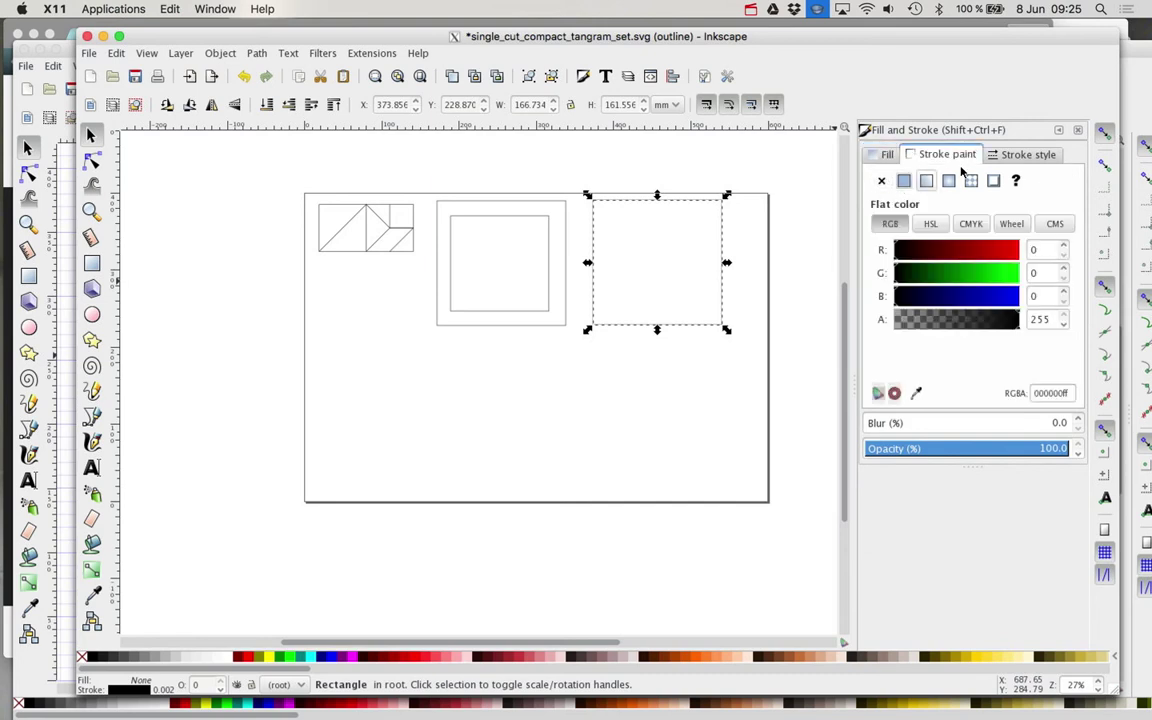
click(1028, 154)
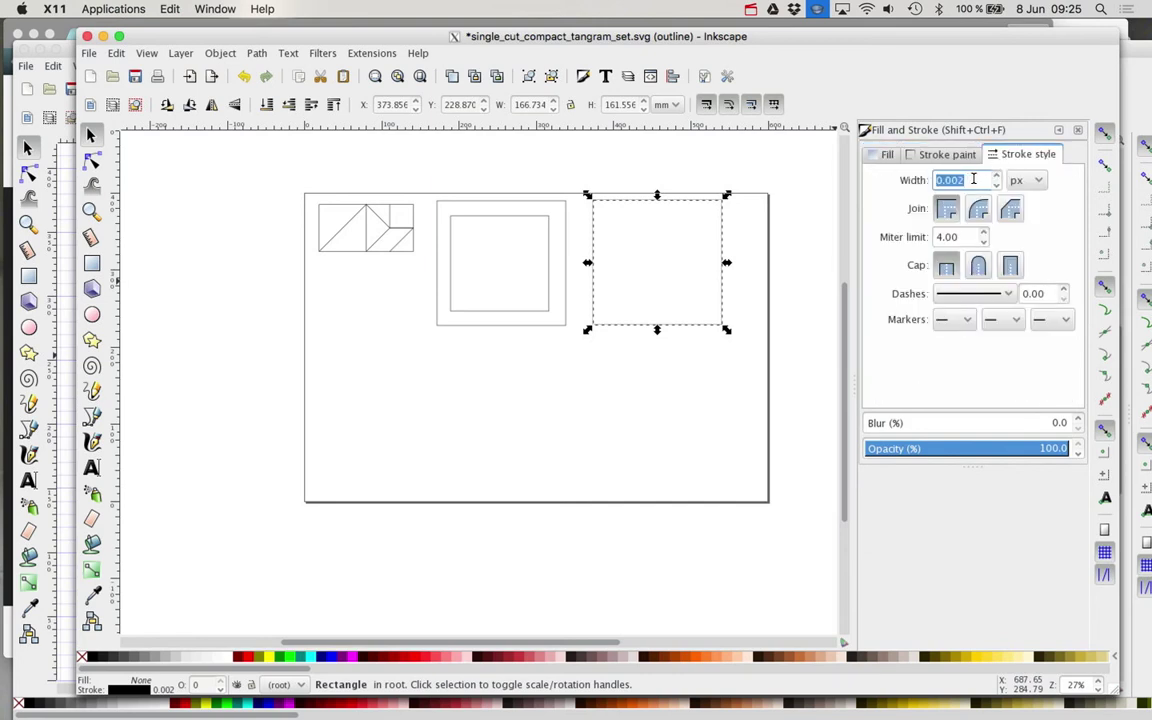
click(751, 267)
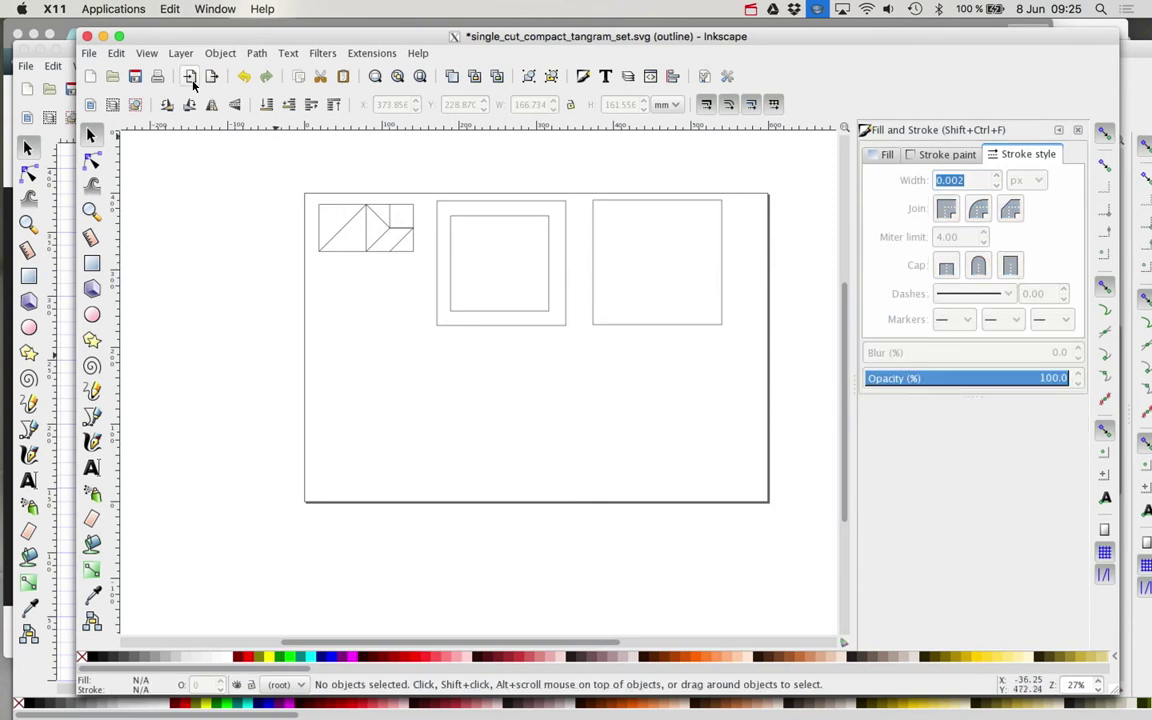
Step: Check the drawing in the Normal display mode and return to the Outline mode
click(147, 53)
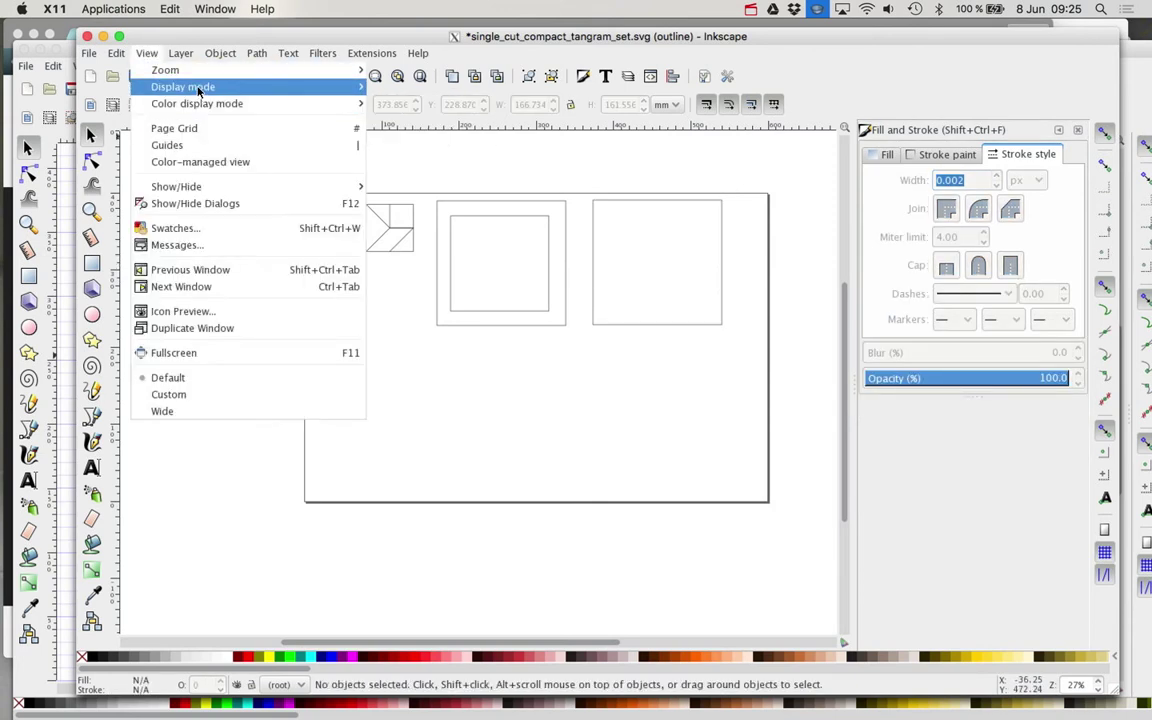
mouse_move(319, 89)
click(419, 104)
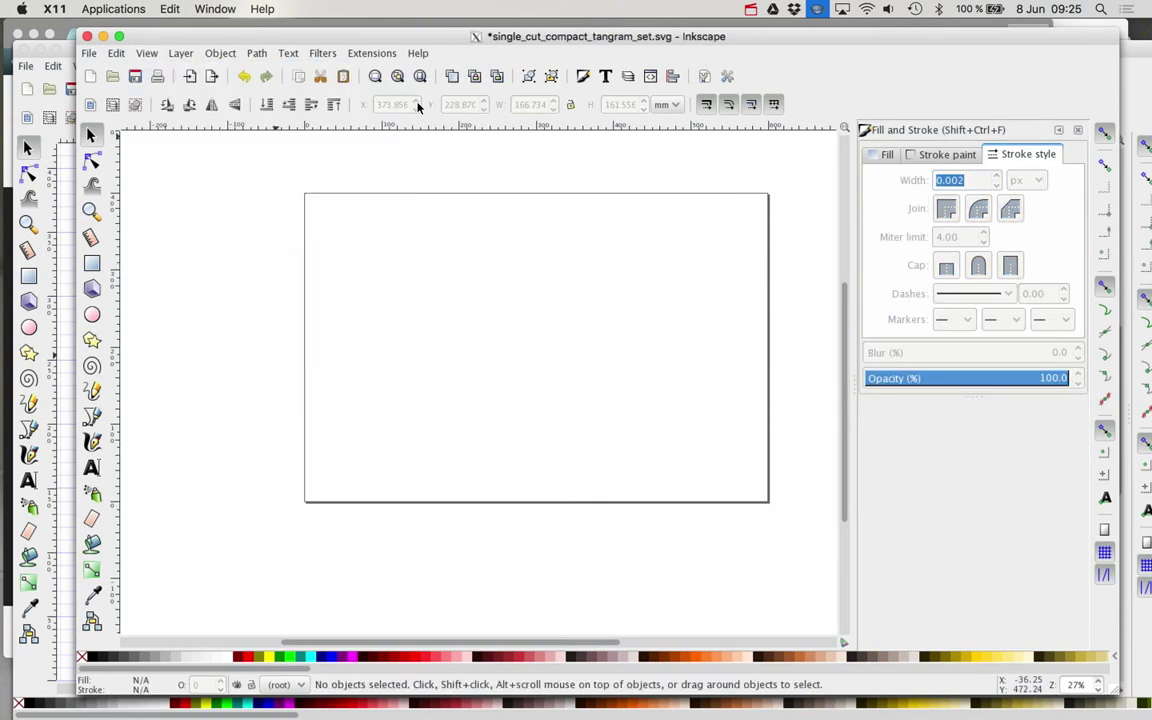
click(151, 54)
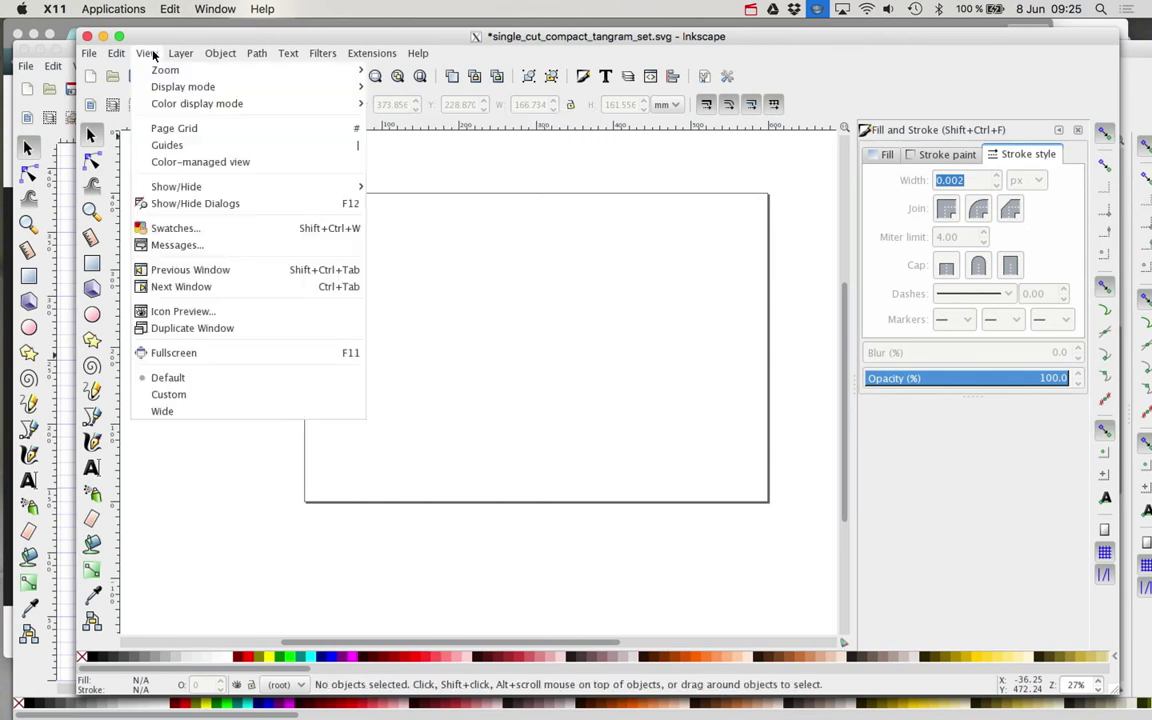
mouse_move(252, 87)
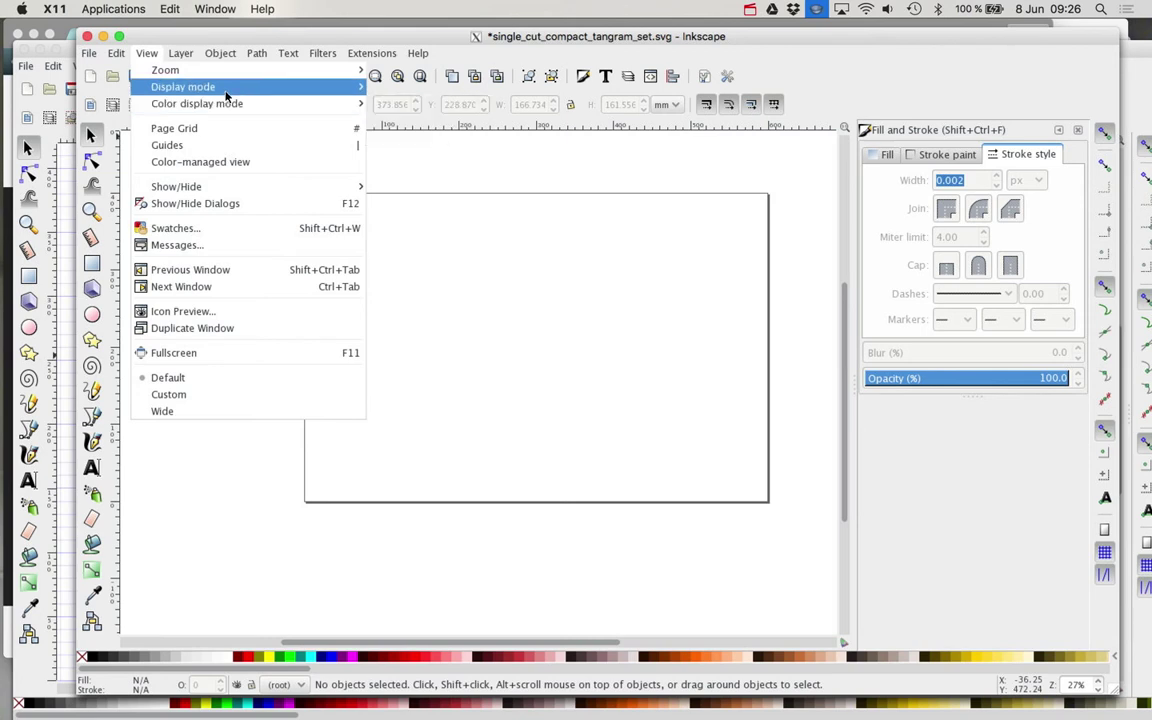
click(400, 137)
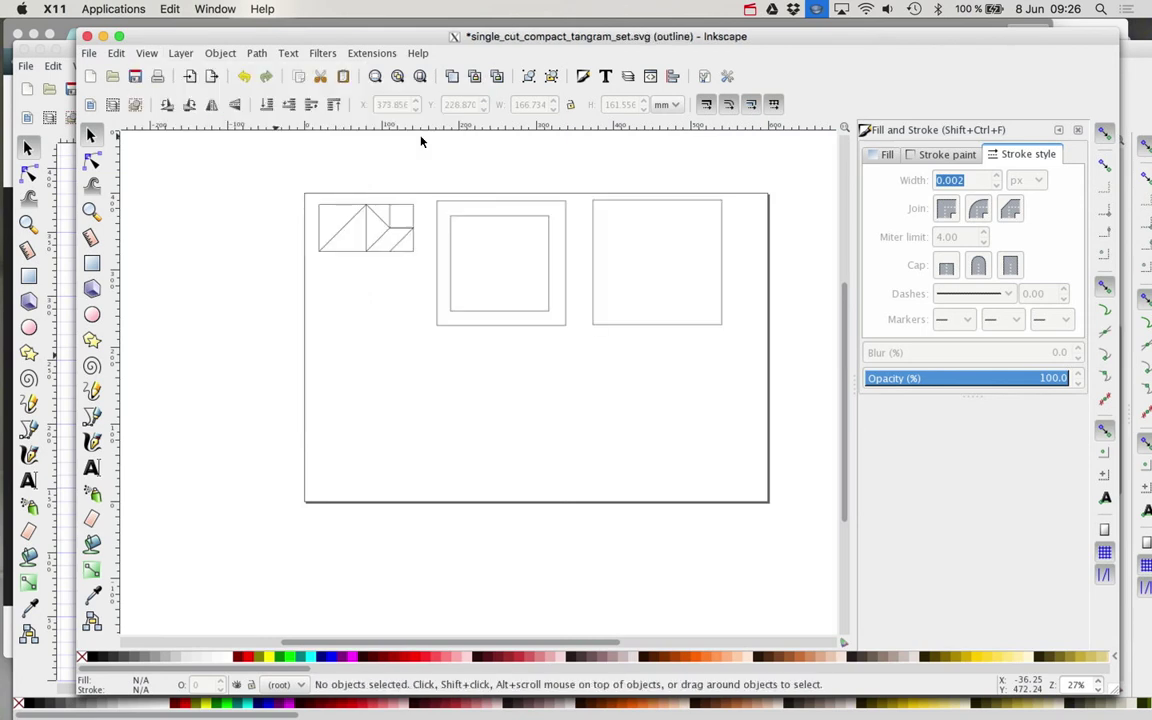
Step: Delete the rightmost rectangle and both nested frame rectangles beside the tangram set
click(719, 325)
key(Delete)
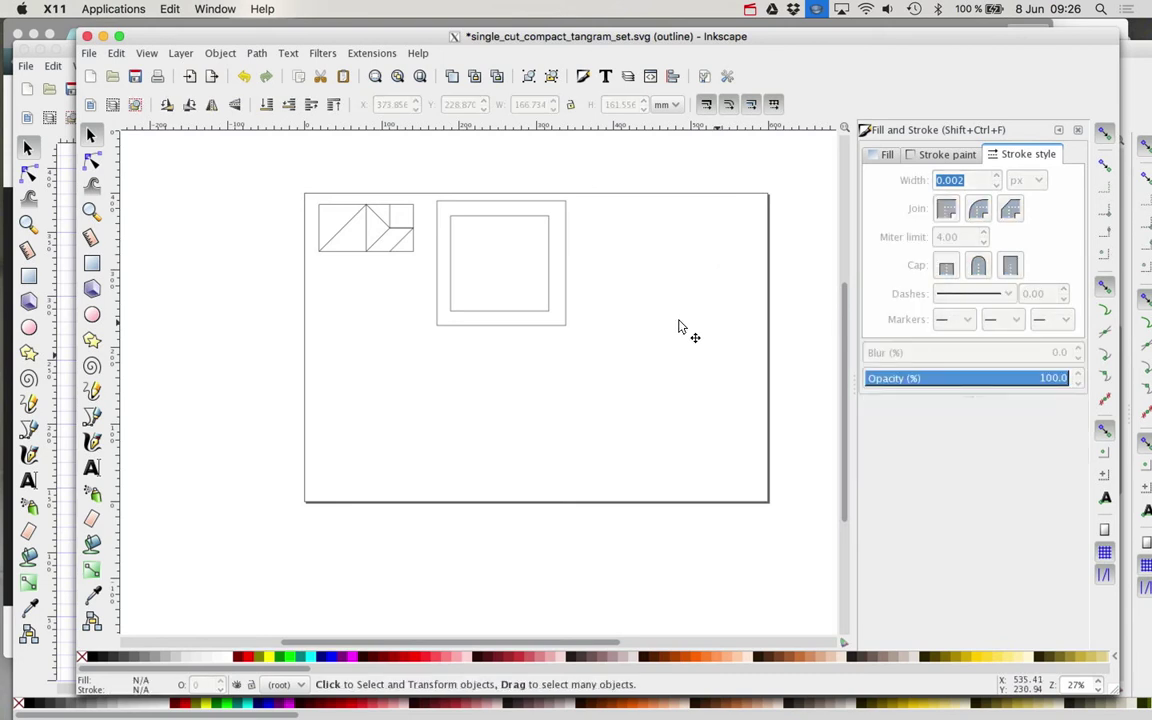
click(565, 258)
key(Delete)
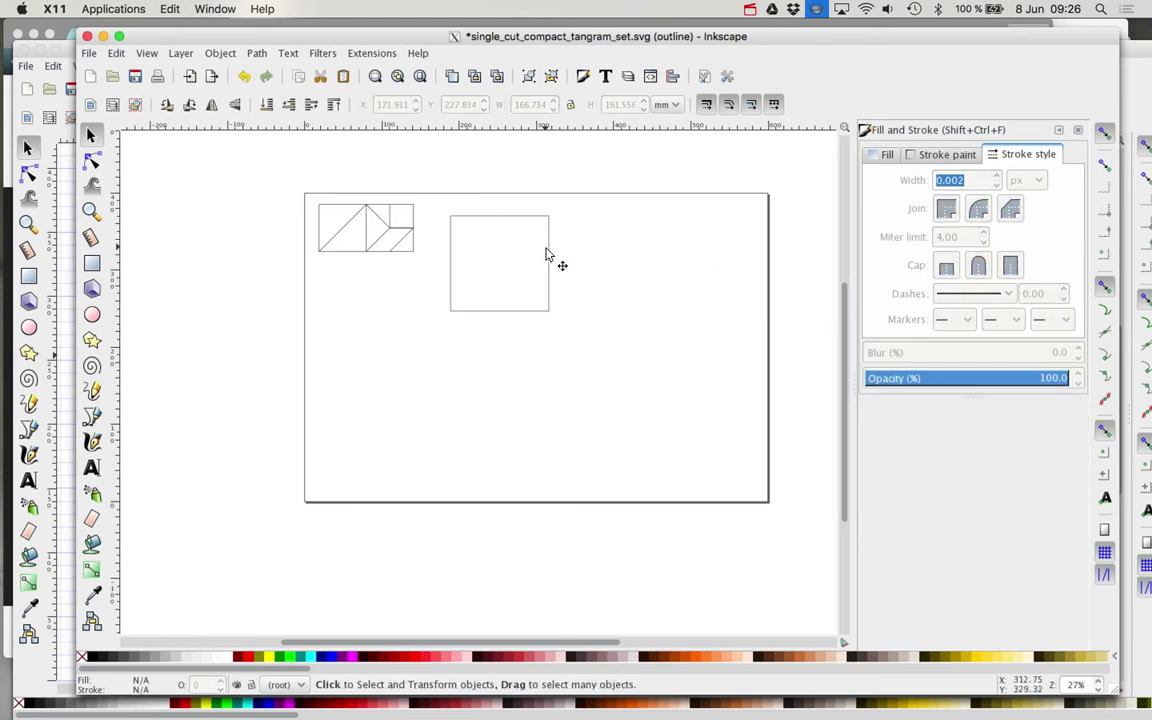
click(548, 257)
key(Delete)
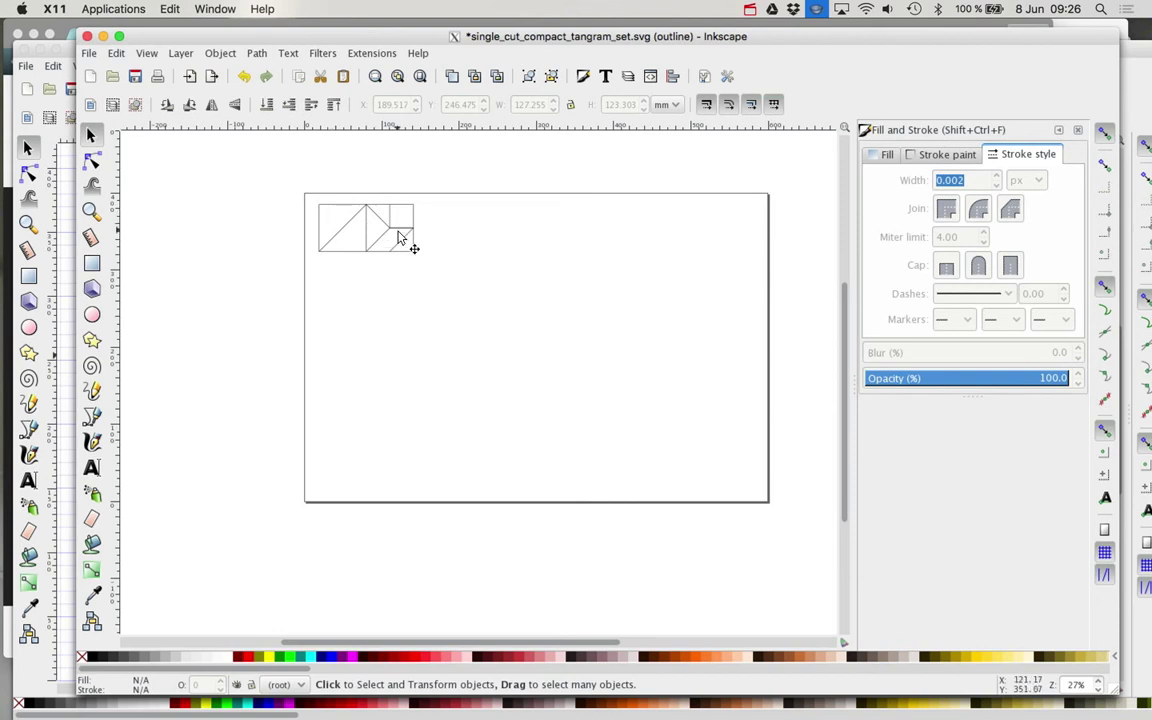
key(ctrl+z)
Step: Save the drawing, and save it again as an Inkscape SVG with the owner's first name and "udgave" appended to its file name
click(90, 55)
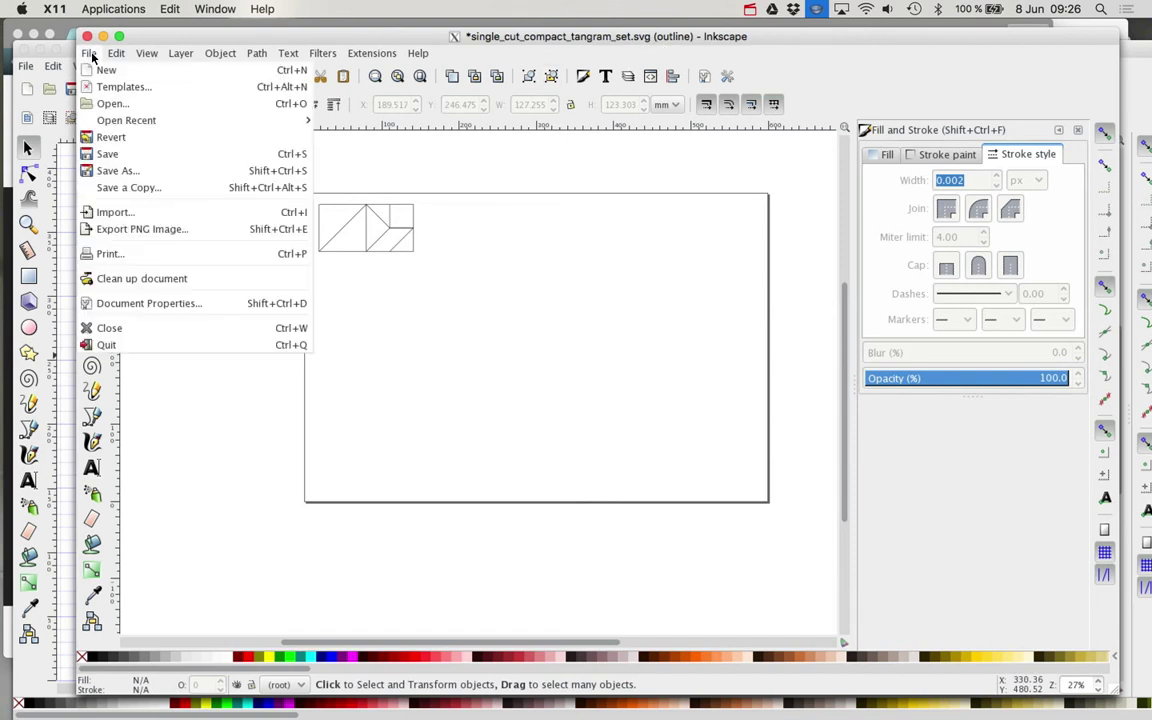
click(135, 159)
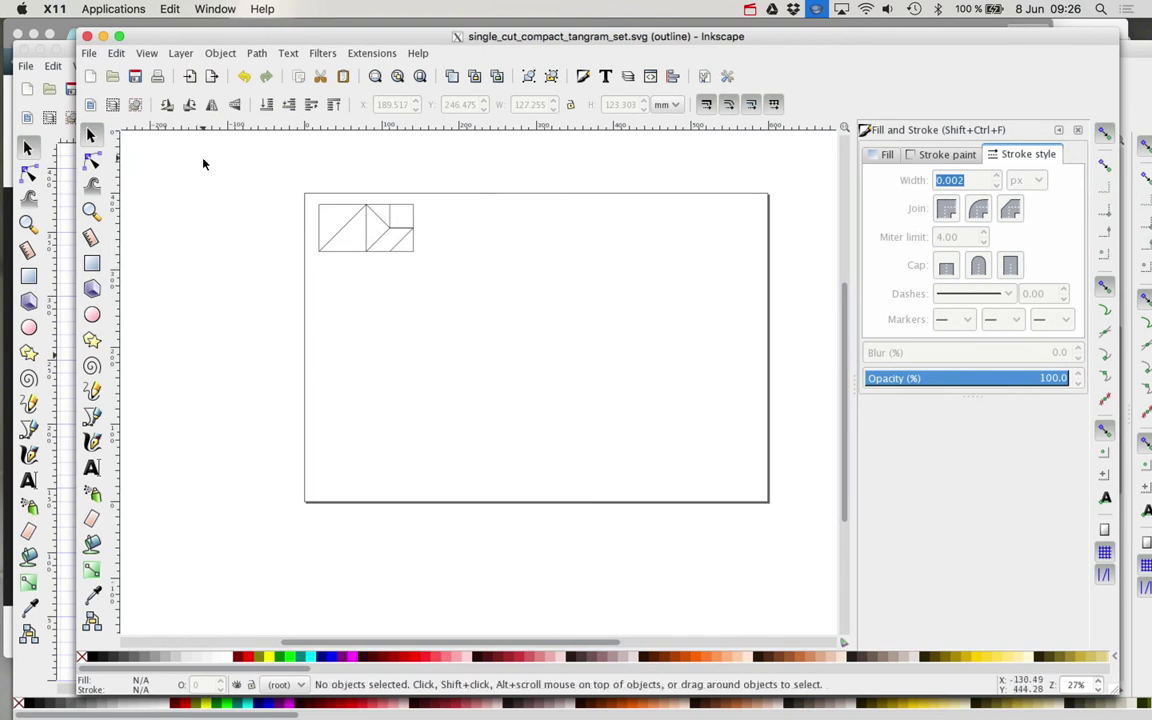
click(89, 53)
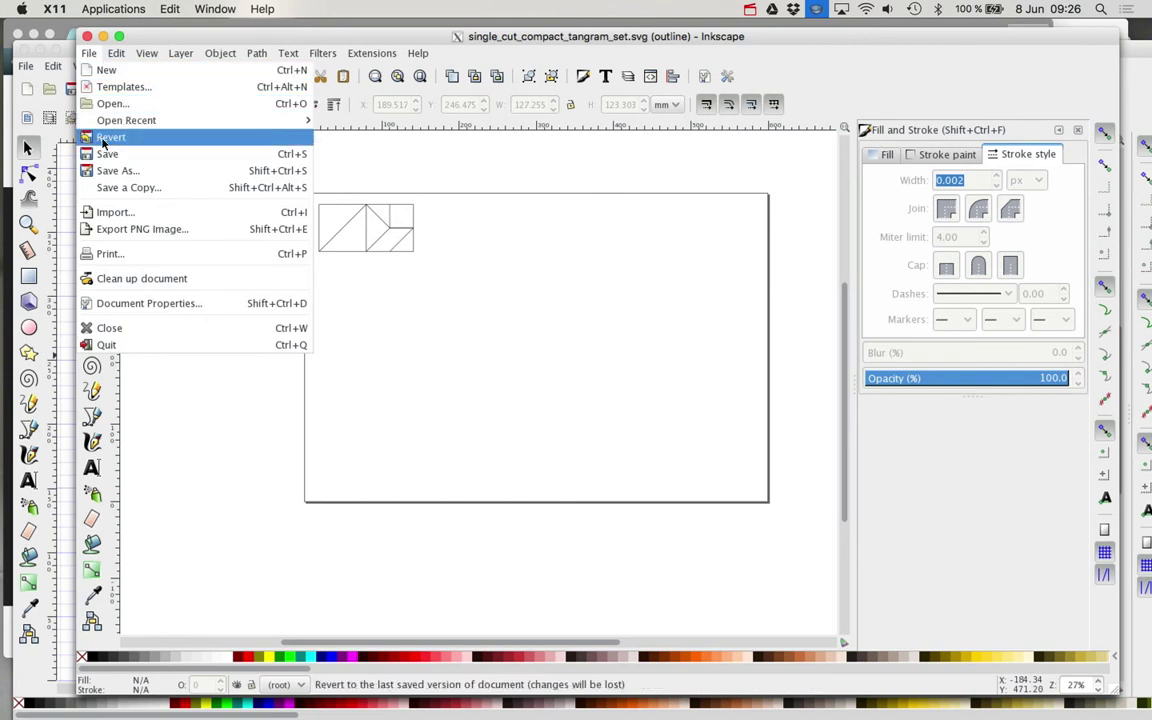
click(118, 170)
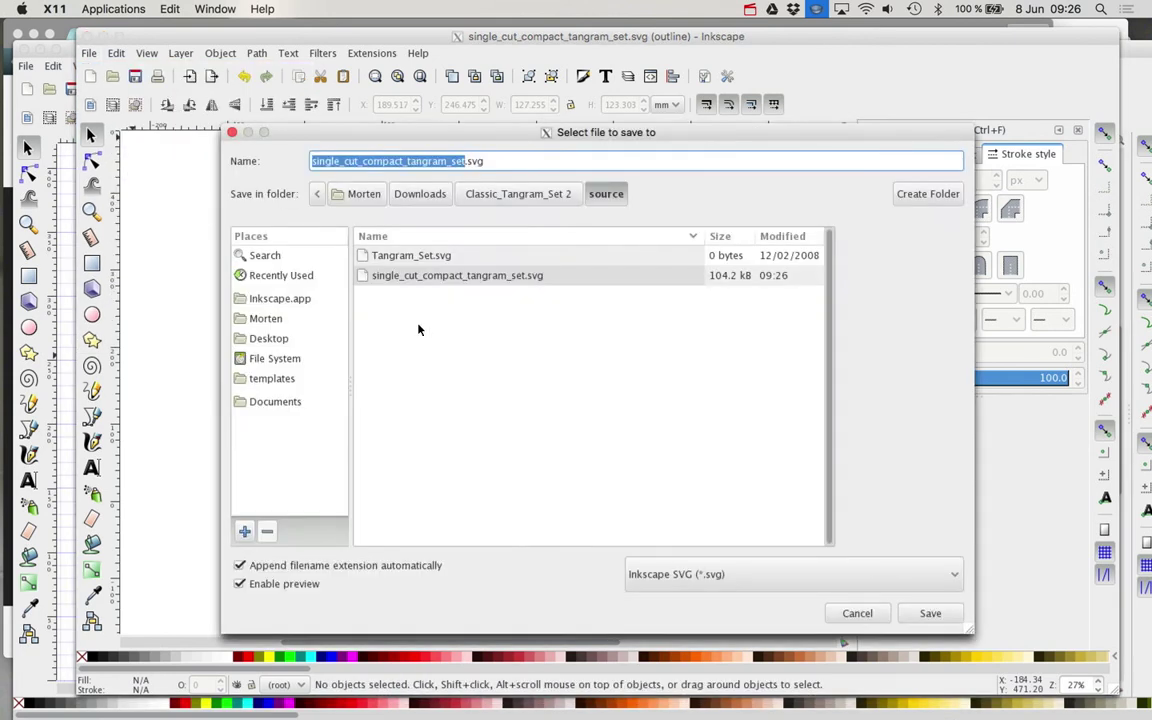
click(455, 161)
text(– Mortens )
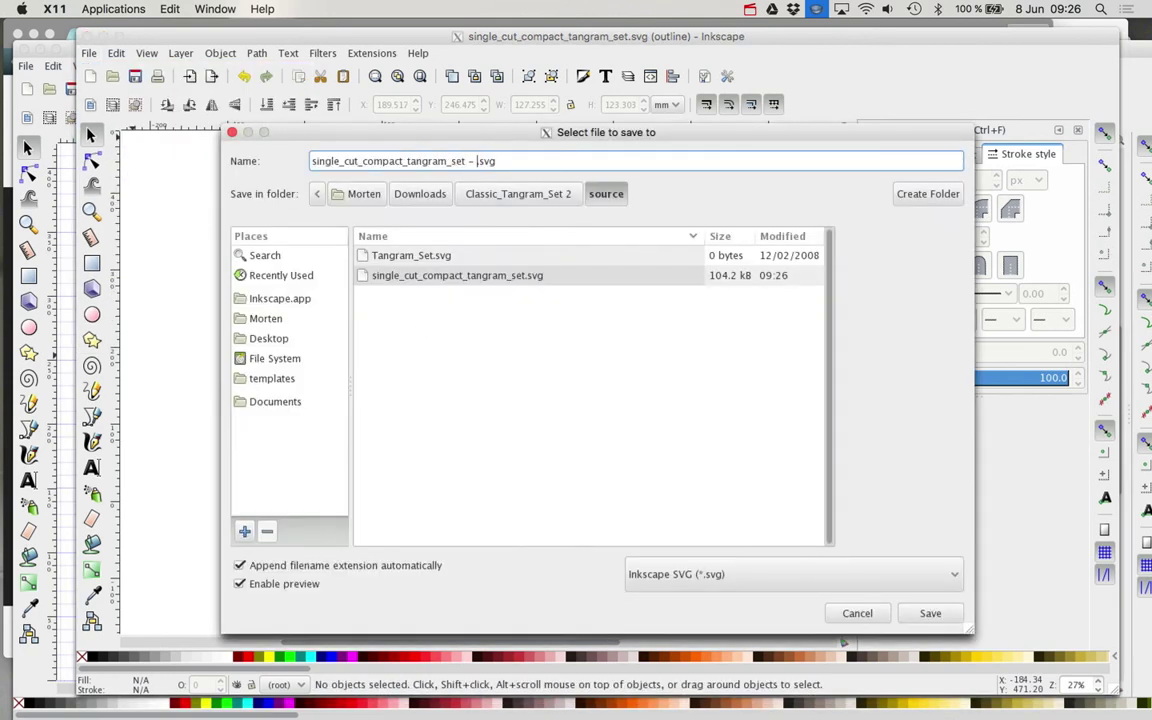
text(udgave)
key(Return)
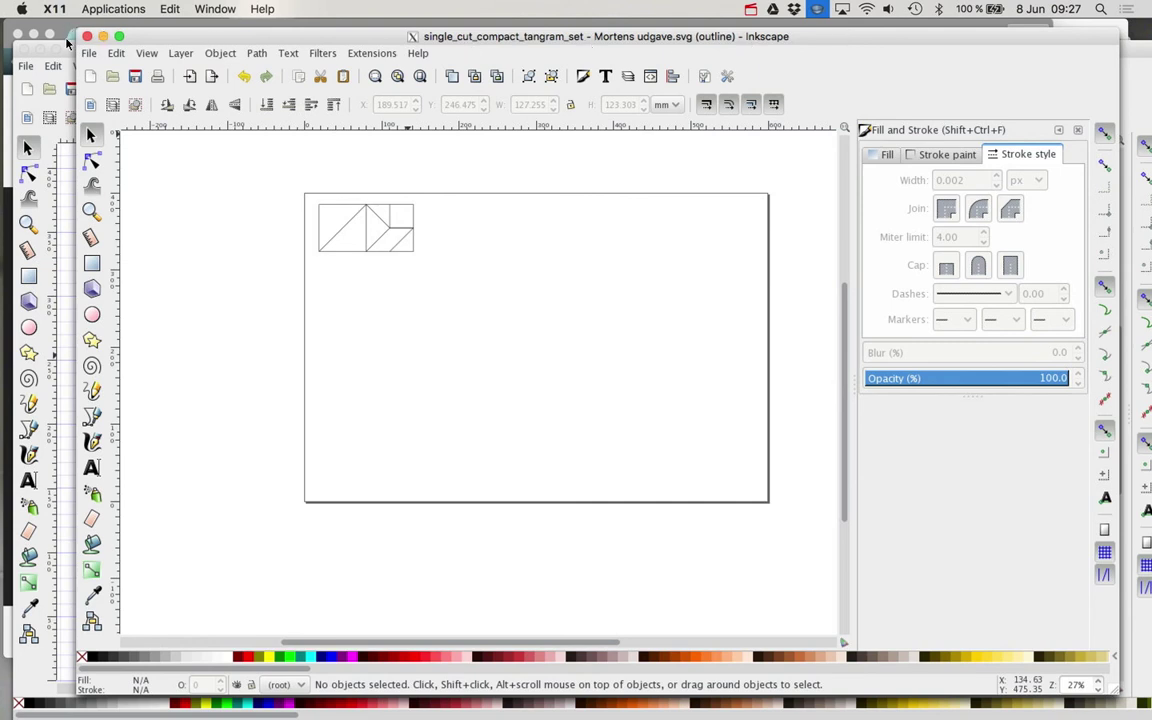
Step: Save the drawing as a Portable Document Format (PDF 1.5) file under the same base name, using the document's page size
click(92, 55)
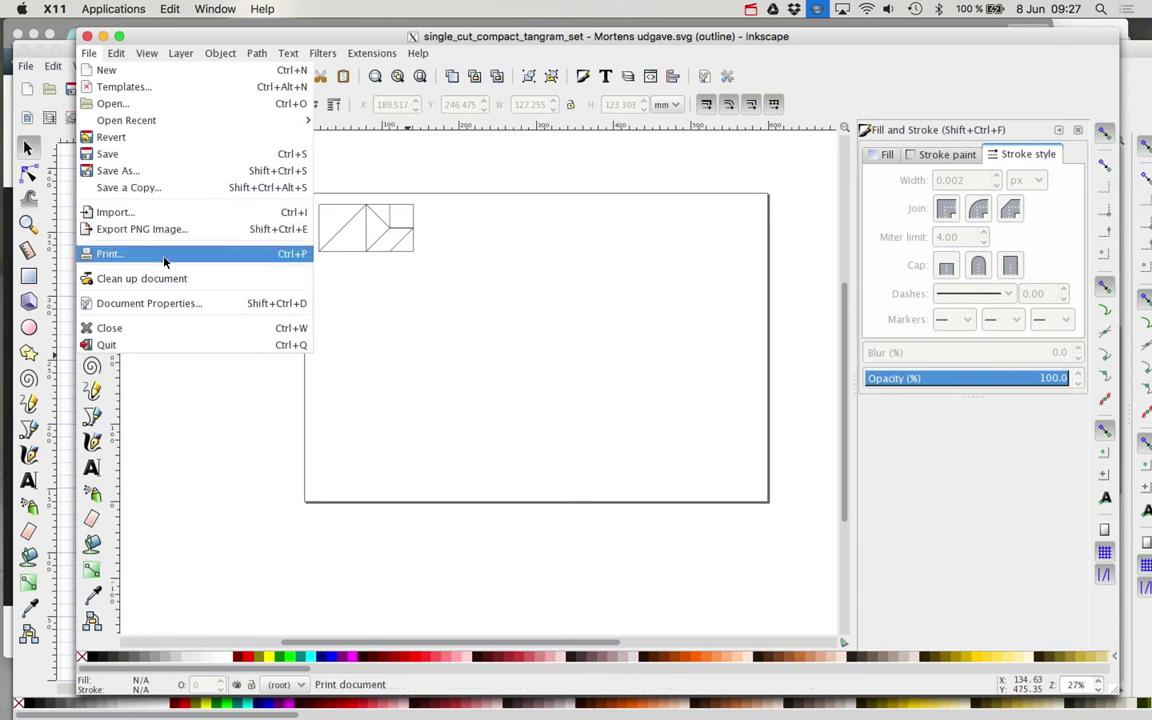
click(142, 176)
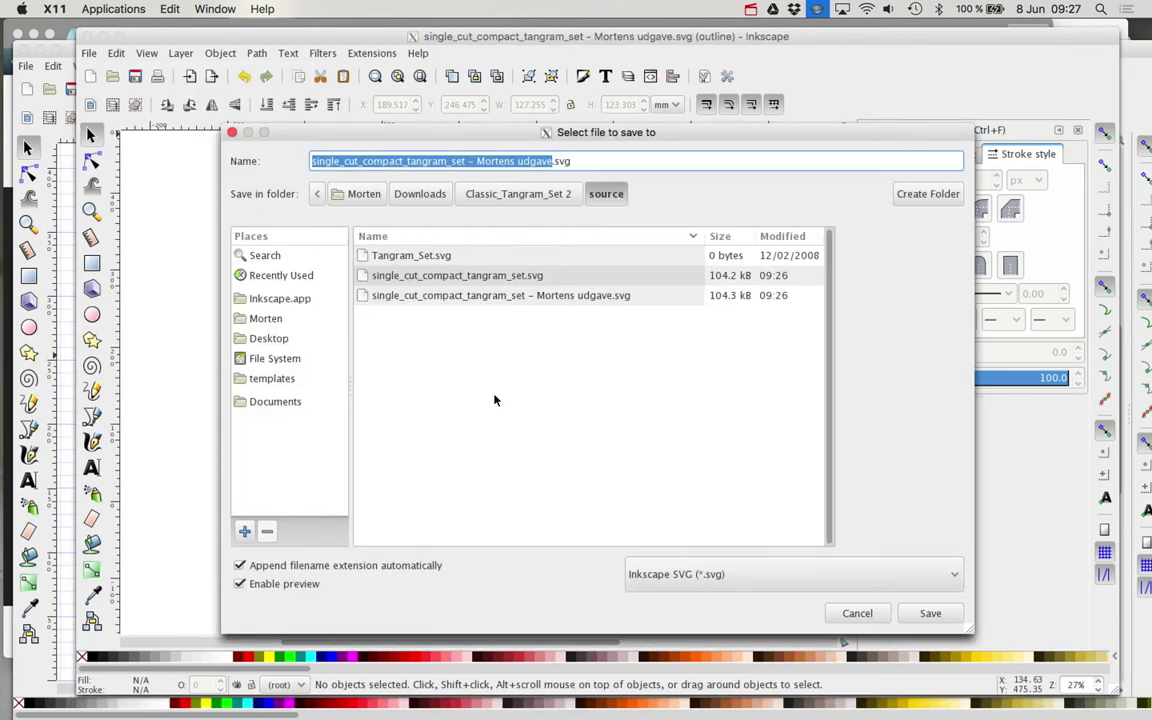
click(743, 577)
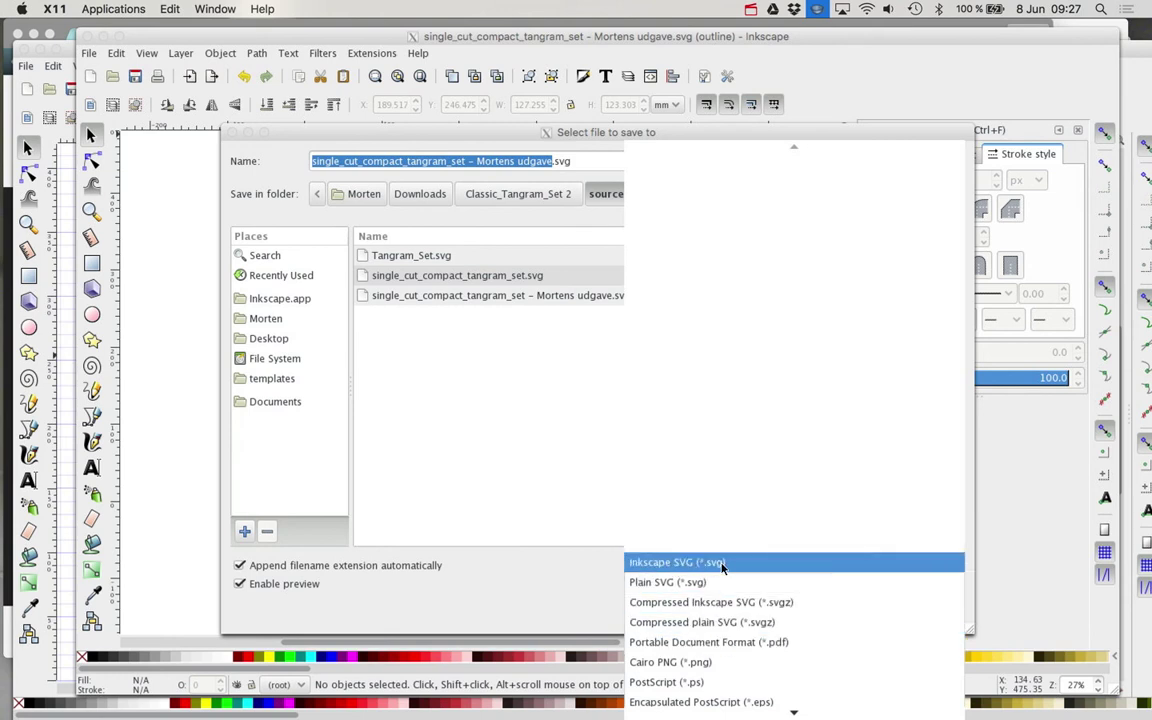
scroll(842, 604, down, 5)
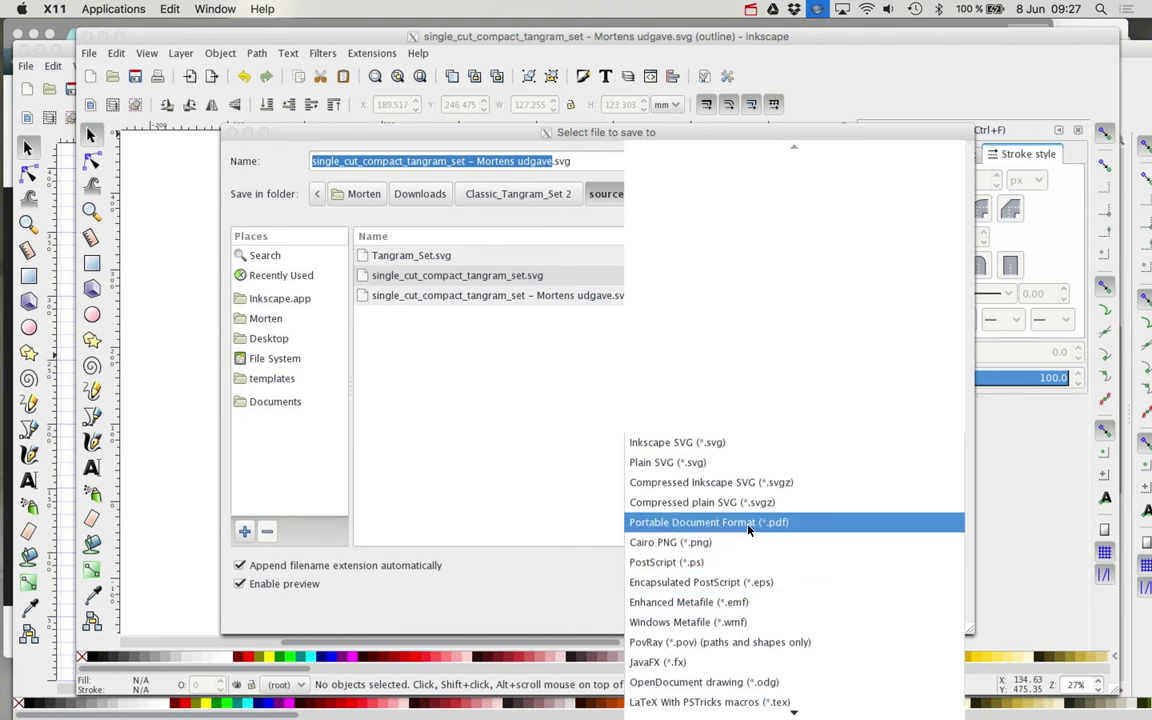
click(770, 526)
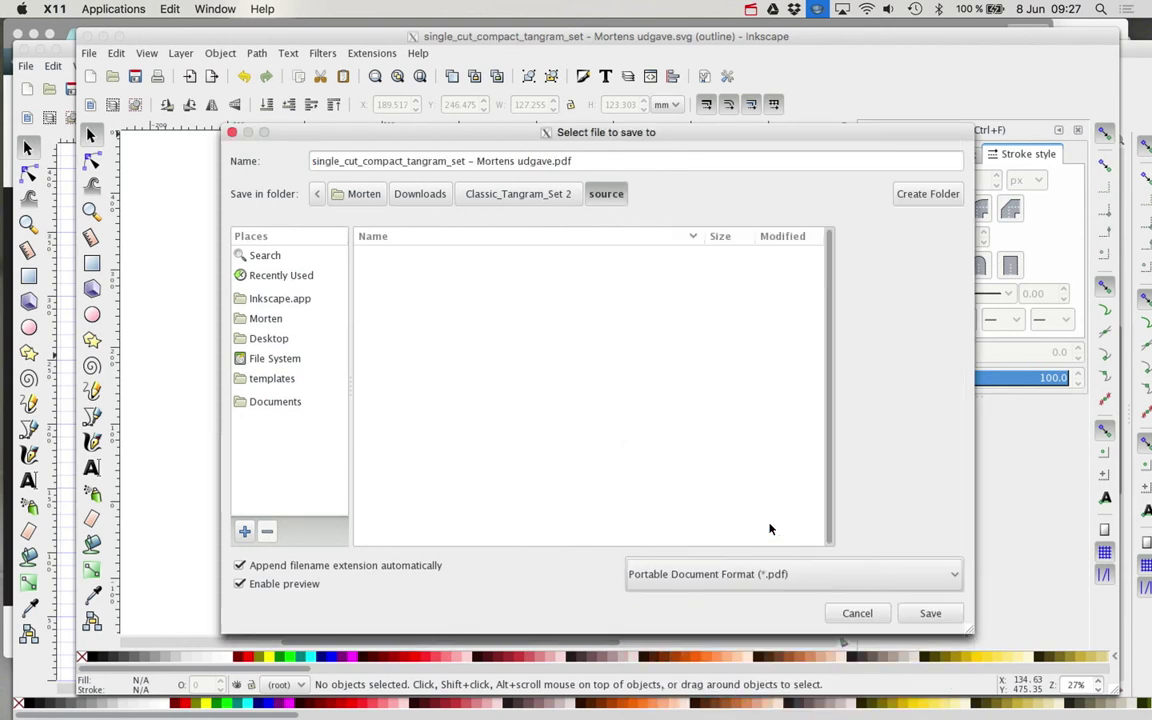
click(548, 161)
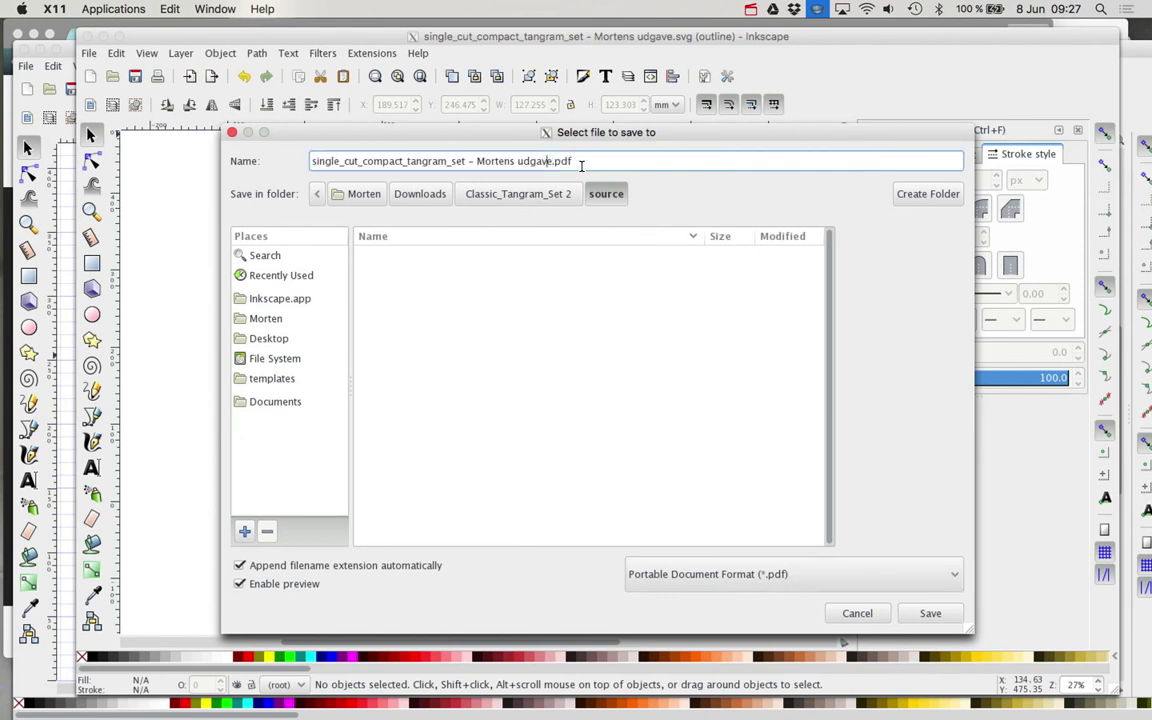
key(shift+End)
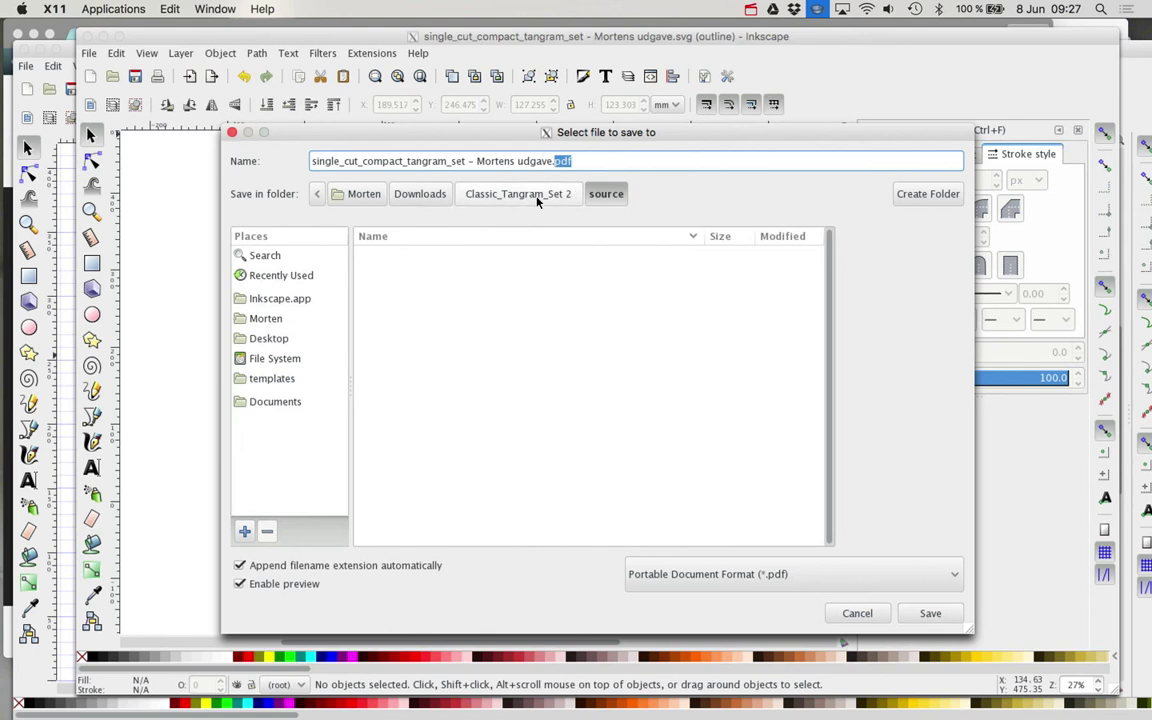
click(637, 161)
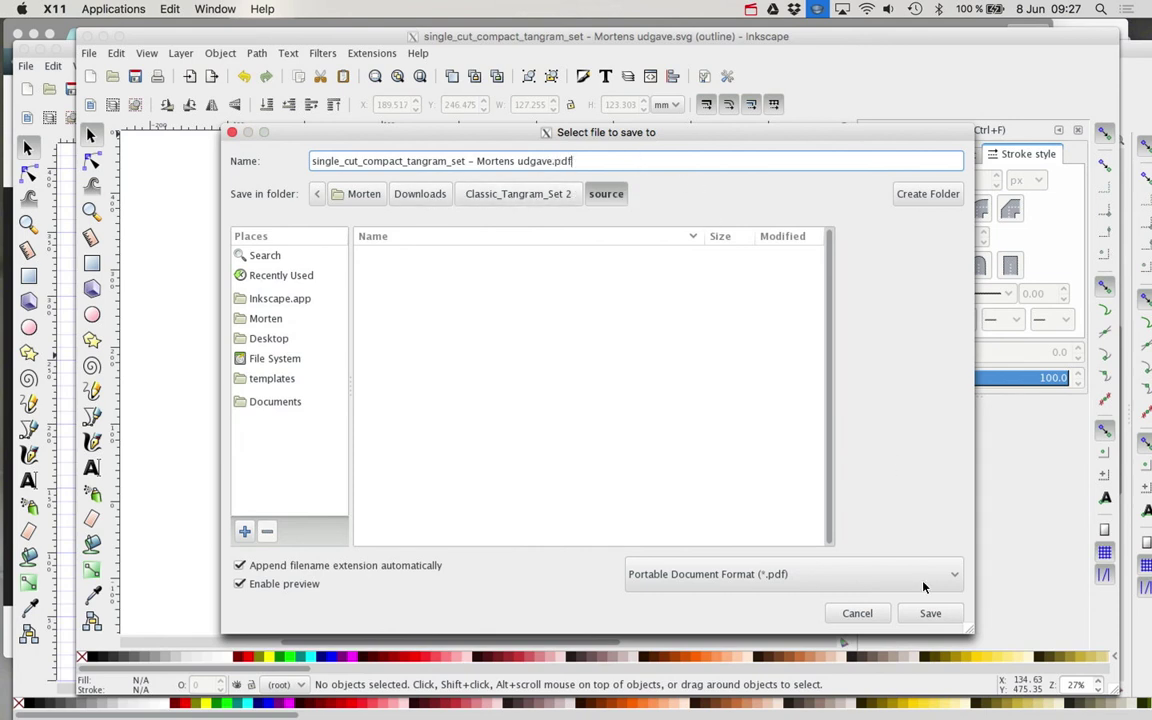
click(930, 614)
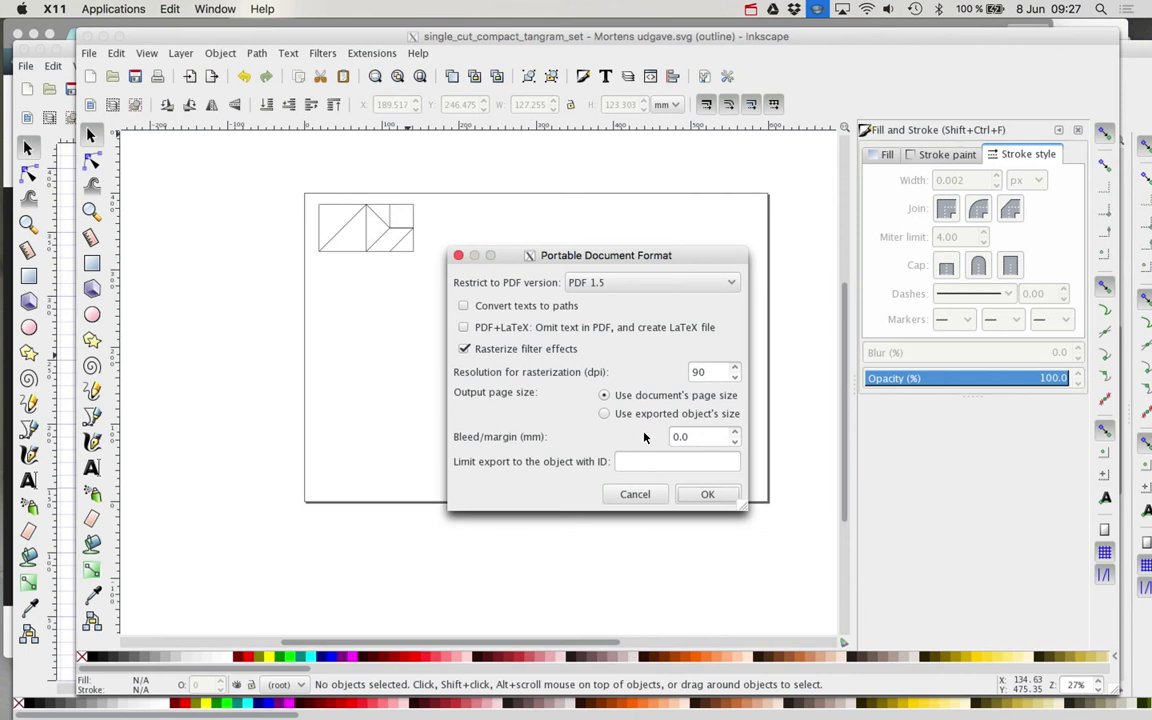
click(707, 494)
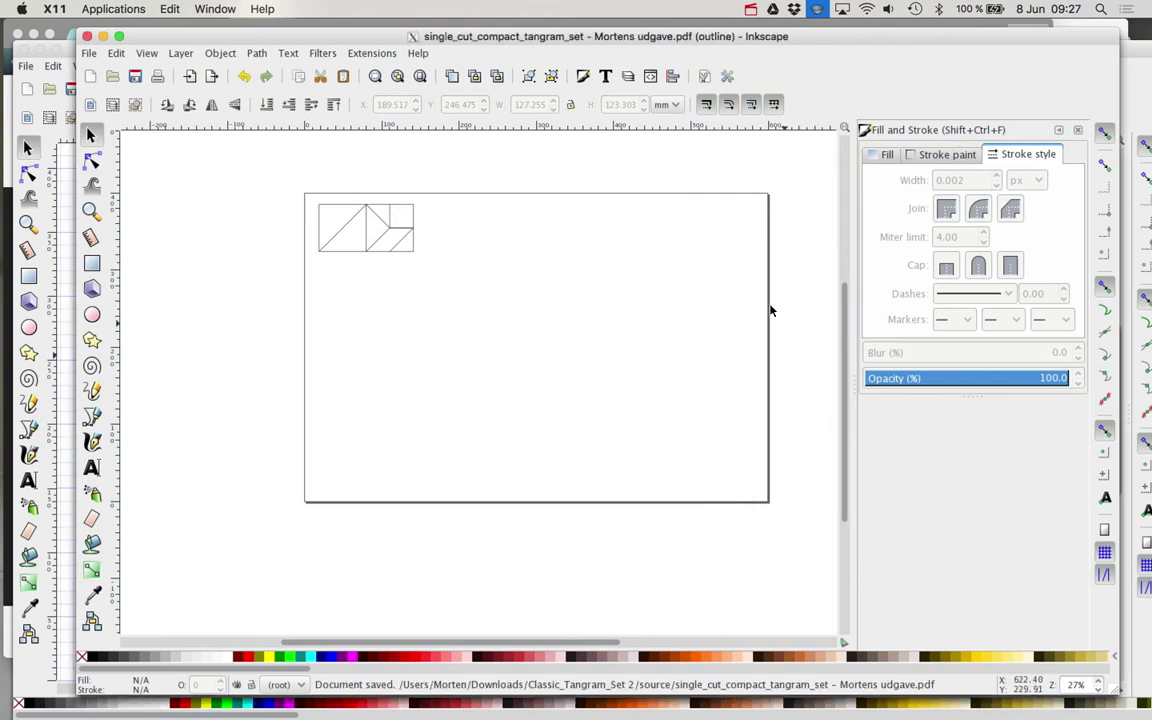
Step: Switch to Finder and examine the saved PDF and SVG versions in the source folder of Classic_Tangram_Set 2
key(super+Tab)
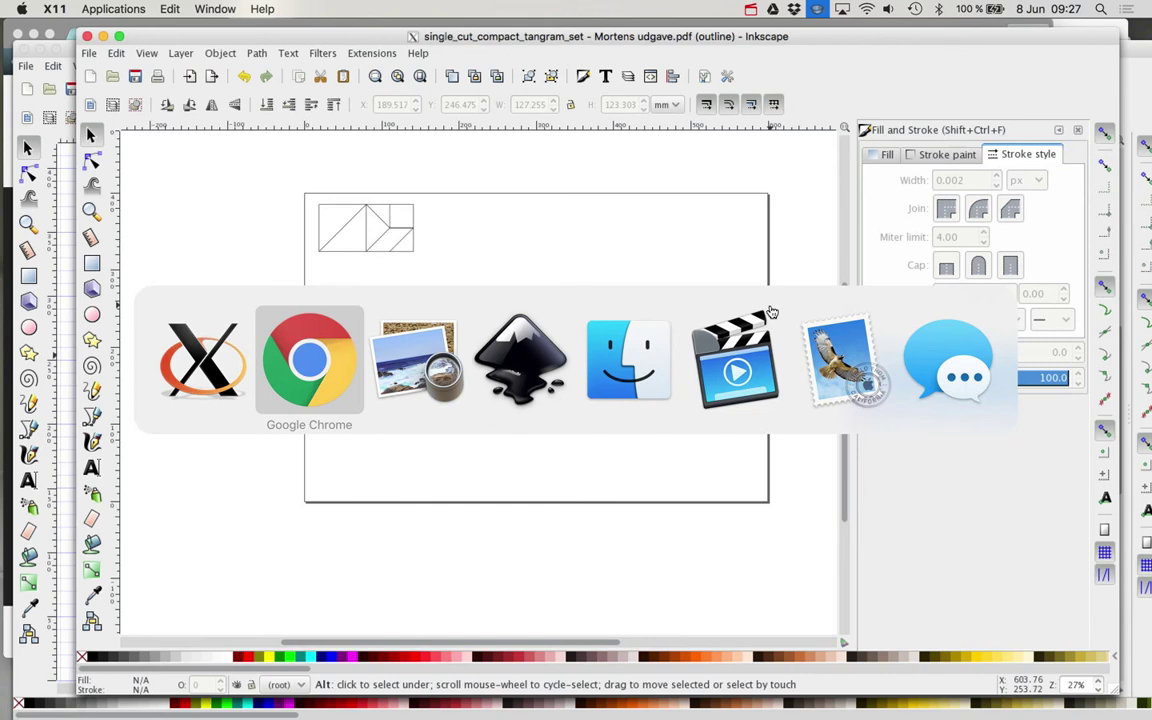
click(610, 355)
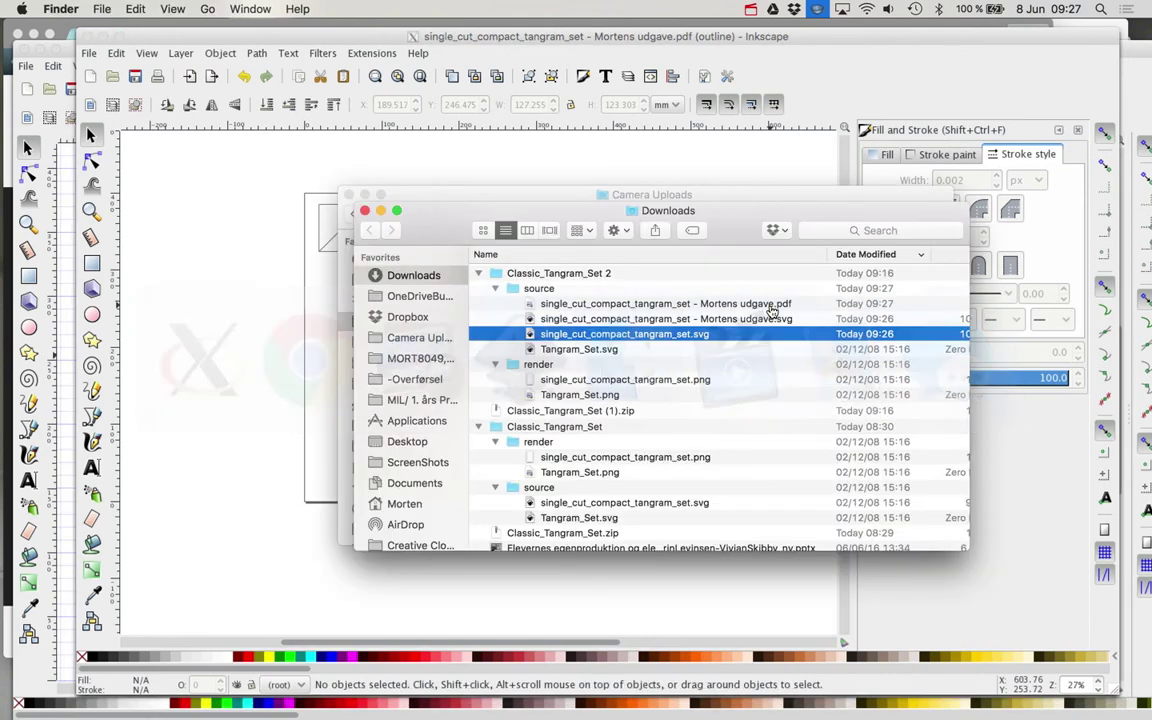
click(600, 350)
key(Up)
key(Up)
key(Up)
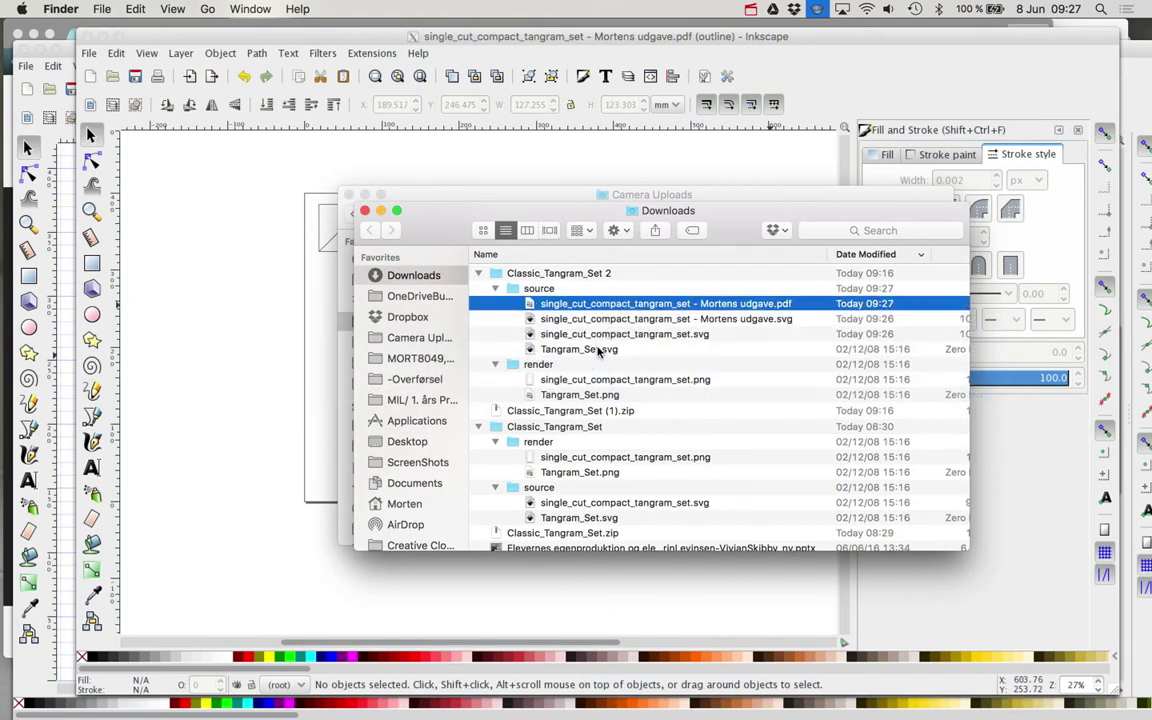
key(Down)
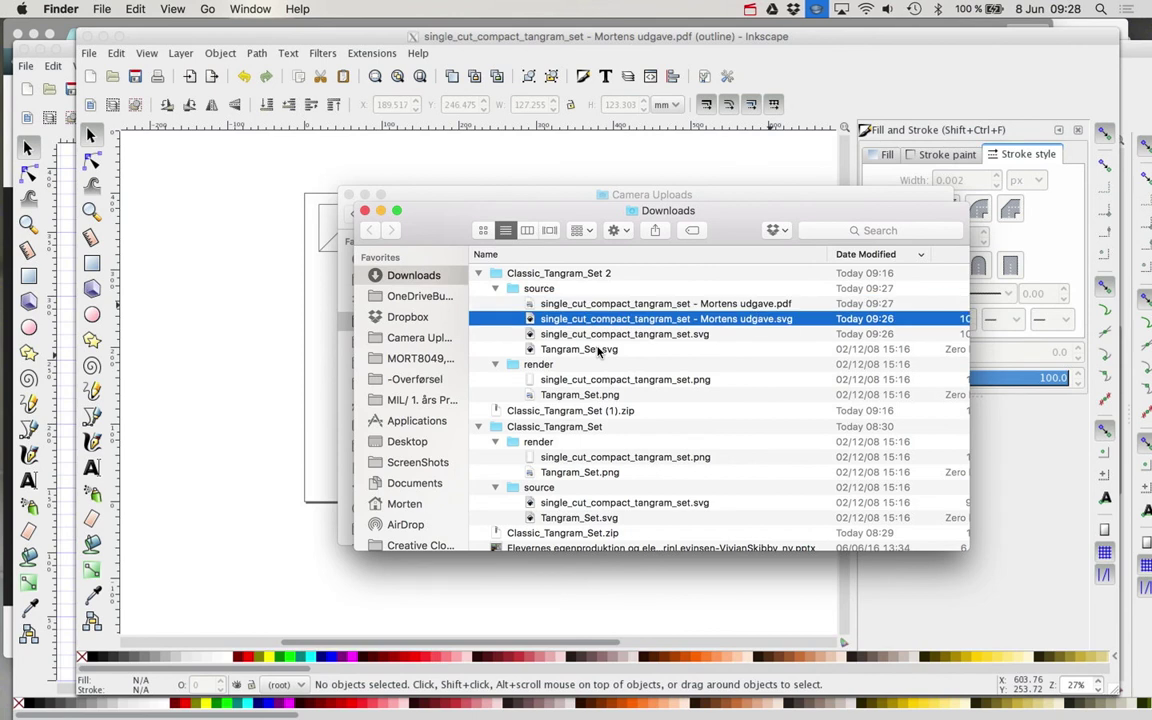
key(Down)
key(Up)
key(Down)
key(Up)
key(Down)
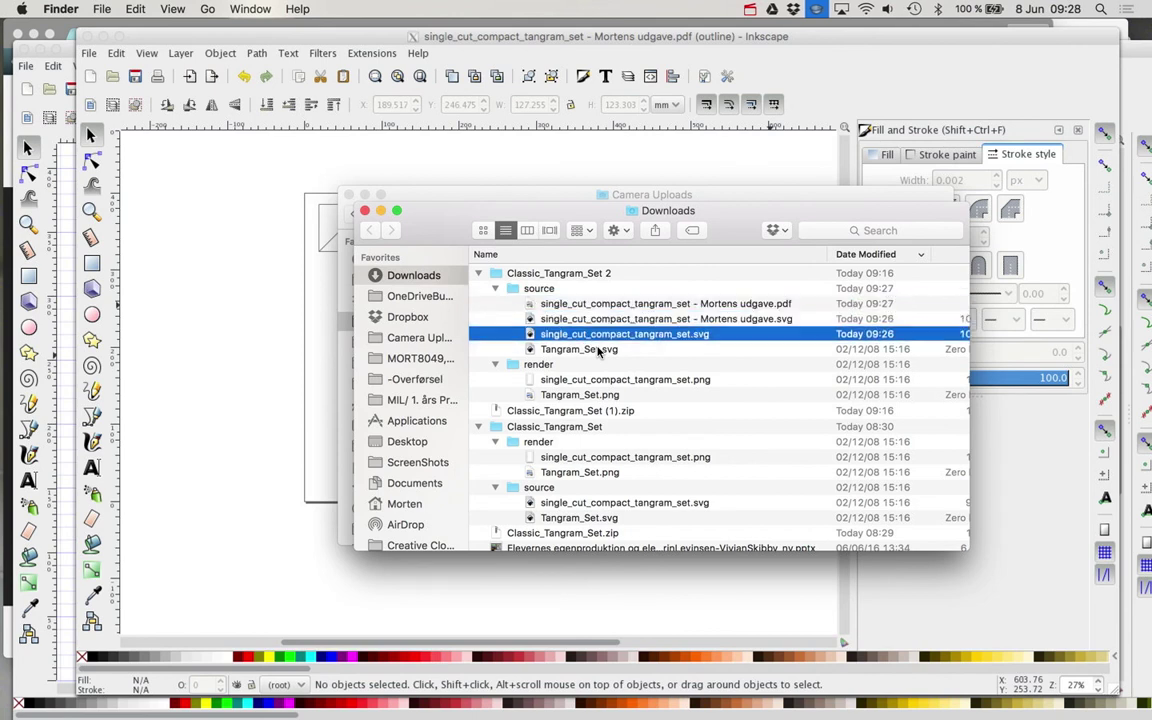
key(Down)
key(Up)
key(shift+Up)
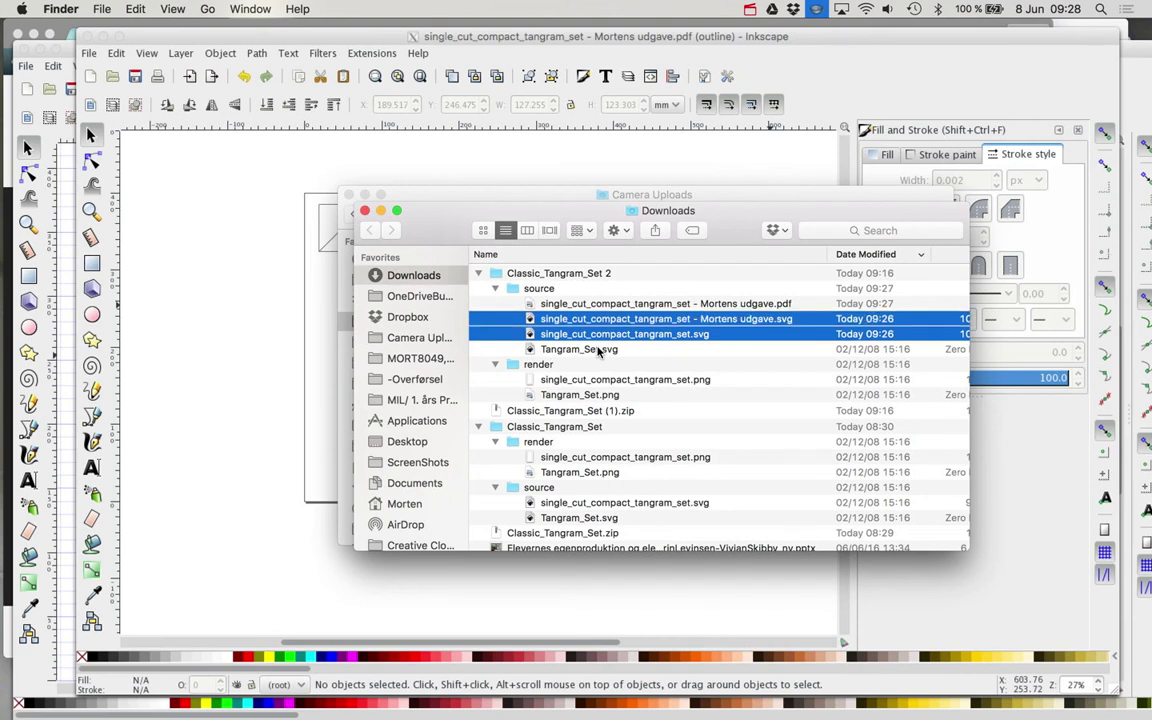
Step: Open the saved tangram PDF in Preview and examine the whole page with its cutting lines
key(Up)
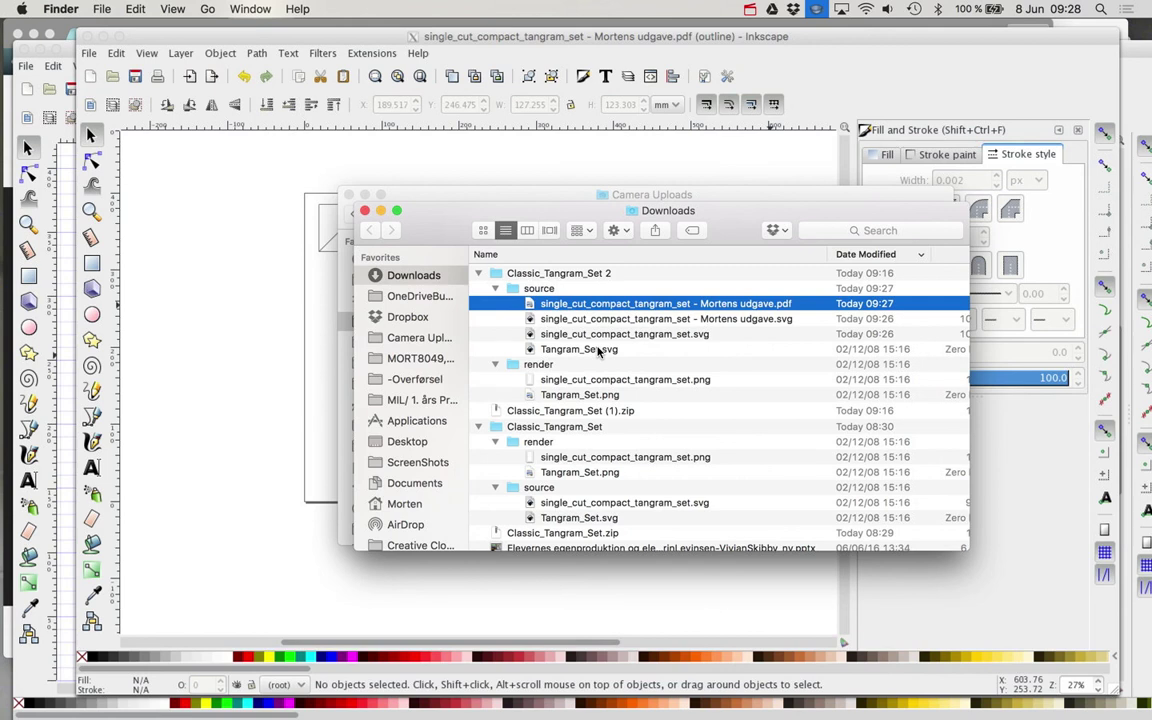
key(super+o)
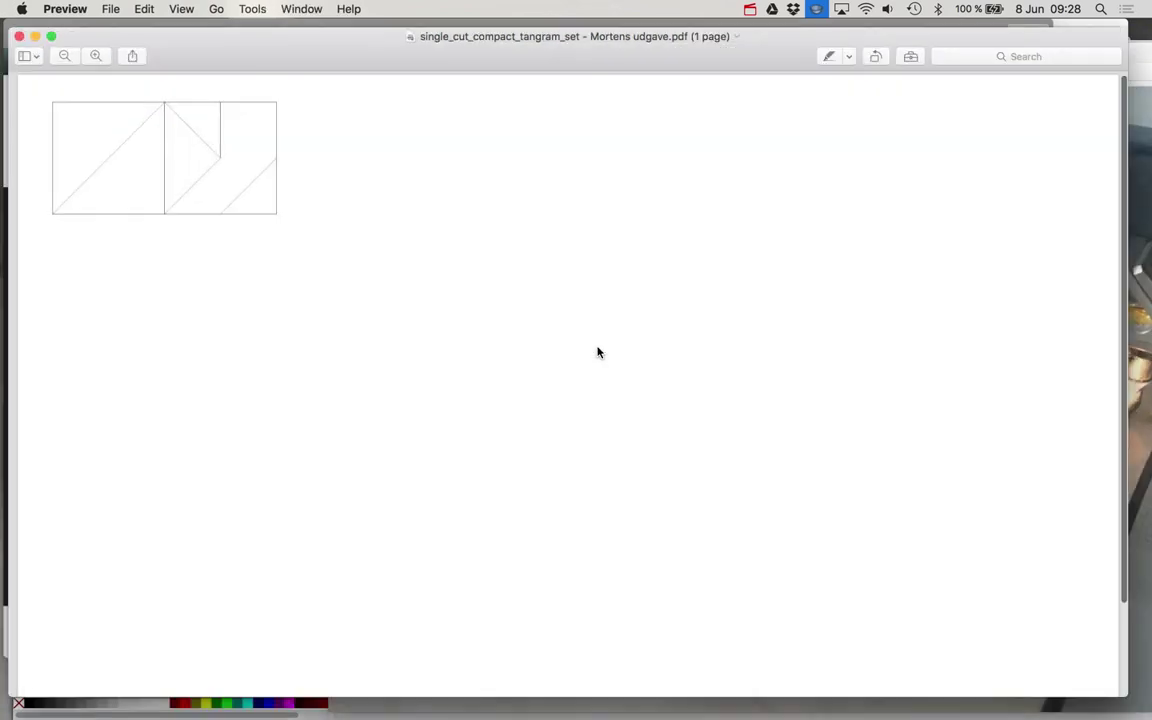
drag(231, 46, 333, 91)
drag(225, 62, 257, 66)
key(super+minus)
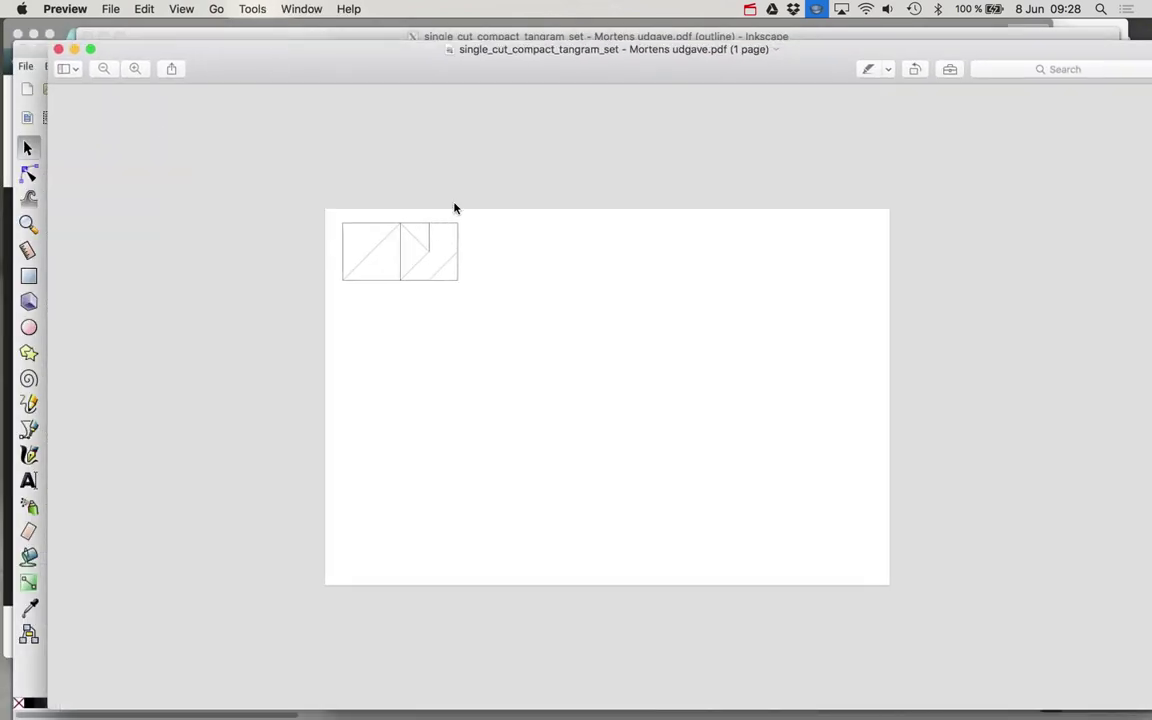
drag(465, 46, 470, 8)
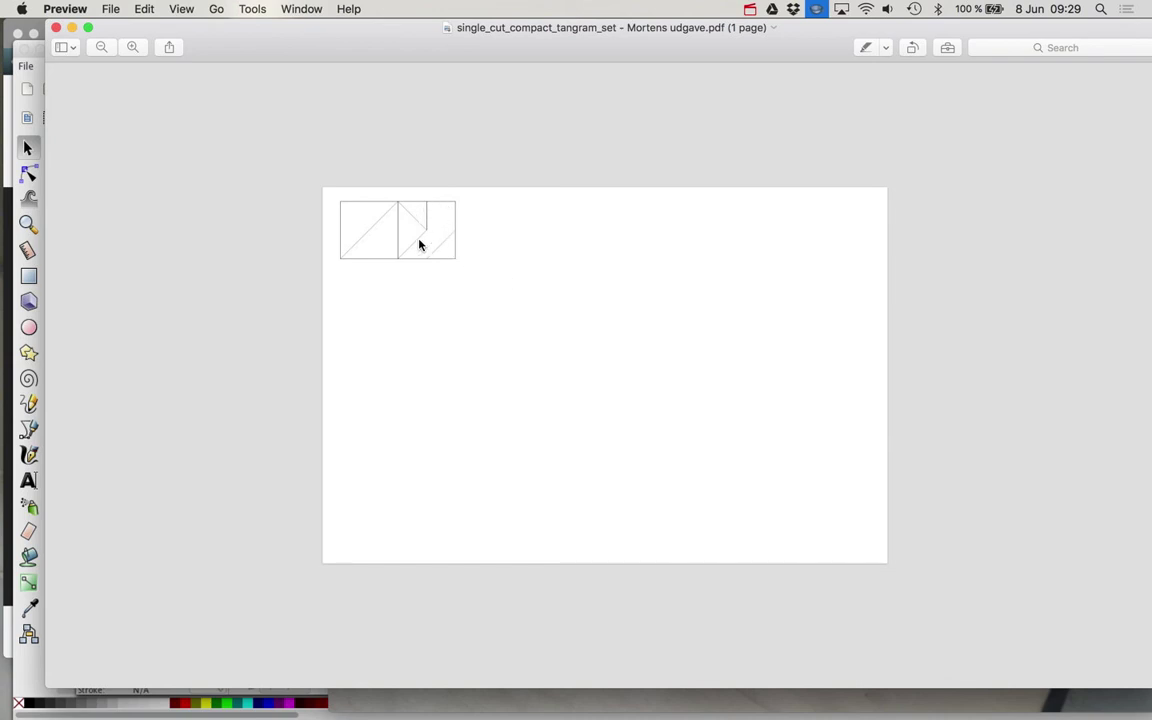
Step: Switch to Google Chrome, view the laser-cut tangram and tangram search tabs, and return to the PDF in Preview
key(super+Tab)
key(super+Tab)
key(super+Tab)
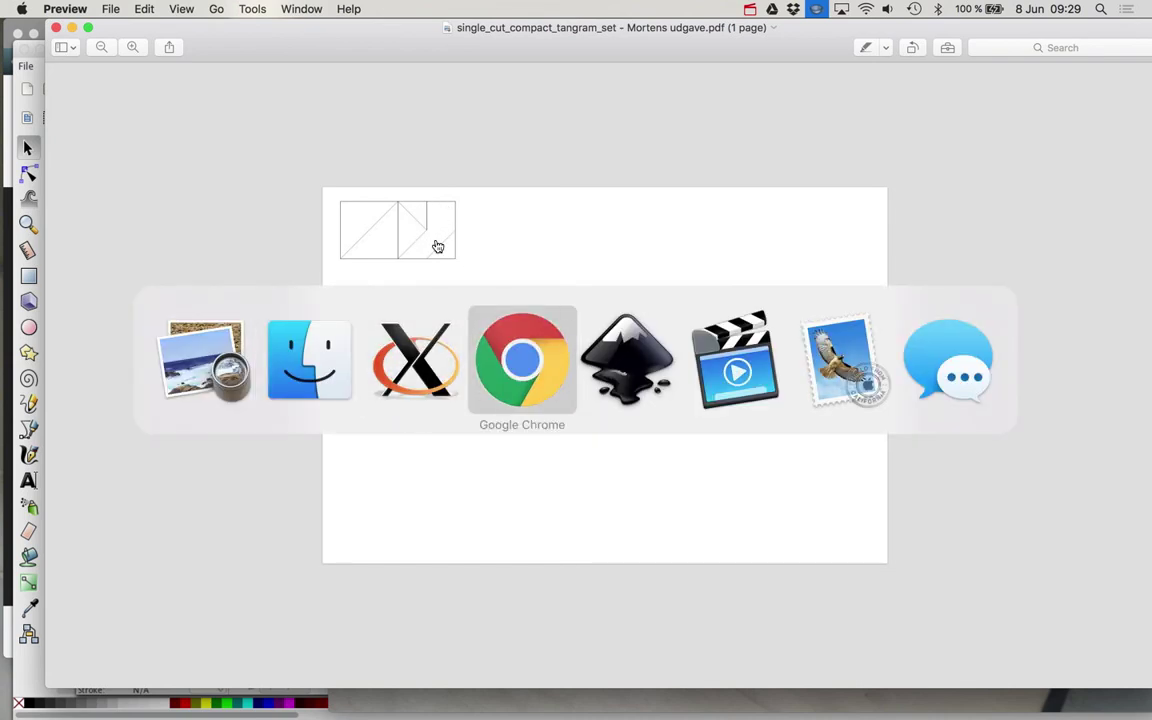
click(745, 37)
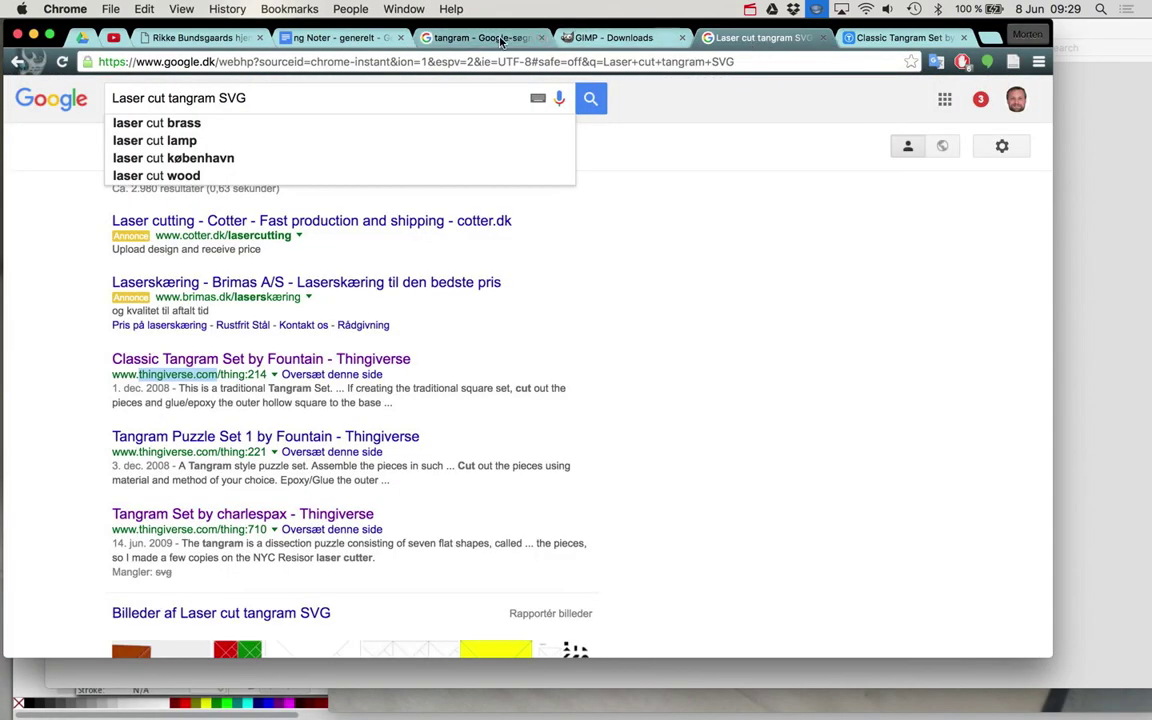
click(470, 37)
key(super+Tab)
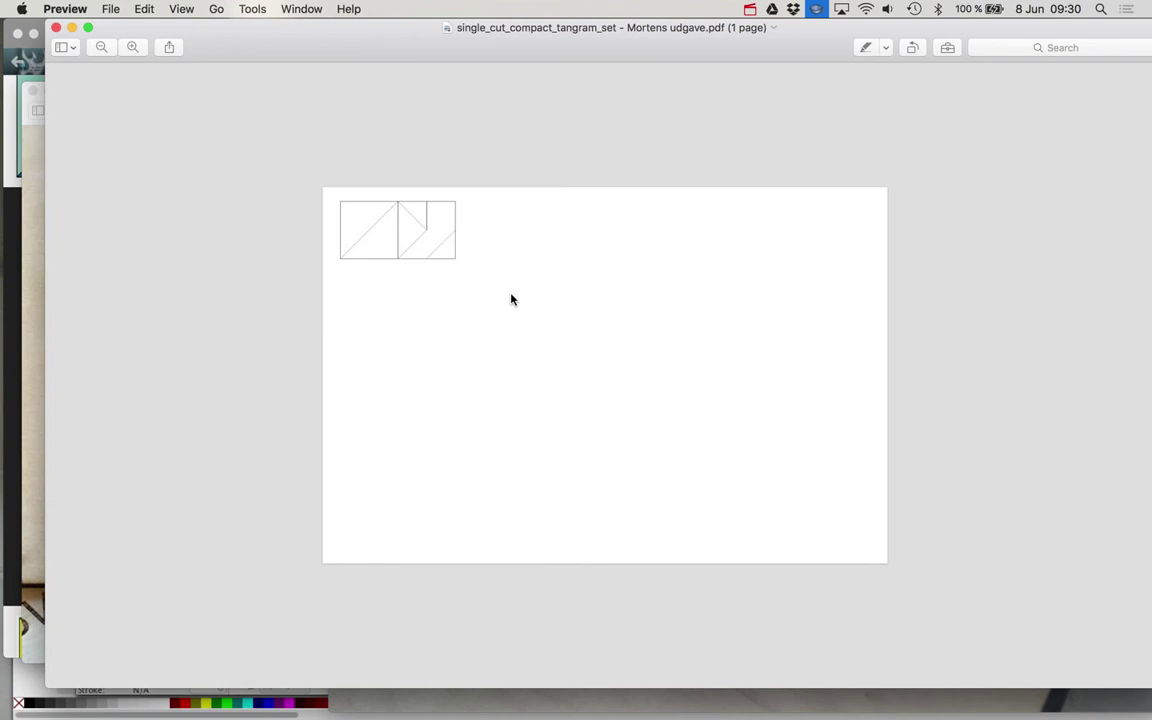
key(super+Tab)
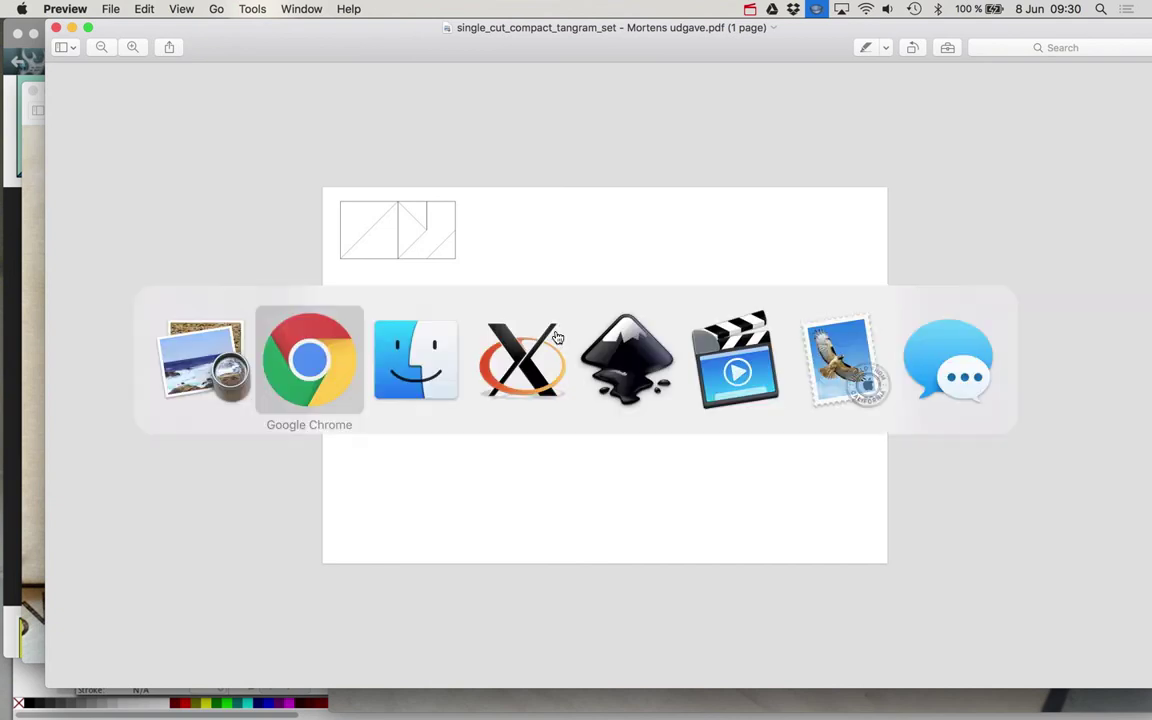